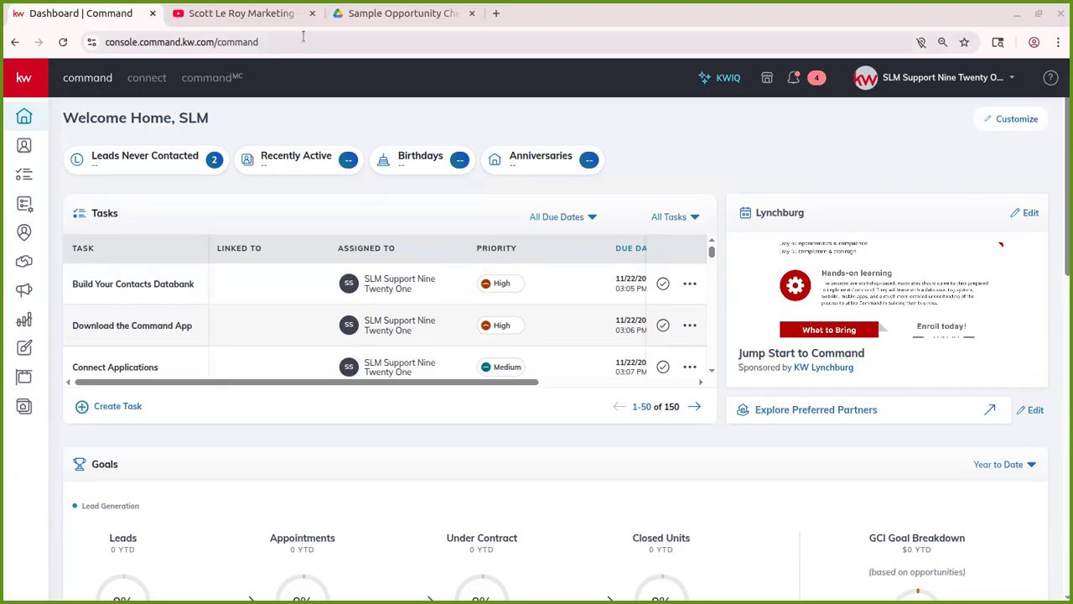
# Switch to YouTube and search the Scott Le Roy Marketing channel for "opportunities and sales pipeline"
pyautogui.click(252, 13)
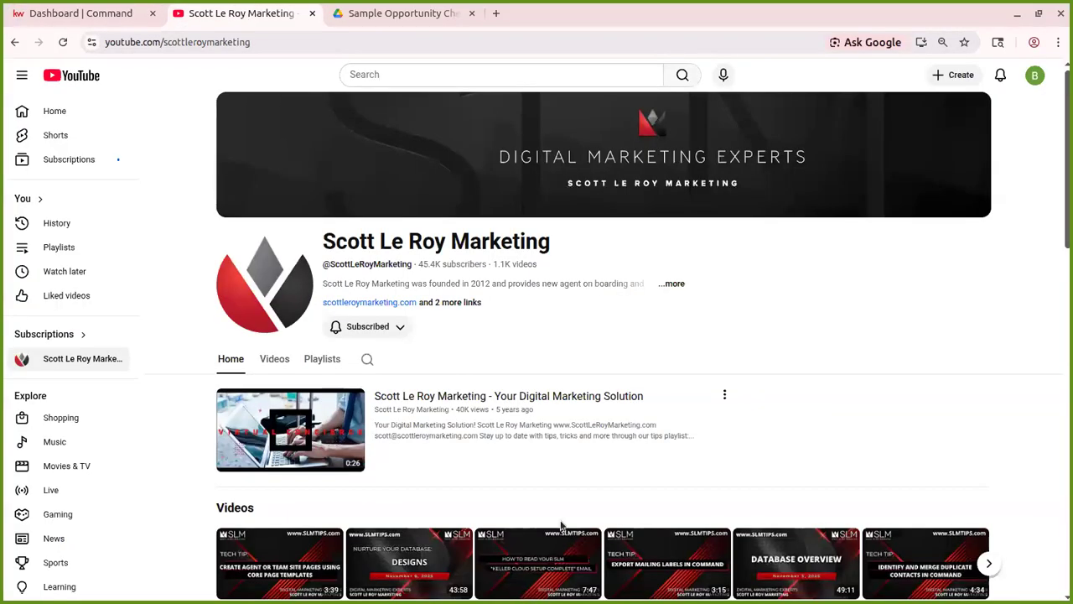
pyautogui.scroll(-1, 540, 528)
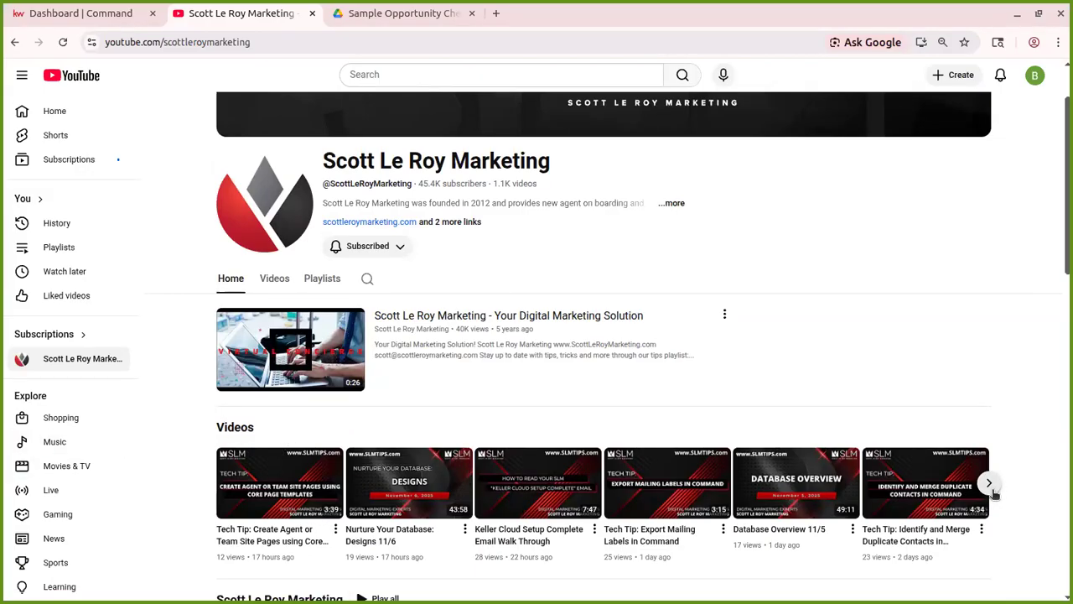
pyautogui.click(277, 282)
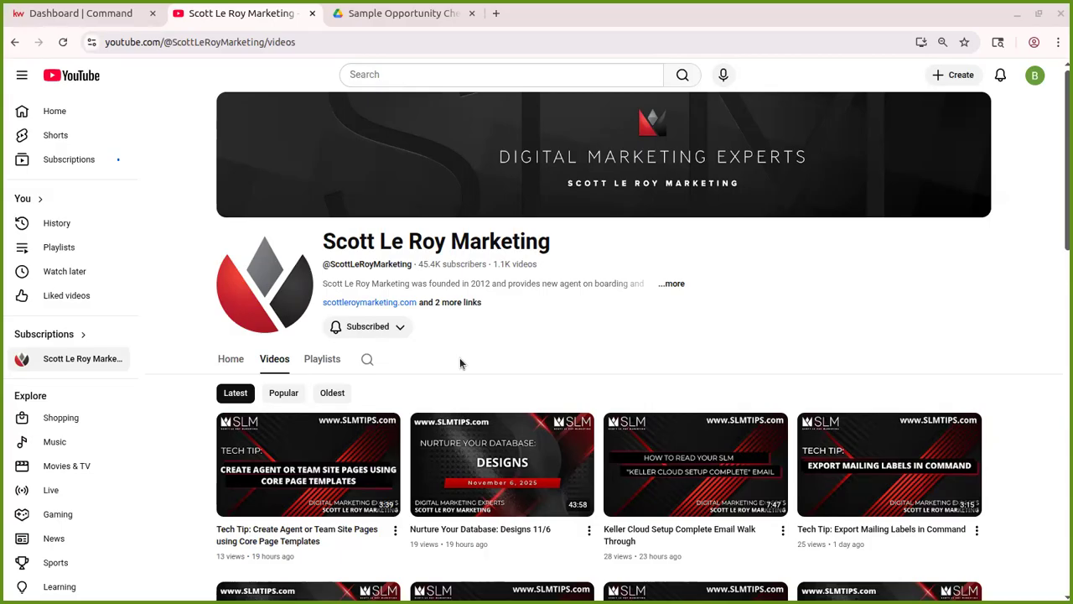
pyautogui.click(369, 359)
pyautogui.write('opportunities and sales pipeline')
pyautogui.press('Return')
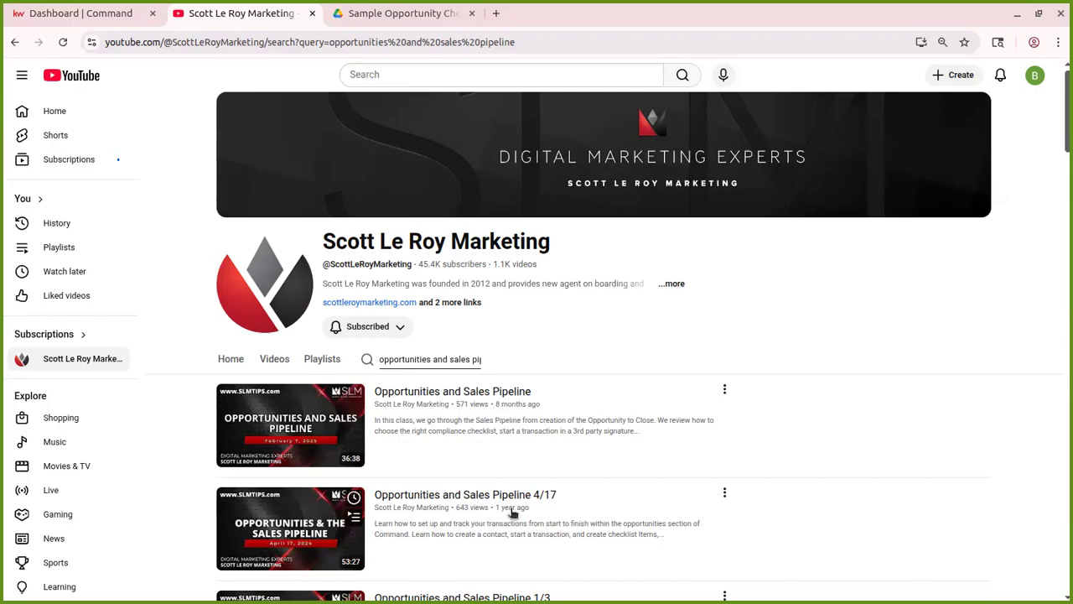
# Look through the channel's search results for Opportunities and Sales Pipeline class recordings and related playlists
pyautogui.scroll(-1, 511, 510)
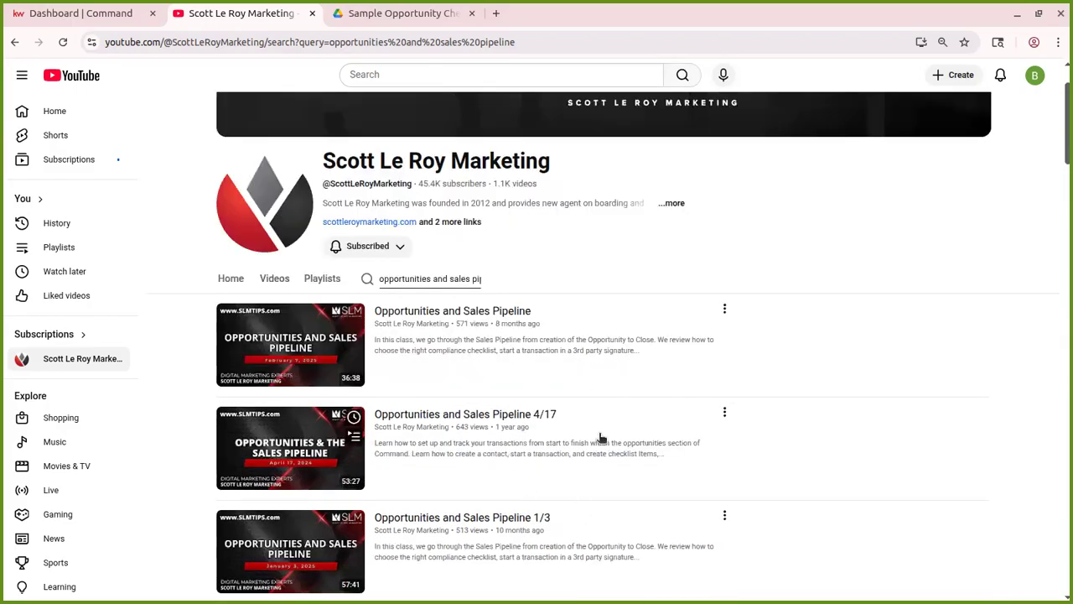
pyautogui.scroll(-3, 579, 391)
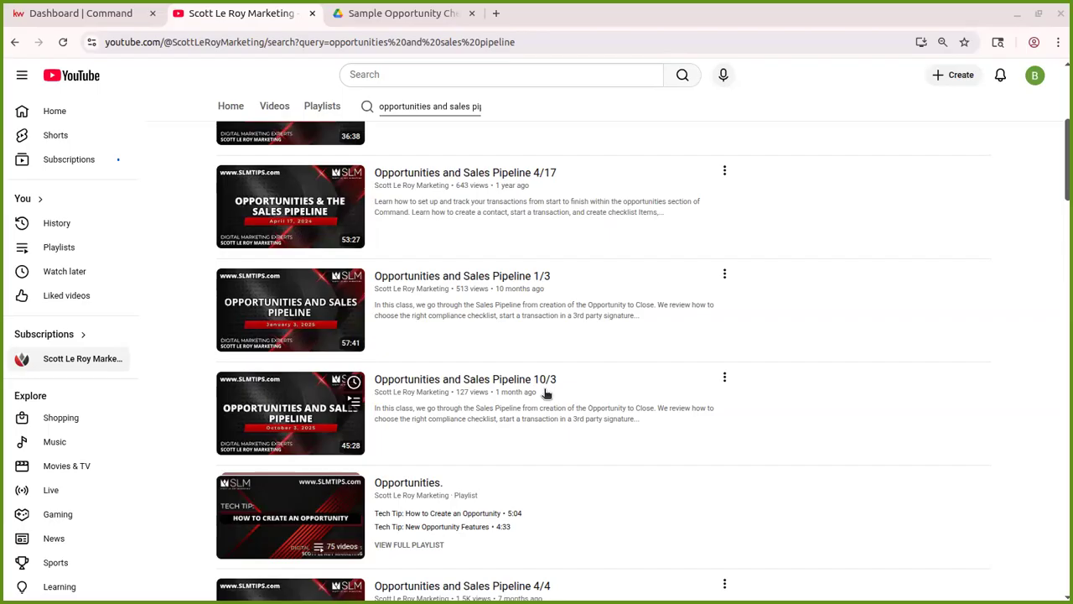
pyautogui.scroll(4, 511, 393)
pyautogui.scroll(-5, 522, 427)
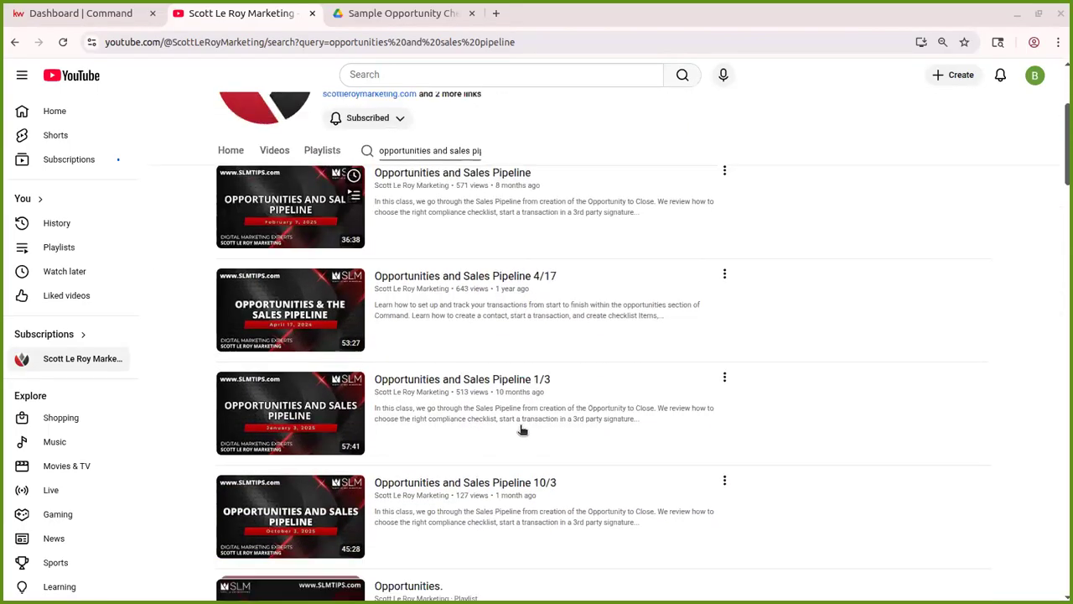
pyautogui.scroll(5, 522, 429)
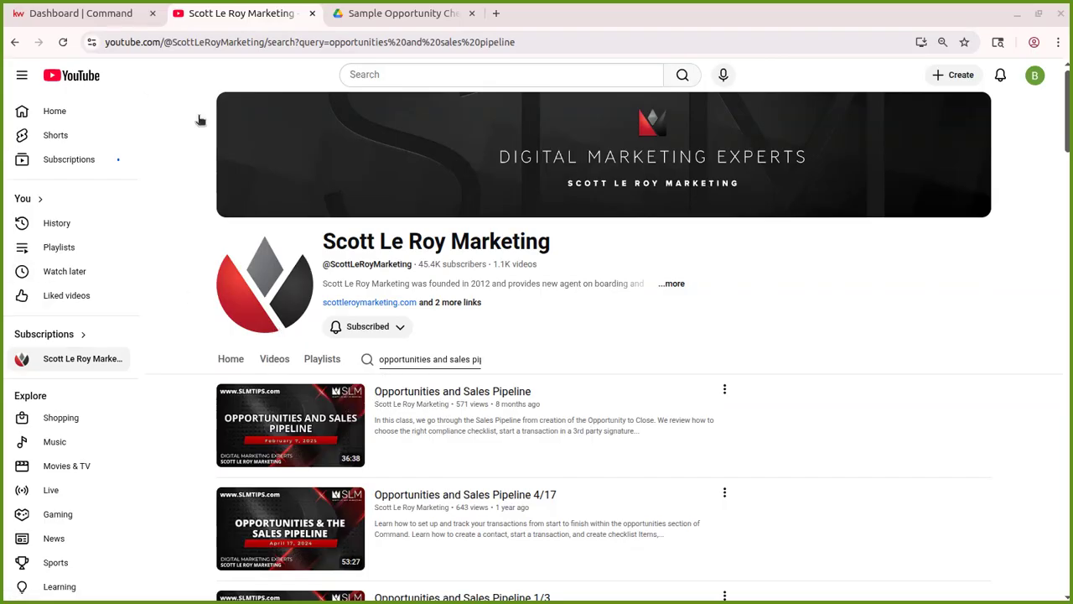
pyautogui.scroll(-3, 611, 387)
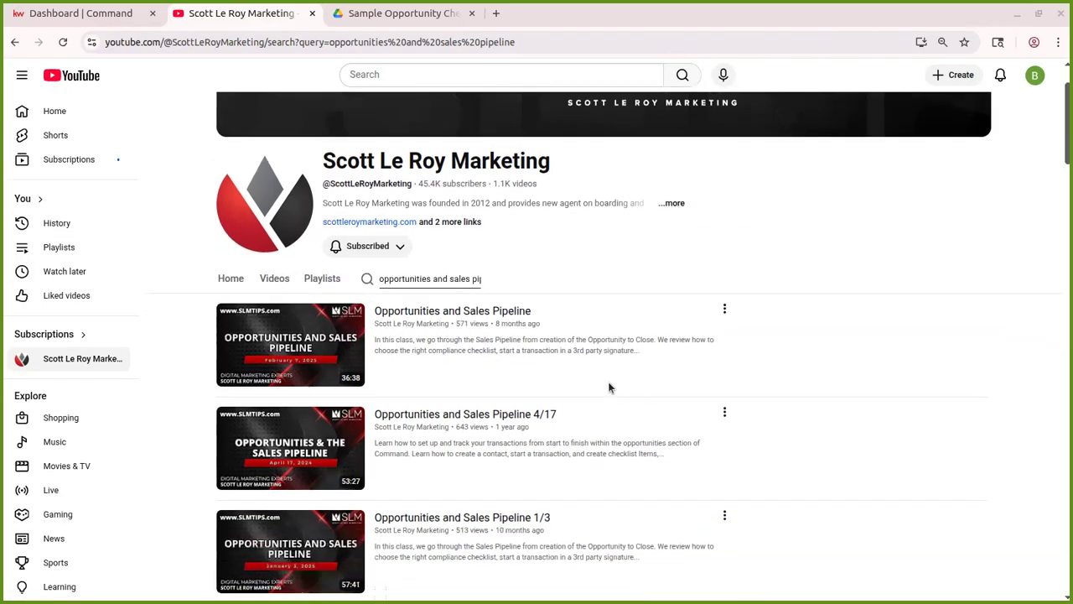
pyautogui.scroll(-1, 590, 415)
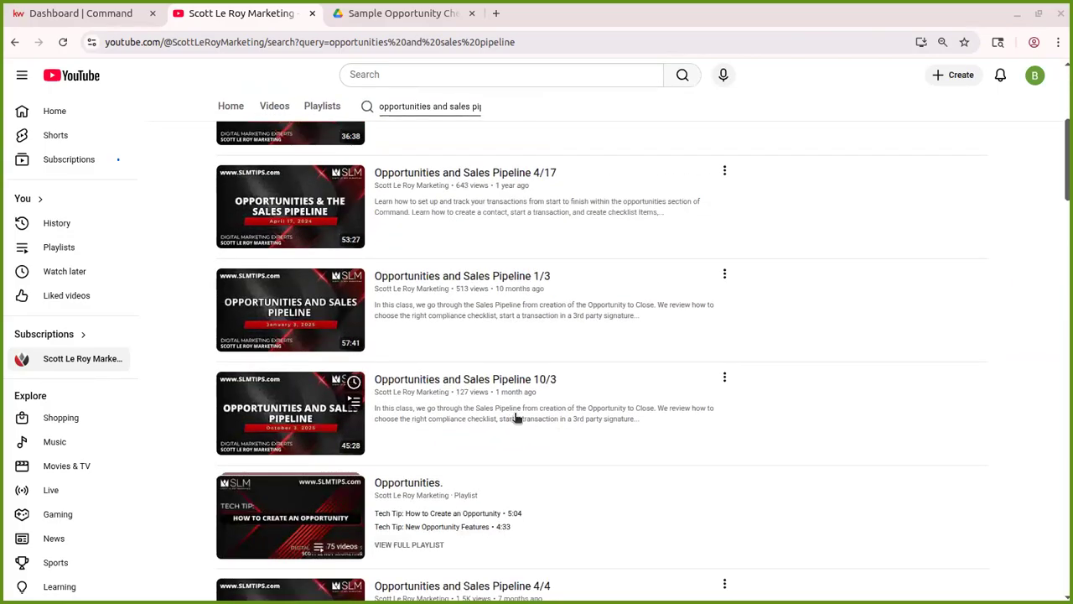
pyautogui.scroll(4, 516, 417)
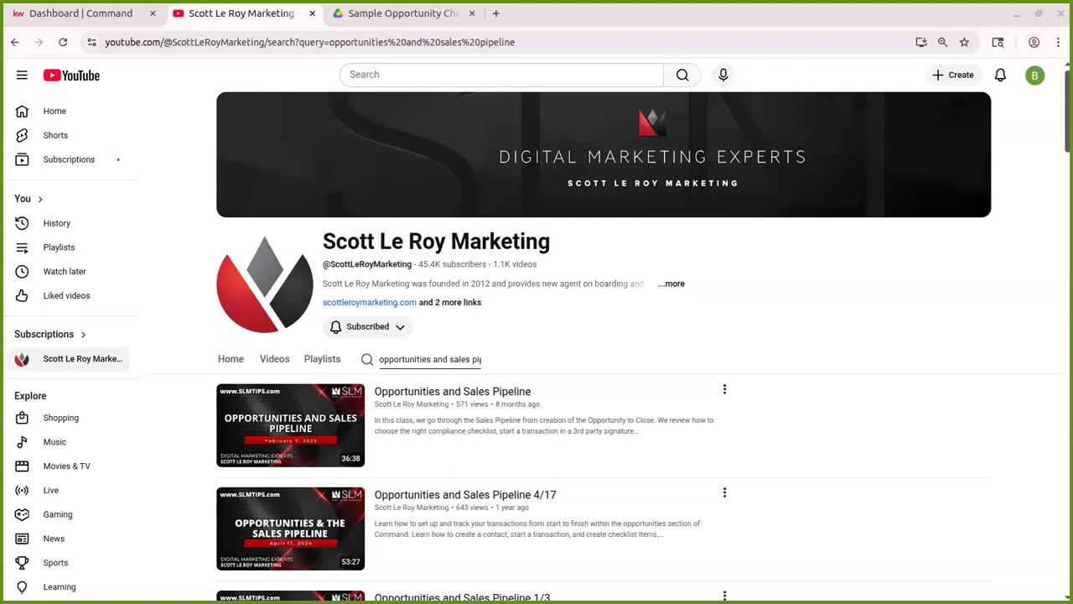
# Switch back to KW Command and open the account settings showing the application integrations
pyautogui.click(108, 17)
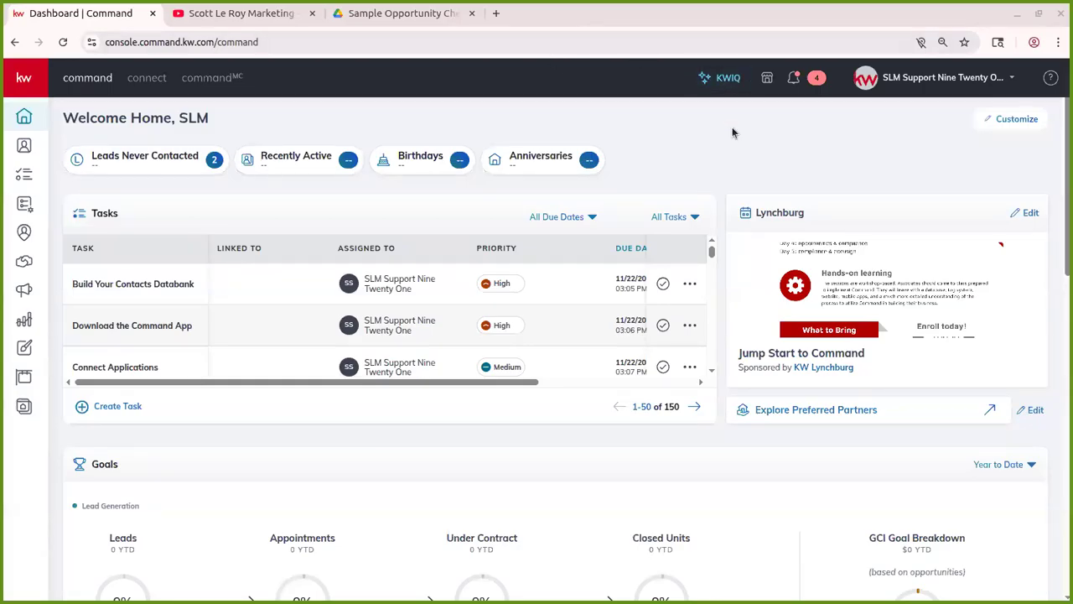
pyautogui.click(915, 84)
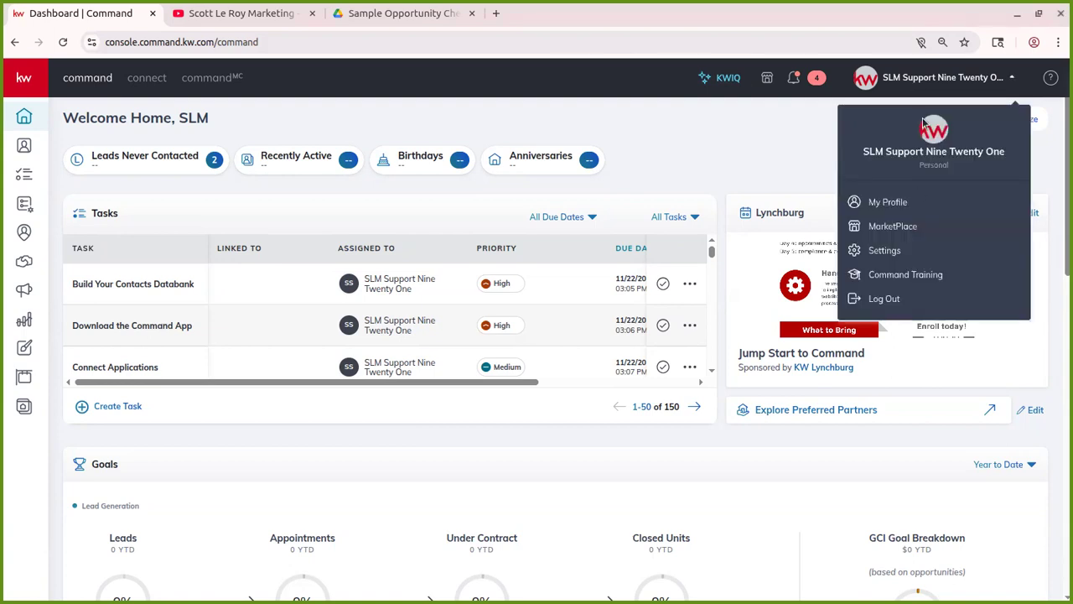
pyautogui.click(909, 256)
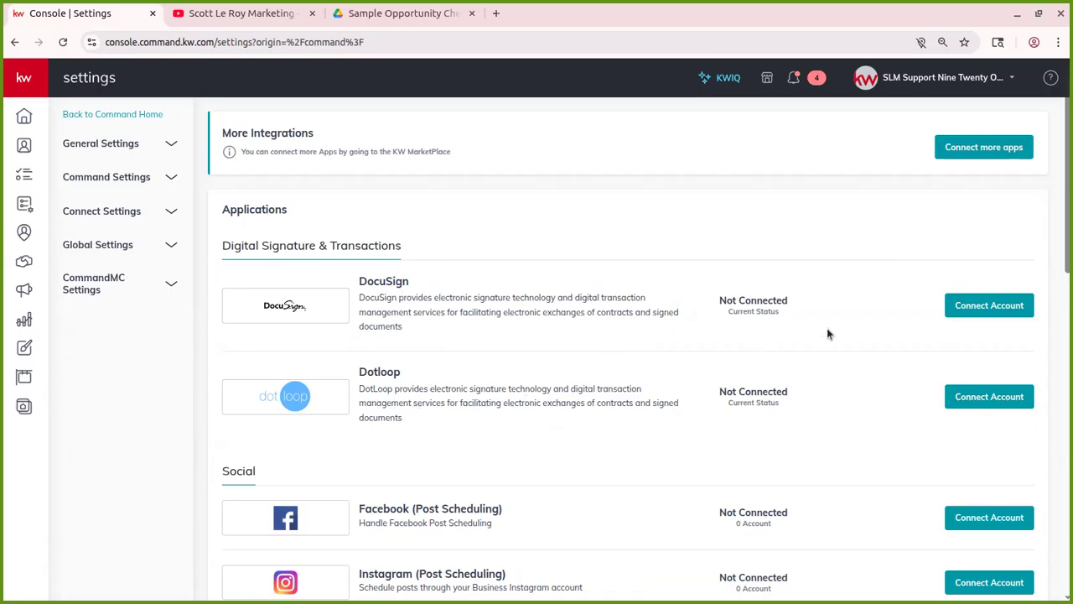
# Connect an existing DocuSign account by logging in with its associated email address
pyautogui.click(986, 307)
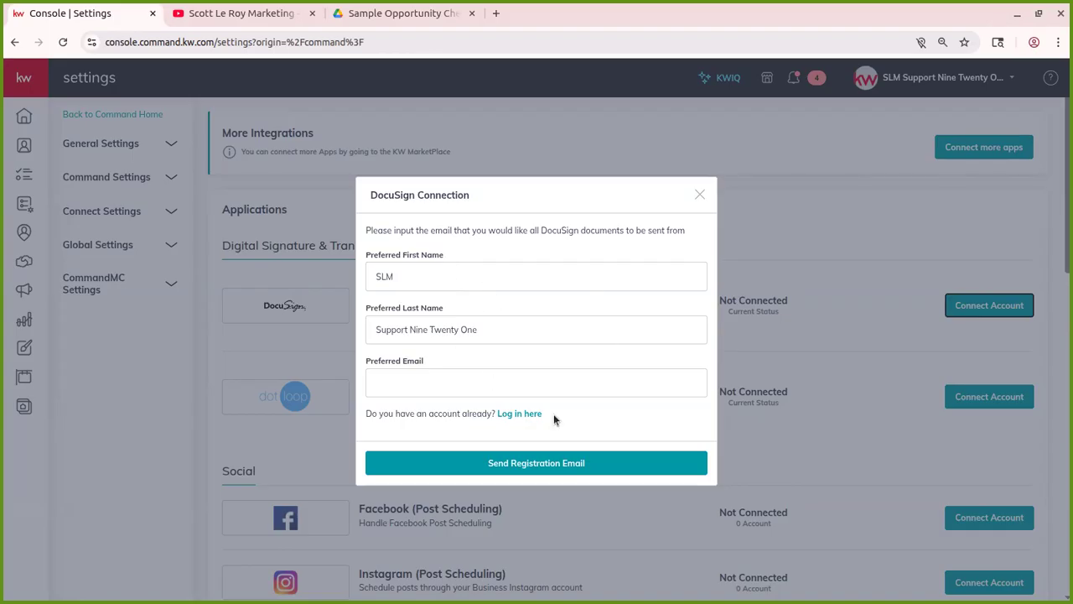
pyautogui.click(524, 416)
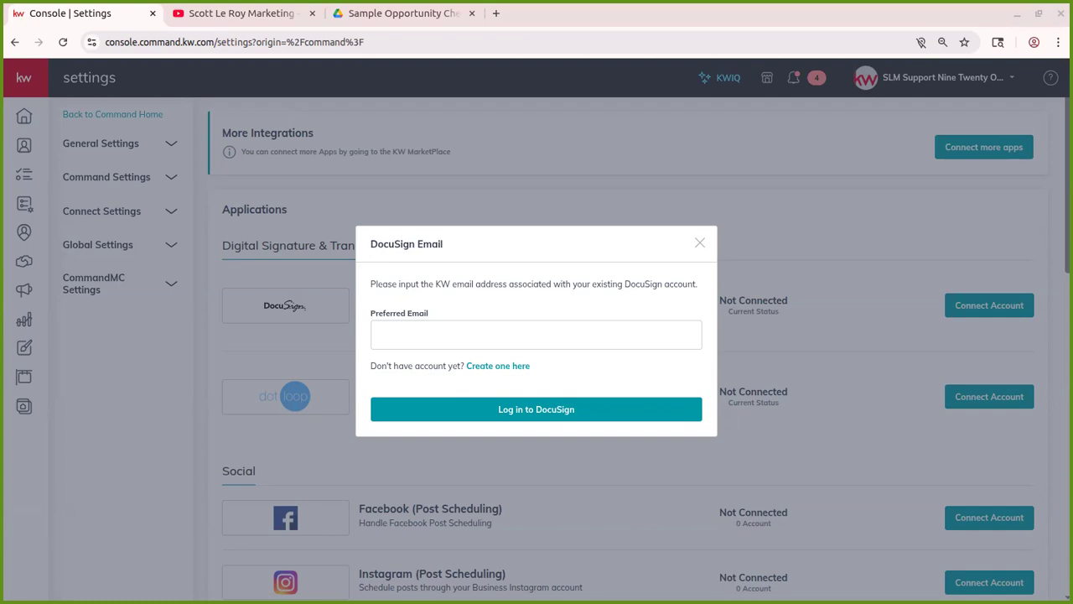
pyautogui.click(506, 340)
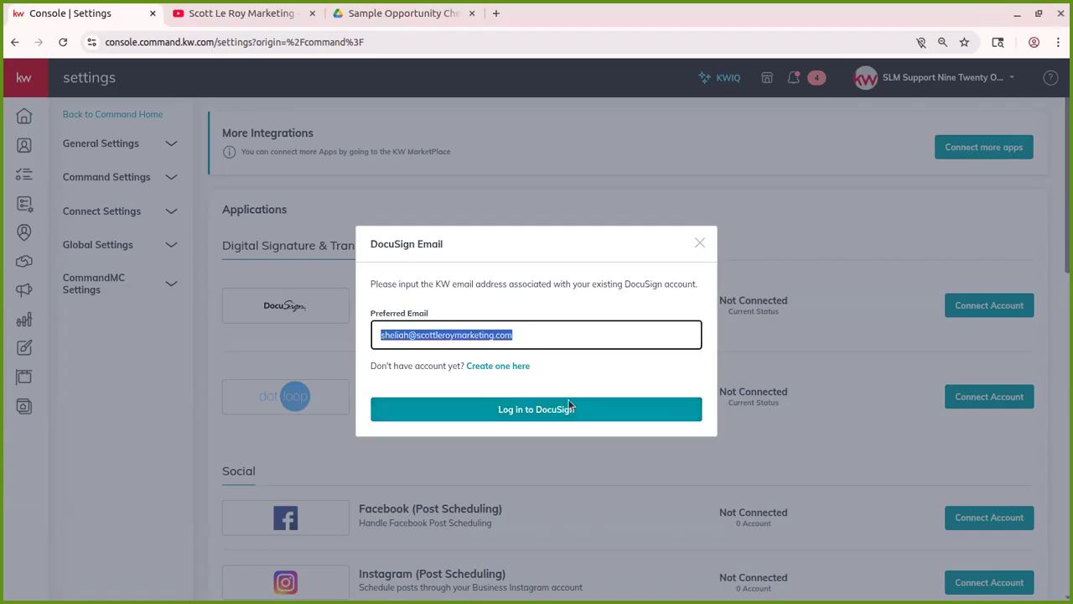
pyautogui.click(568, 405)
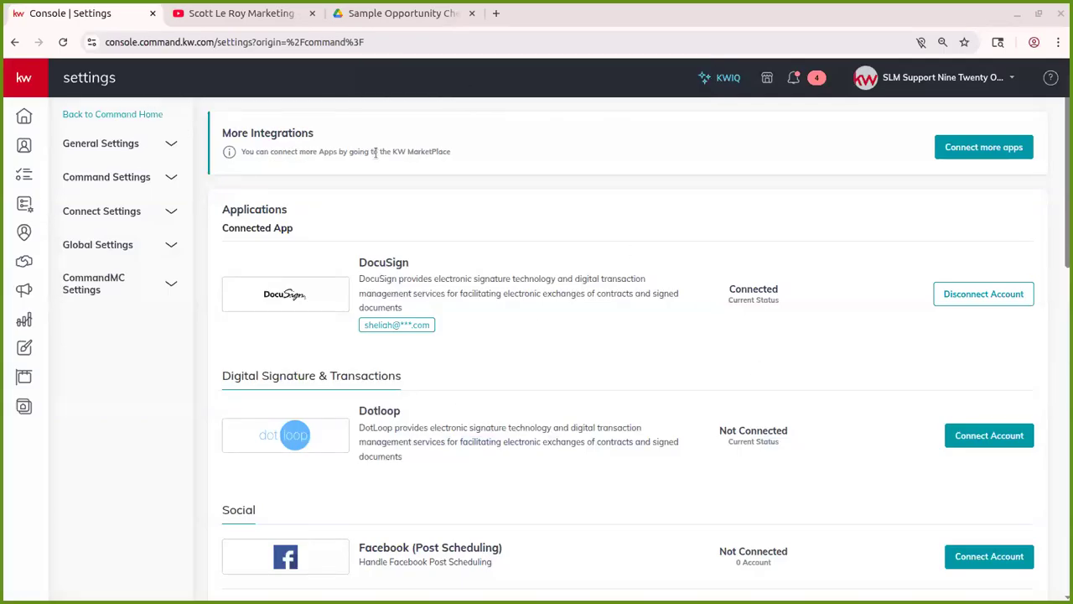
# Return to the Command home page, open Opportunities and review the Listings, Buyers and Leases pipelines
pyautogui.click(76, 112)
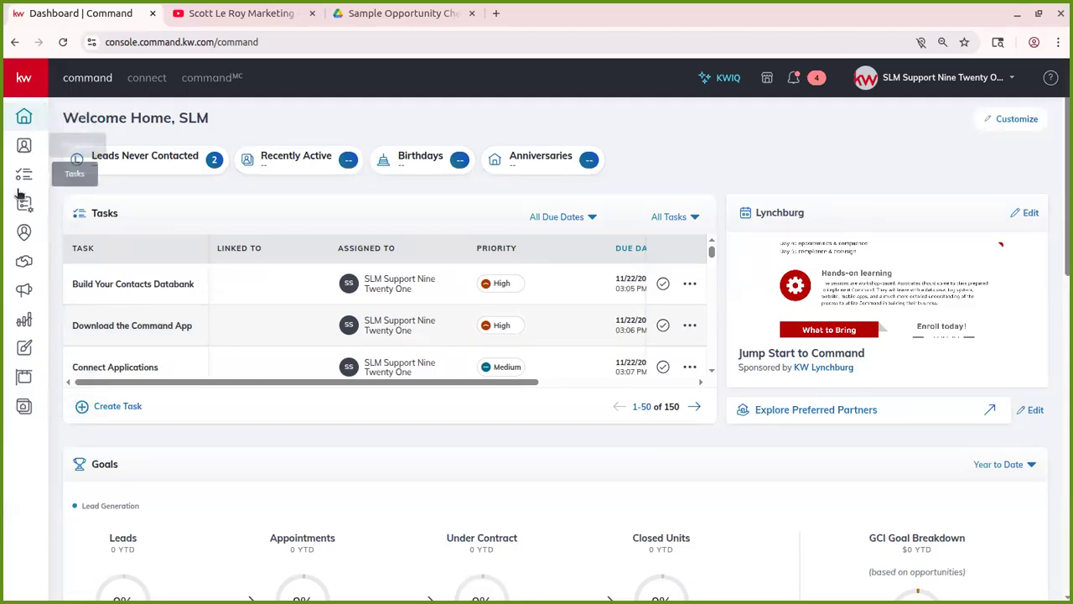
pyautogui.click(25, 79)
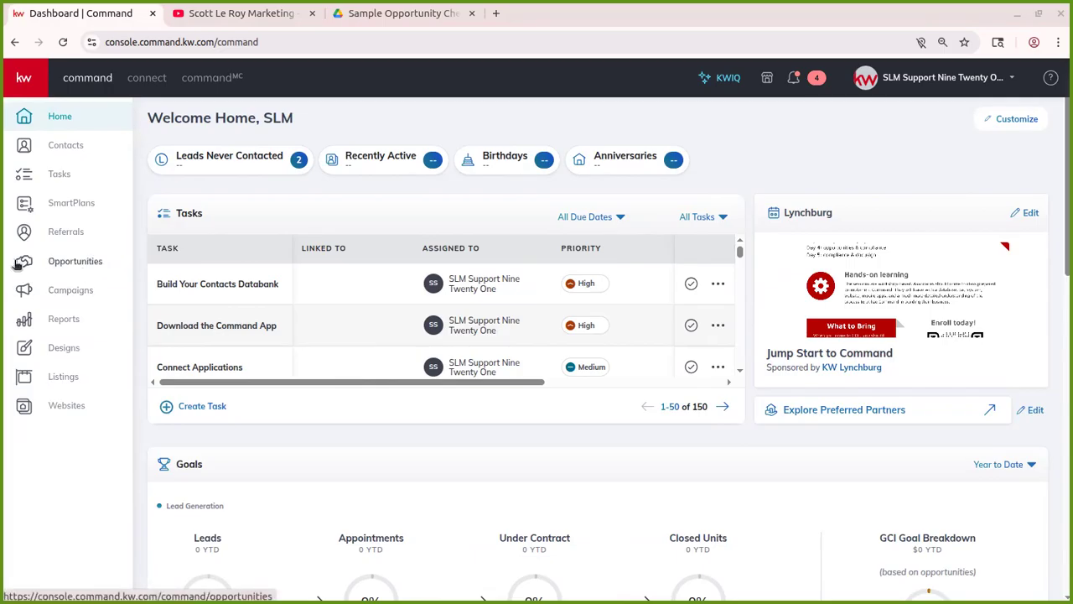
pyautogui.click(53, 262)
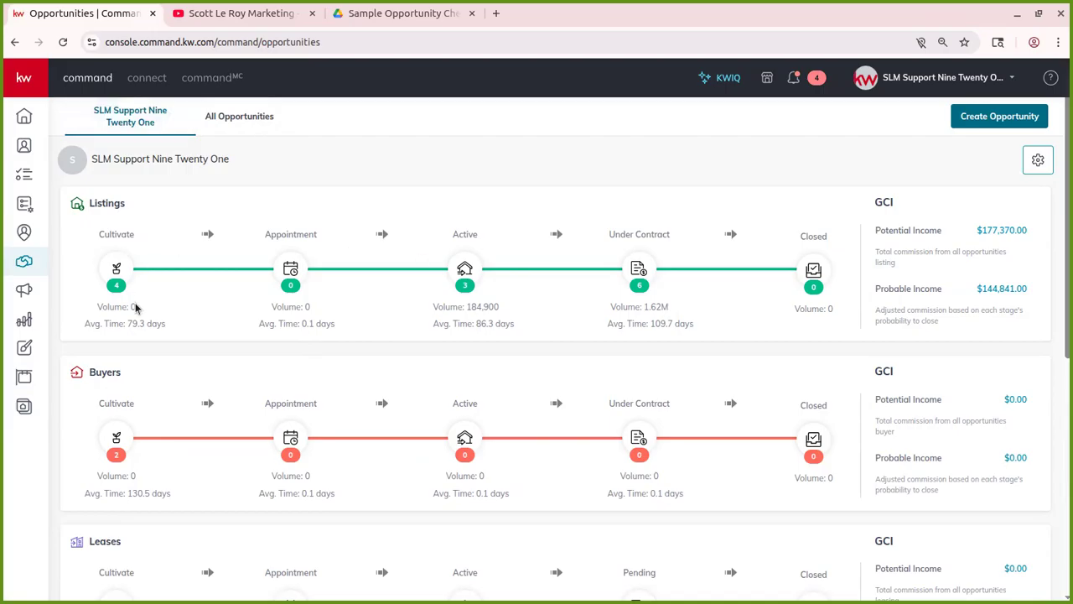
pyautogui.scroll(-5, 671, 289)
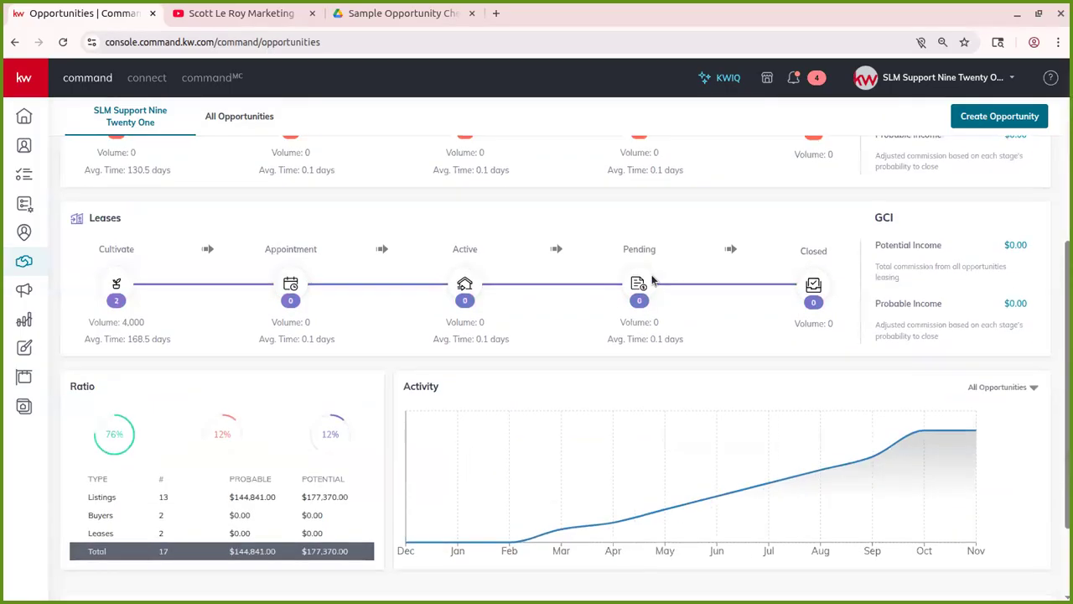
pyautogui.scroll(5, 225, 422)
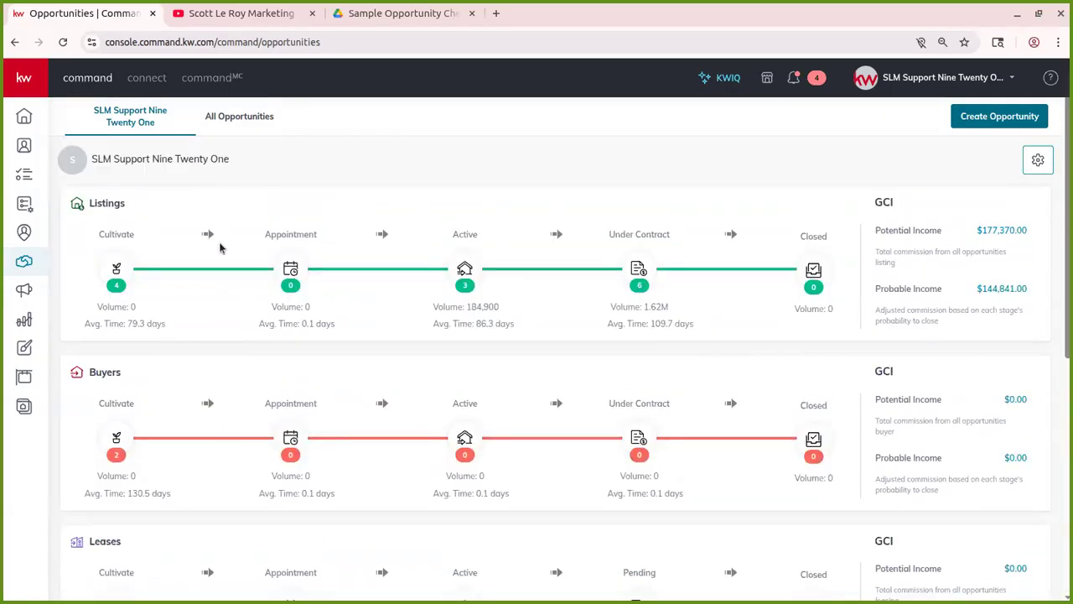
# Open the All Opportunities list, check its available filters and look through the listed opportunities
pyautogui.click(222, 130)
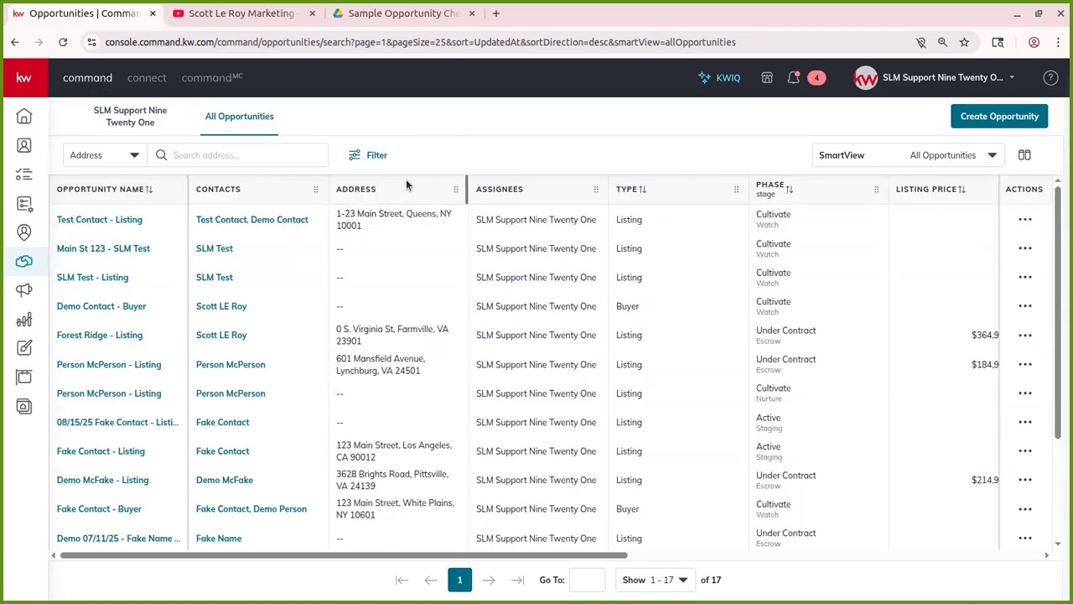
pyautogui.click(387, 157)
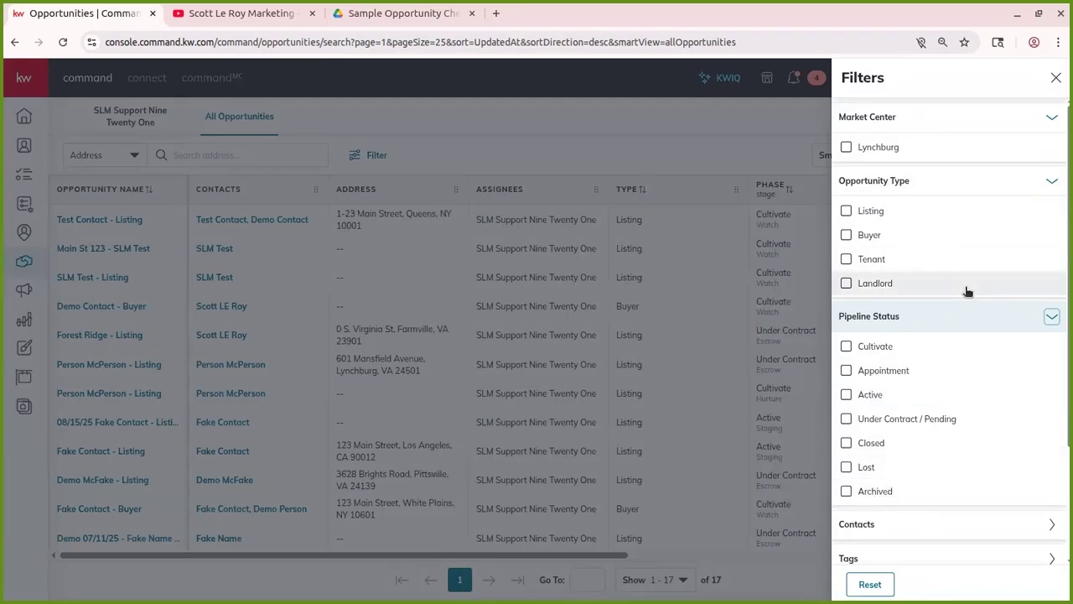
pyautogui.click(1055, 77)
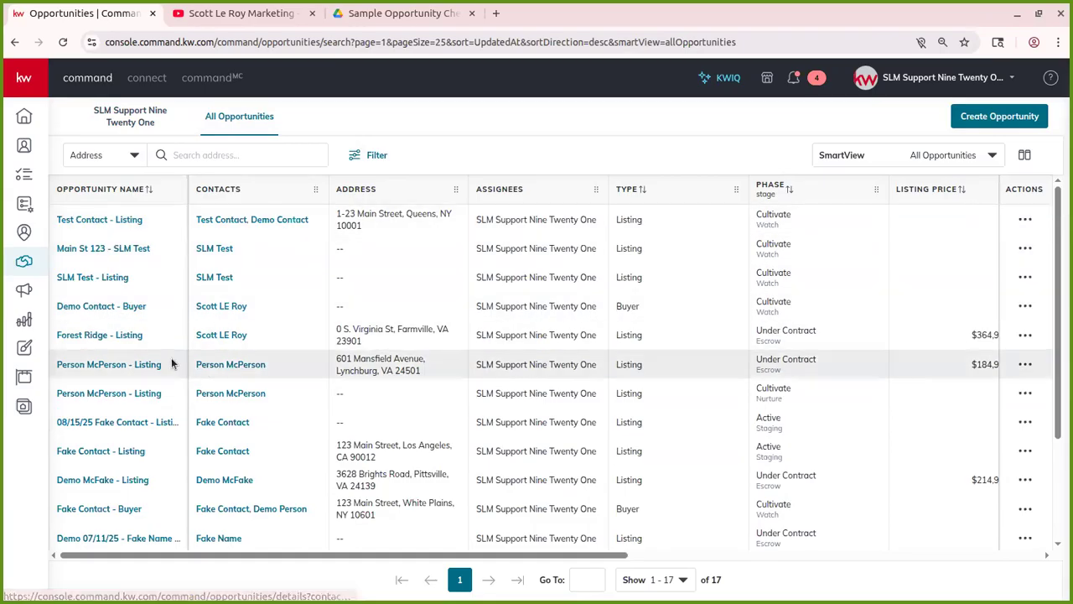
pyautogui.scroll(-2, 261, 282)
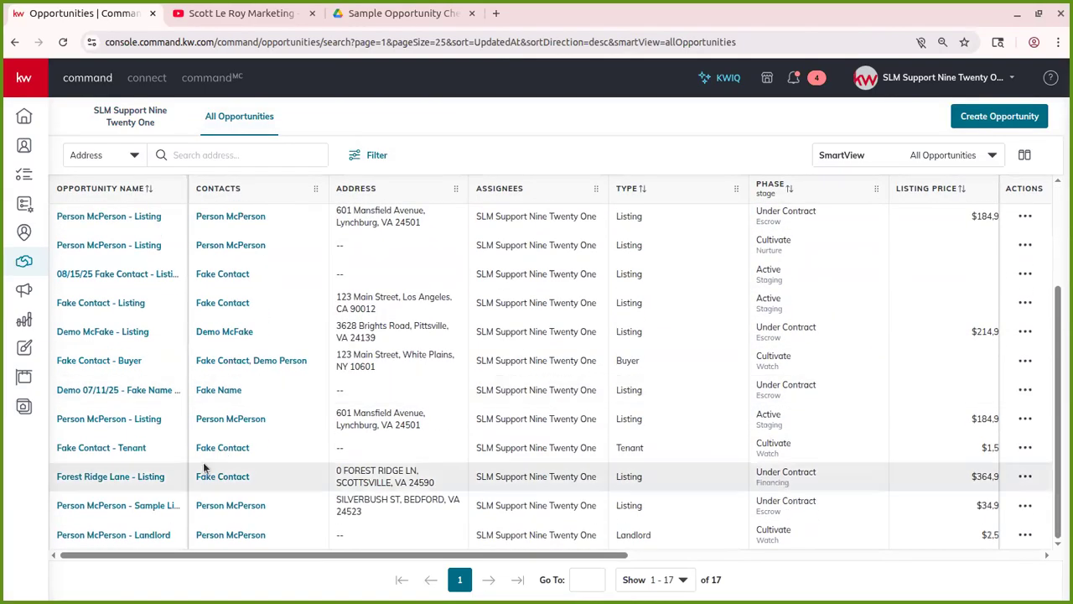
pyautogui.scroll(2, 249, 305)
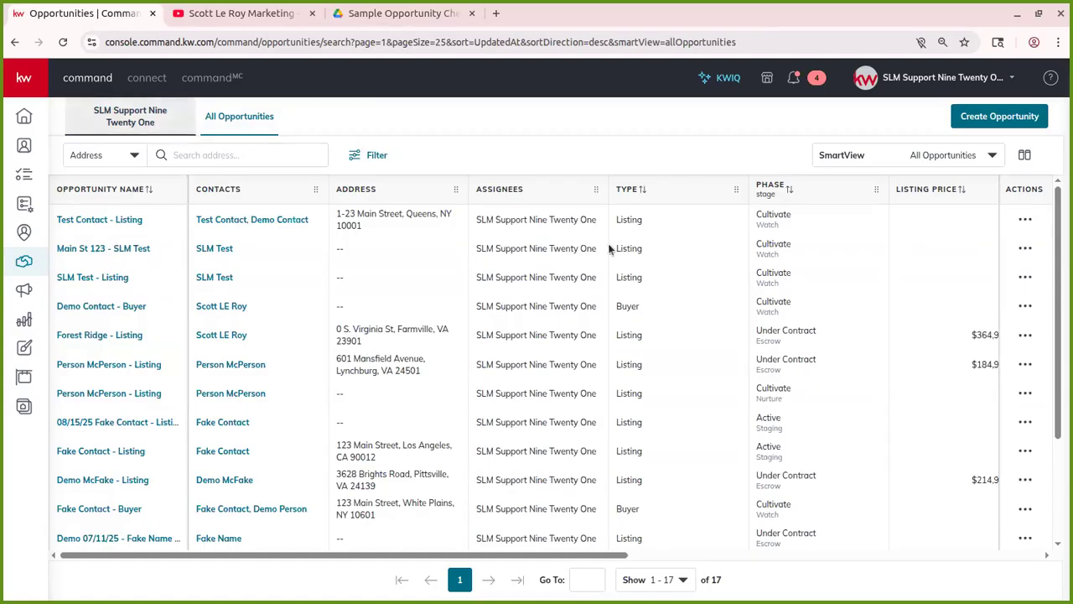
# Examine the opportunity search categories and the filter options, including opportunity type and pipeline status, without applying any
pyautogui.click(169, 159)
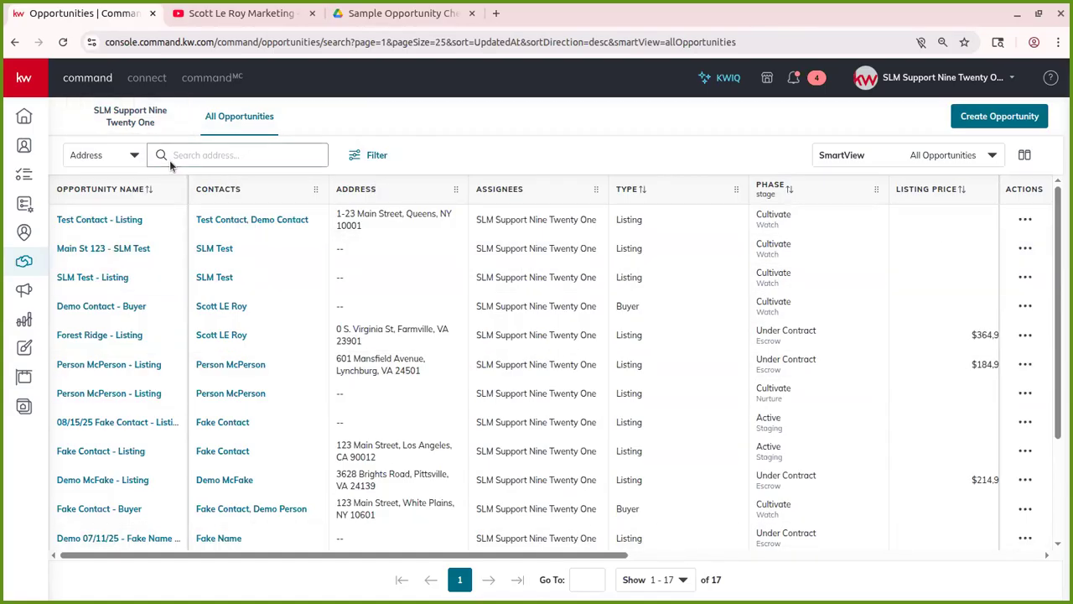
pyautogui.click(115, 161)
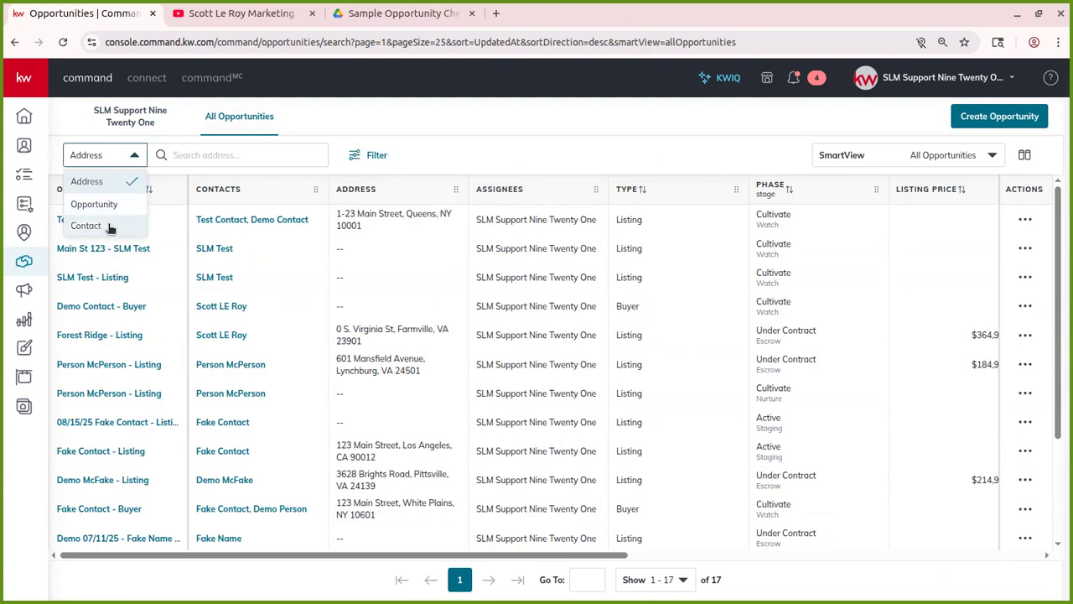
pyautogui.click(369, 155)
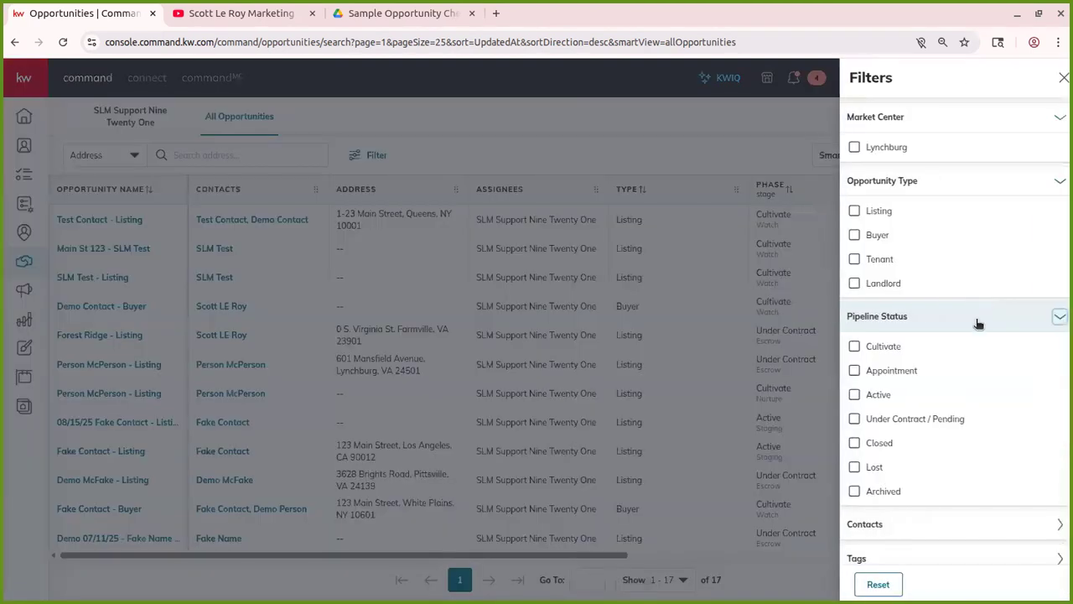
pyautogui.click(1057, 78)
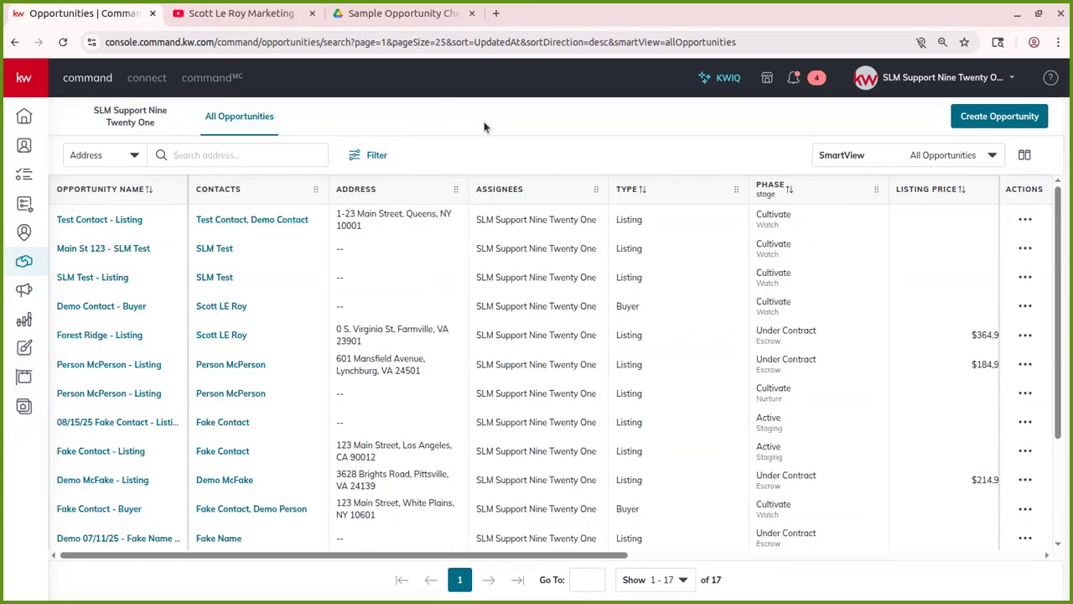
pyautogui.click(375, 163)
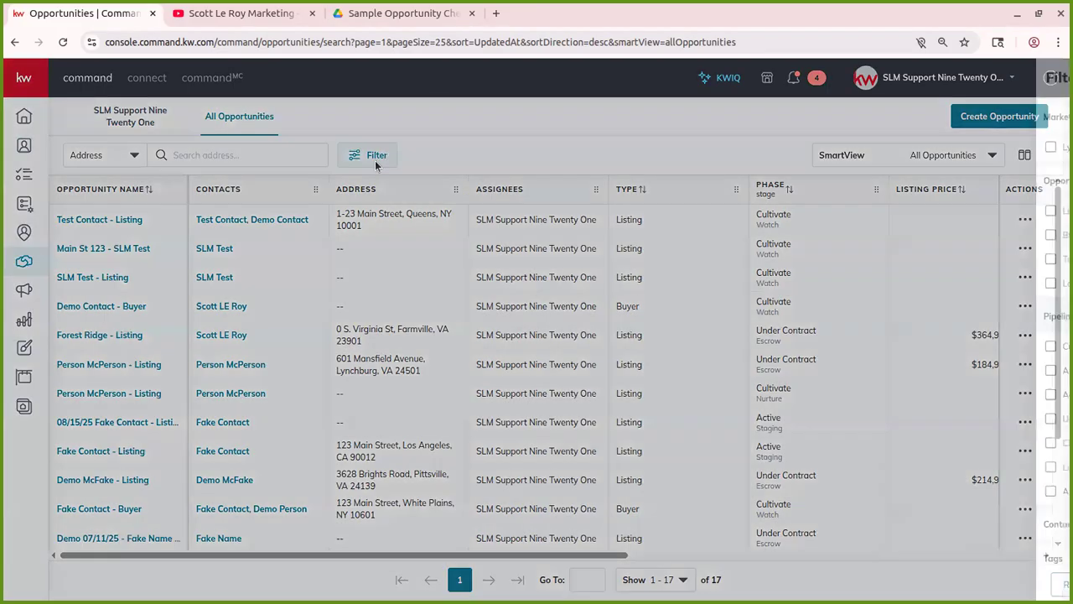
pyautogui.scroll(-2, 958, 304)
pyautogui.scroll(2, 1043, 134)
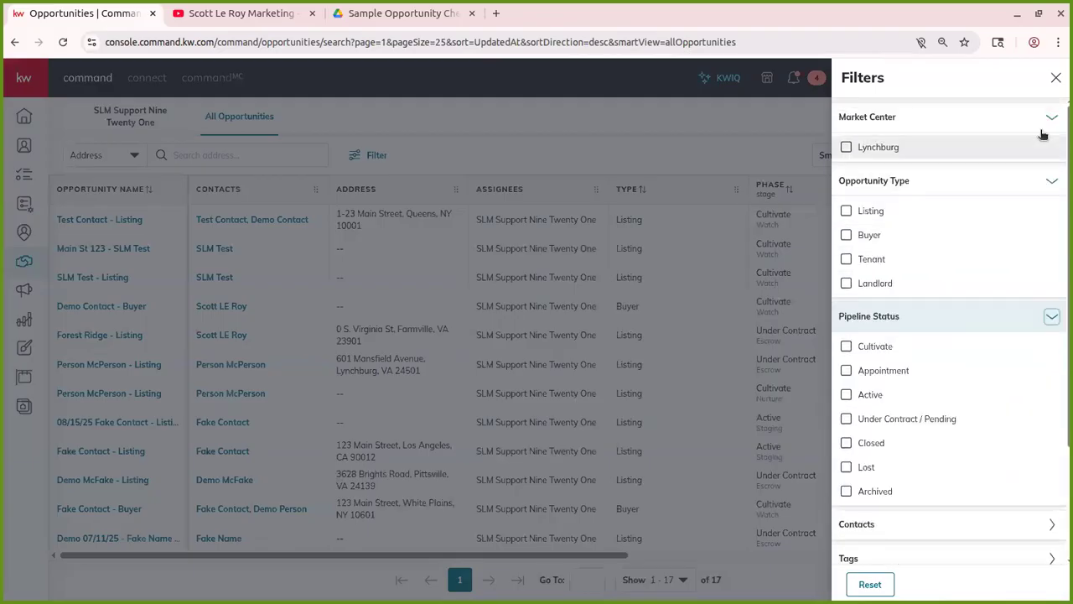
pyautogui.scroll(-5, 1056, 88)
pyautogui.click(1055, 77)
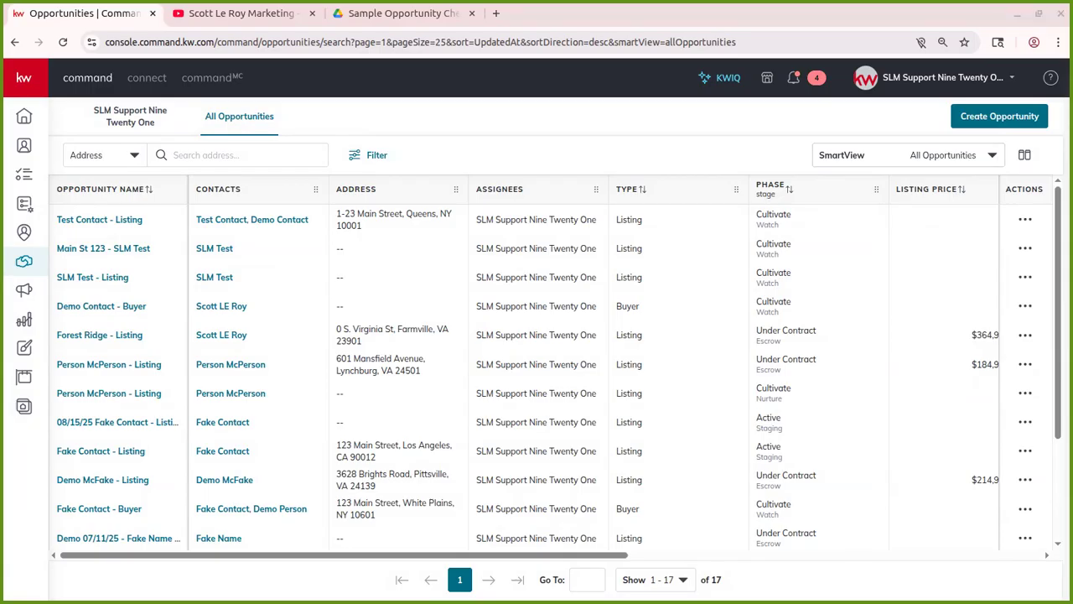
# Return to the personal pipeline overview and view the Listings opportunities in the Cultivate phase before going back to the overview
pyautogui.click(115, 123)
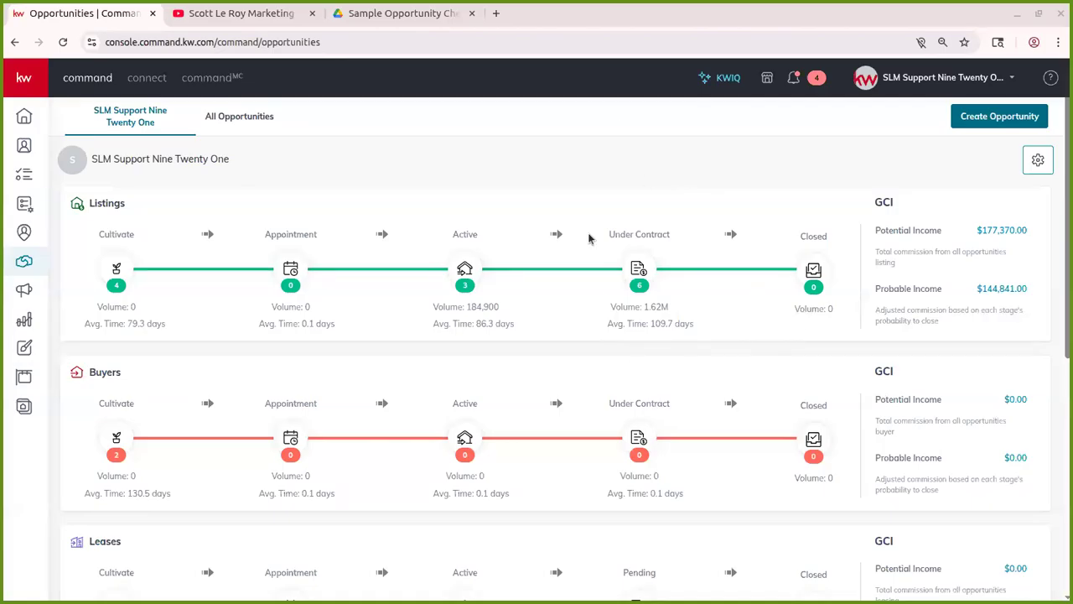
pyautogui.scroll(-1, 637, 228)
pyautogui.scroll(1, 678, 232)
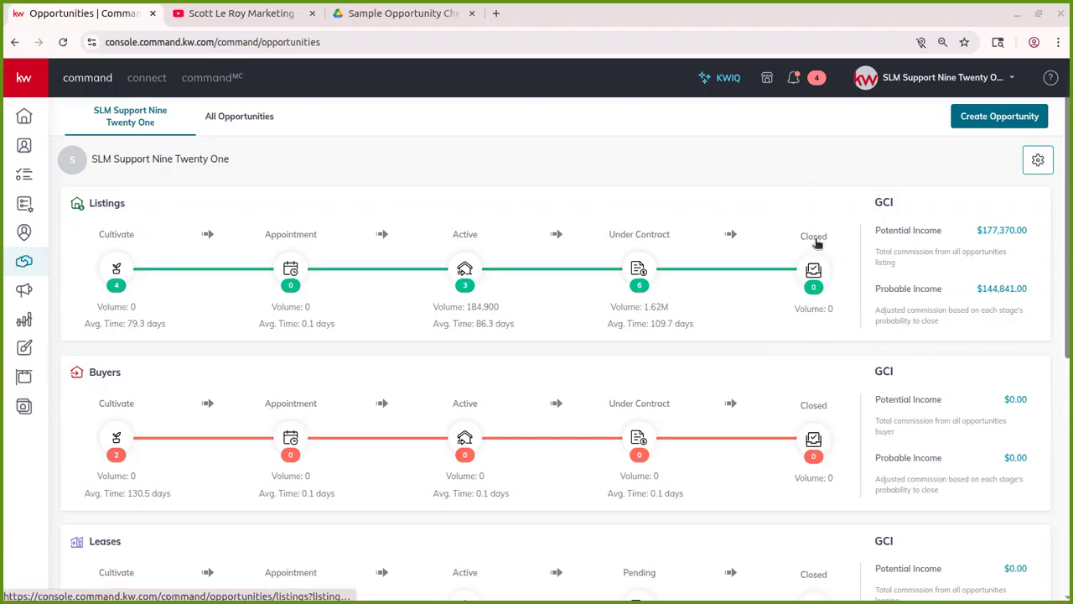
pyautogui.click(239, 124)
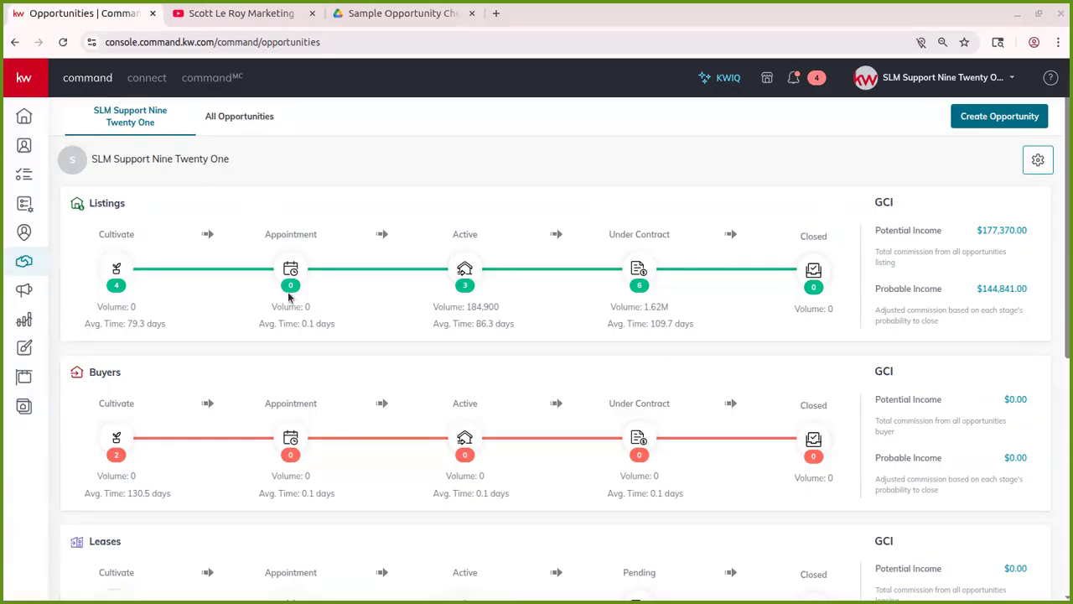
pyautogui.click(118, 270)
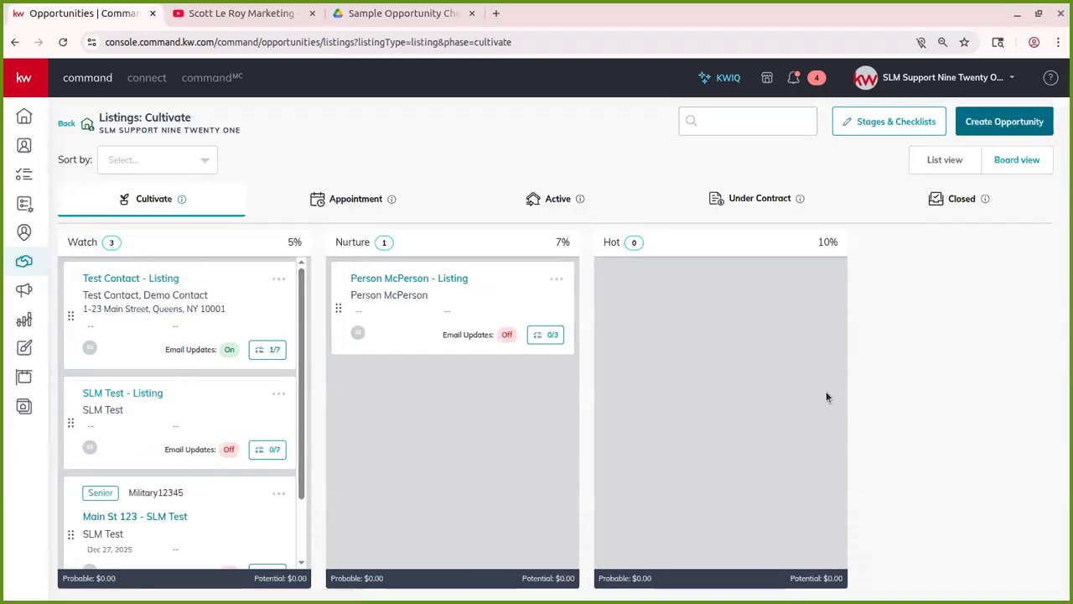
pyautogui.click(66, 124)
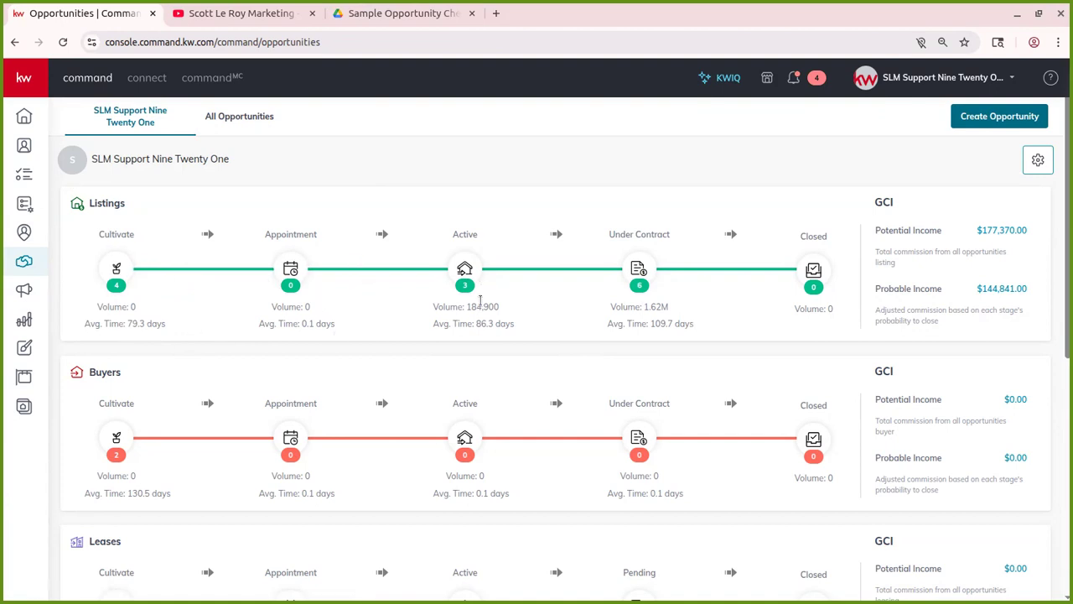
pyautogui.tripleClick(617, 327)
pyautogui.click(616, 327)
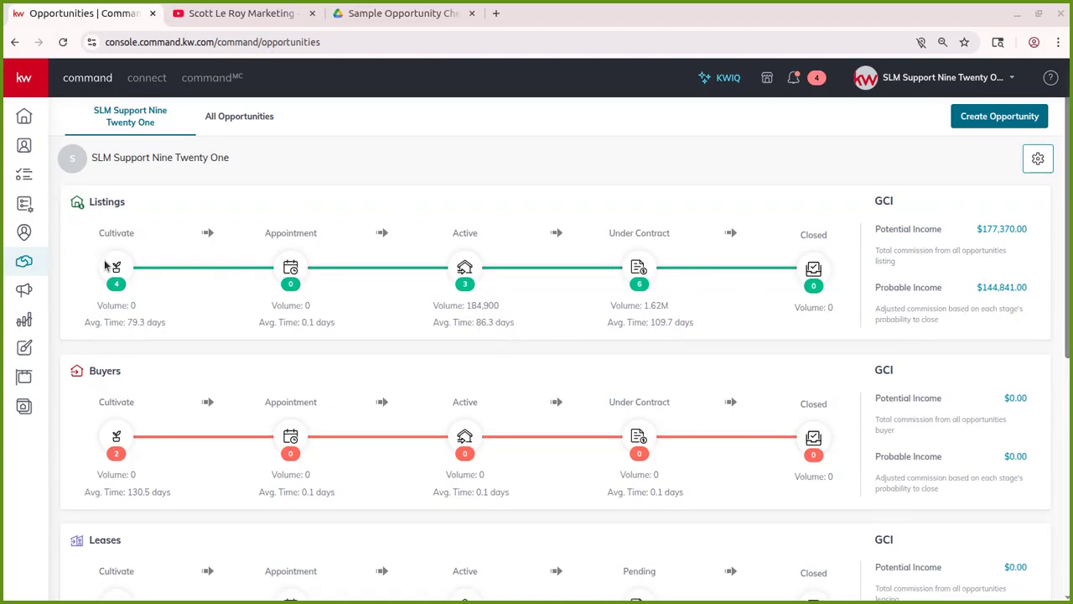
# Review the Buyers and Leases pipelines and the Ratio breakdown of opportunity types on the overview
pyautogui.scroll(-2, 187, 321)
pyautogui.scroll(-3, 187, 318)
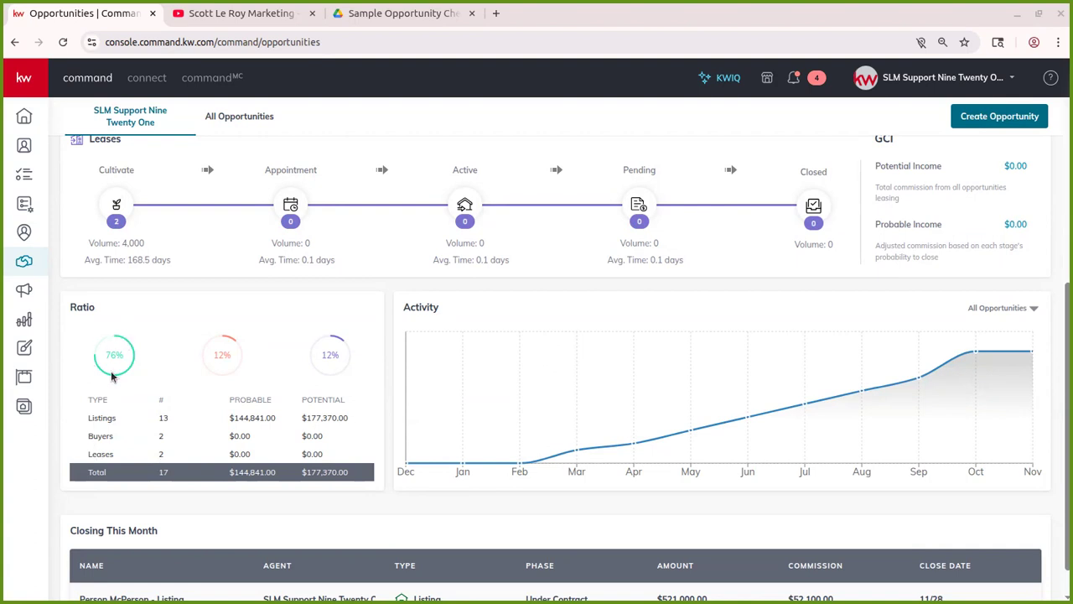
pyautogui.scroll(3, 254, 350)
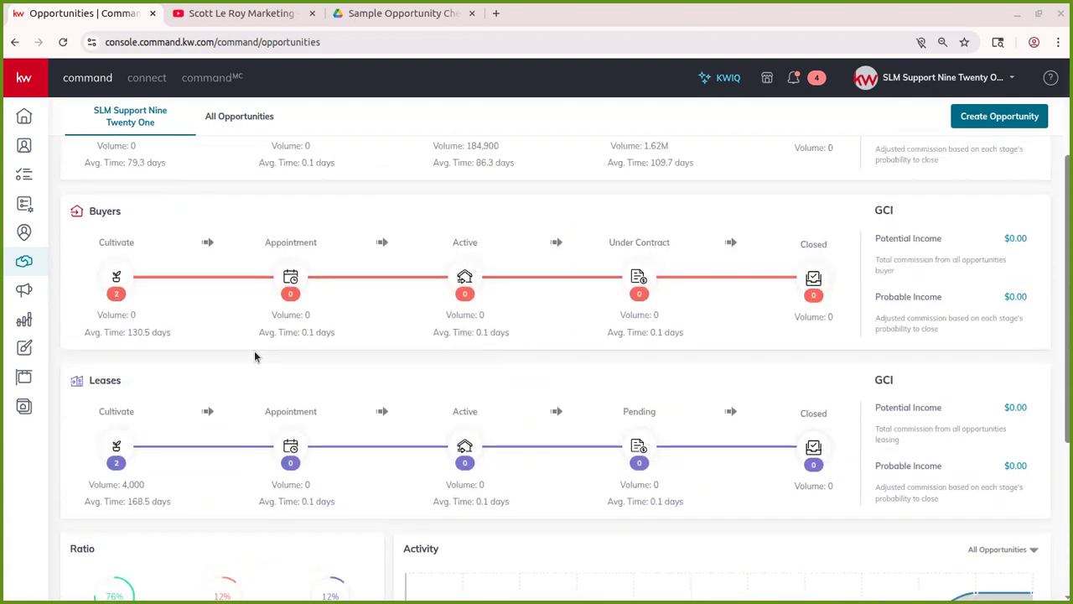
pyautogui.scroll(2, 255, 357)
pyautogui.scroll(-2, 255, 394)
pyautogui.scroll(1, 197, 261)
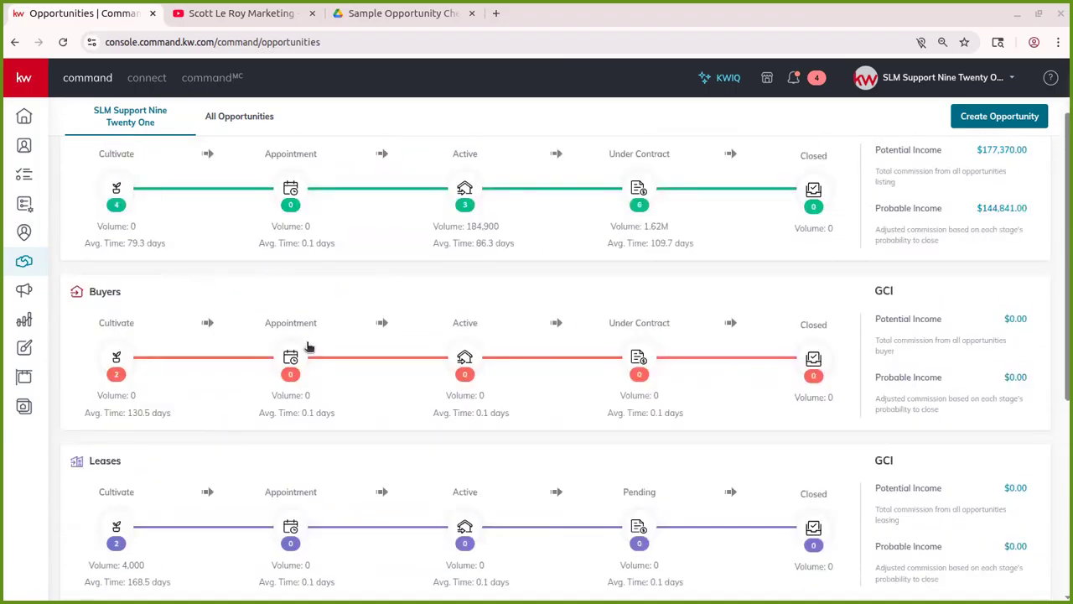
# Examine the Activity chart with its opportunity type choices and the Closing This Month table without changing the filter
pyautogui.scroll(-4, 285, 542)
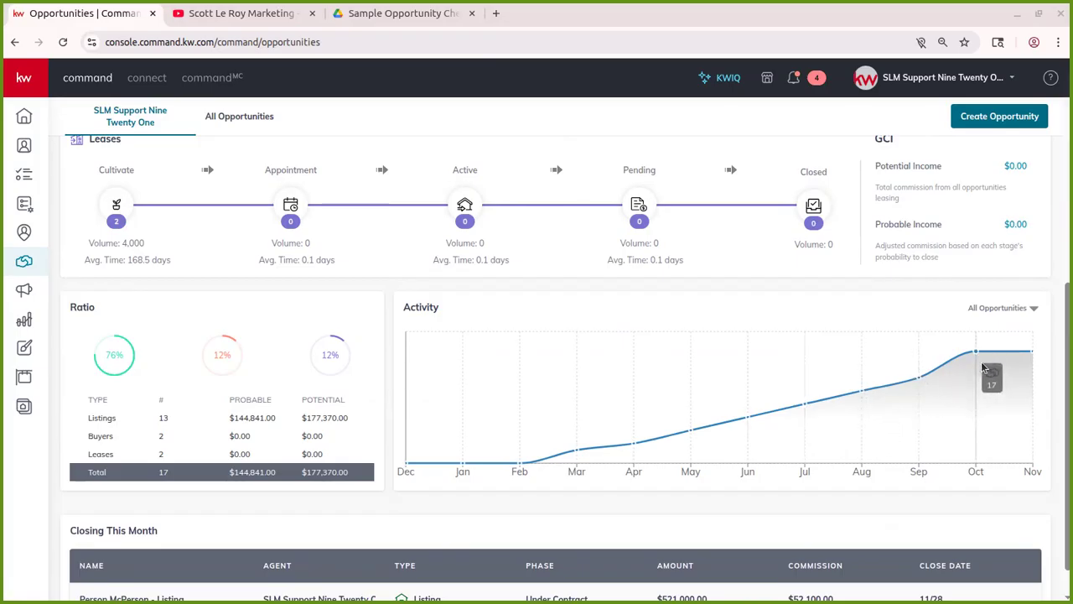
pyautogui.click(996, 316)
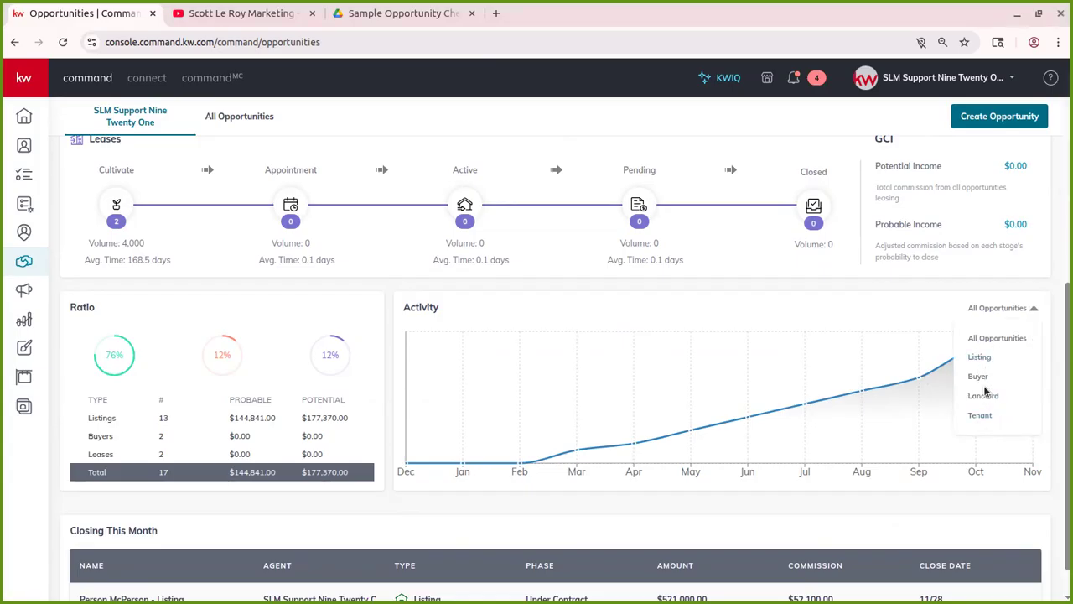
pyautogui.click(1006, 307)
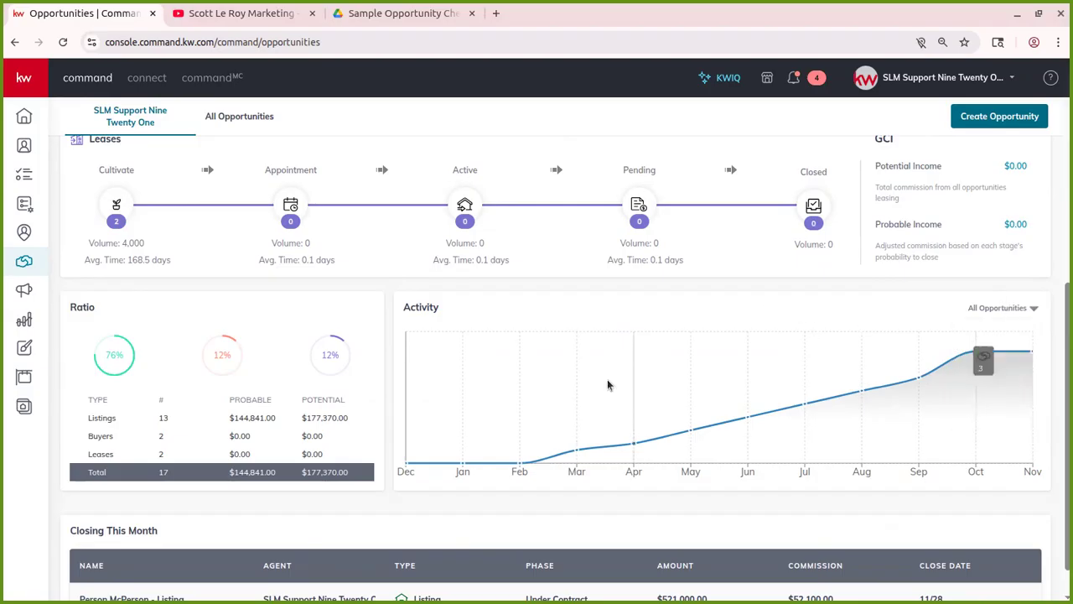
pyautogui.scroll(-1, 467, 494)
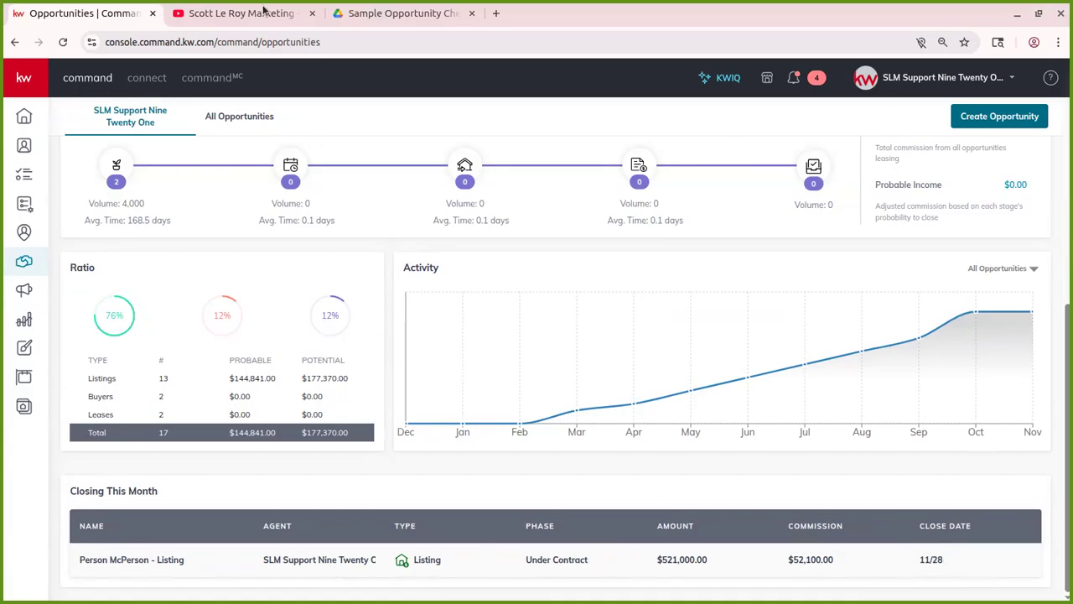
pyautogui.scroll(5, 555, 312)
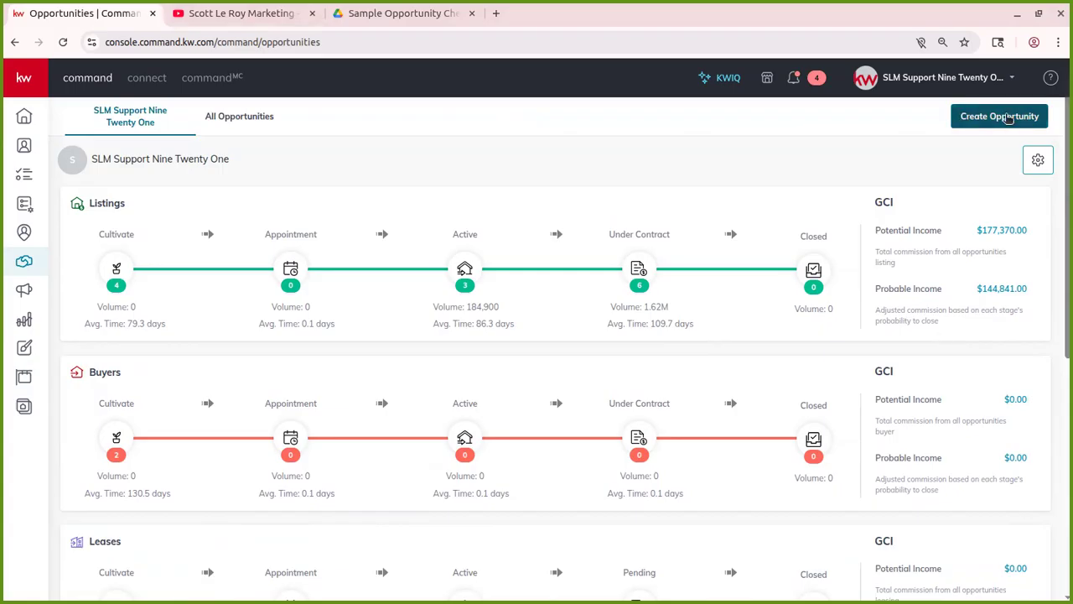
# View the first contact's opportunities and the Create Opportunity form available there, close the form unfilled and return to Opportunities
pyautogui.click(25, 149)
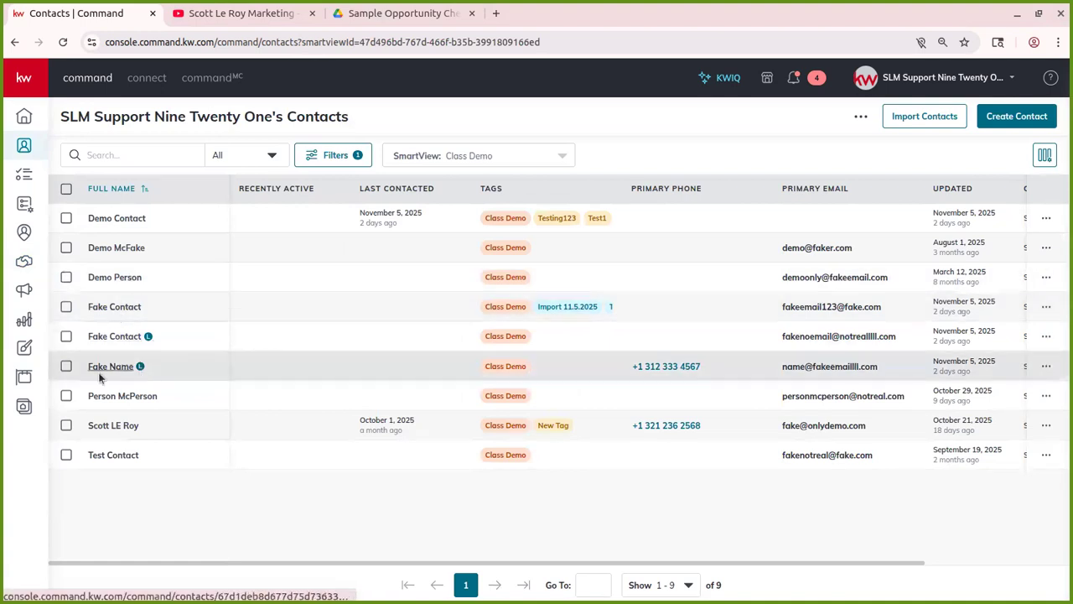
pyautogui.click(110, 218)
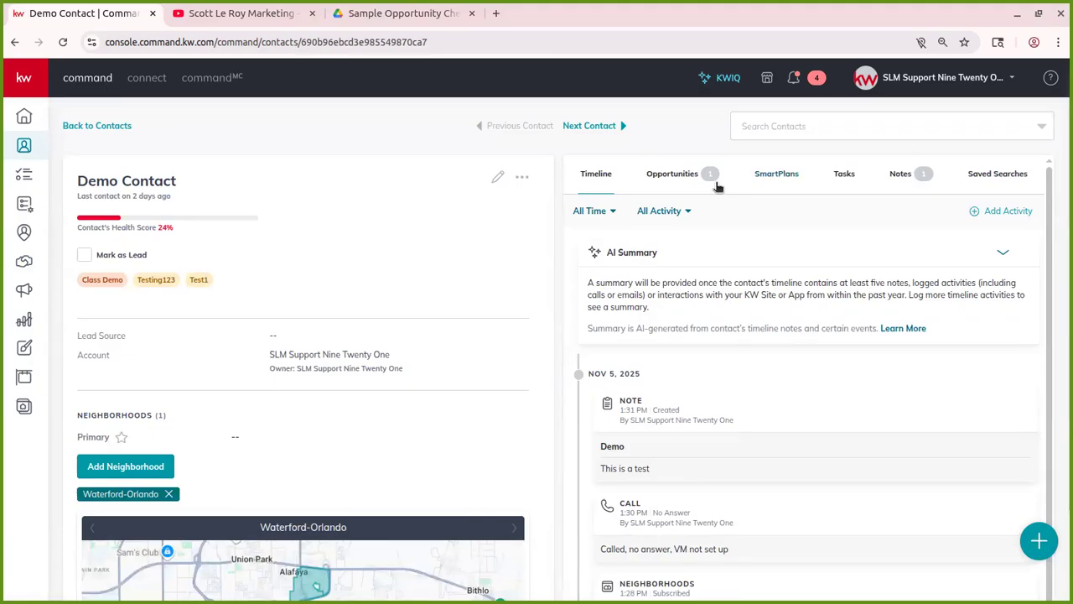
pyautogui.click(681, 174)
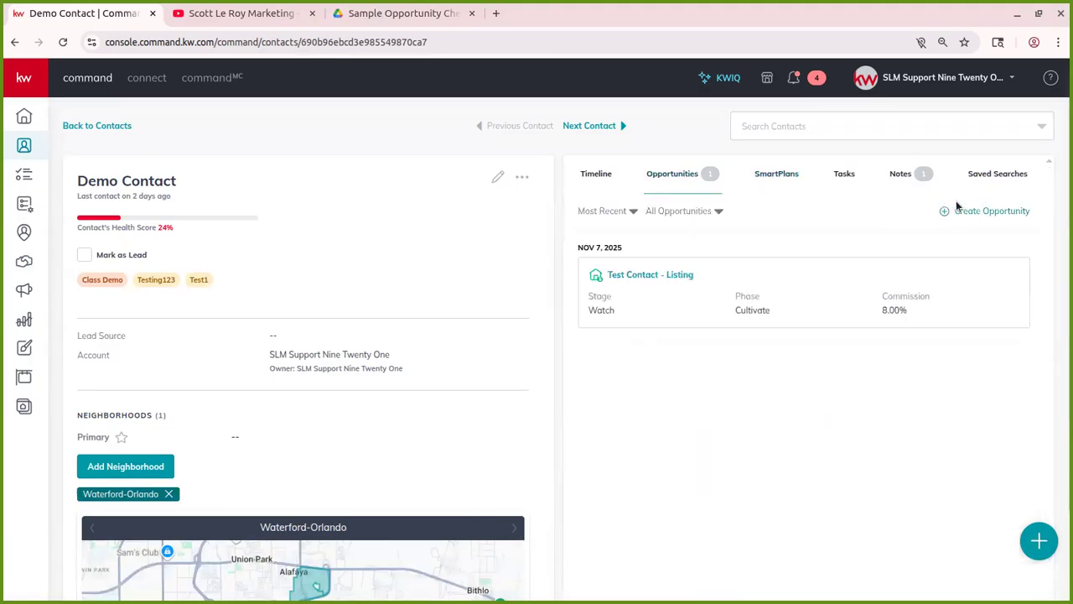
pyautogui.click(962, 211)
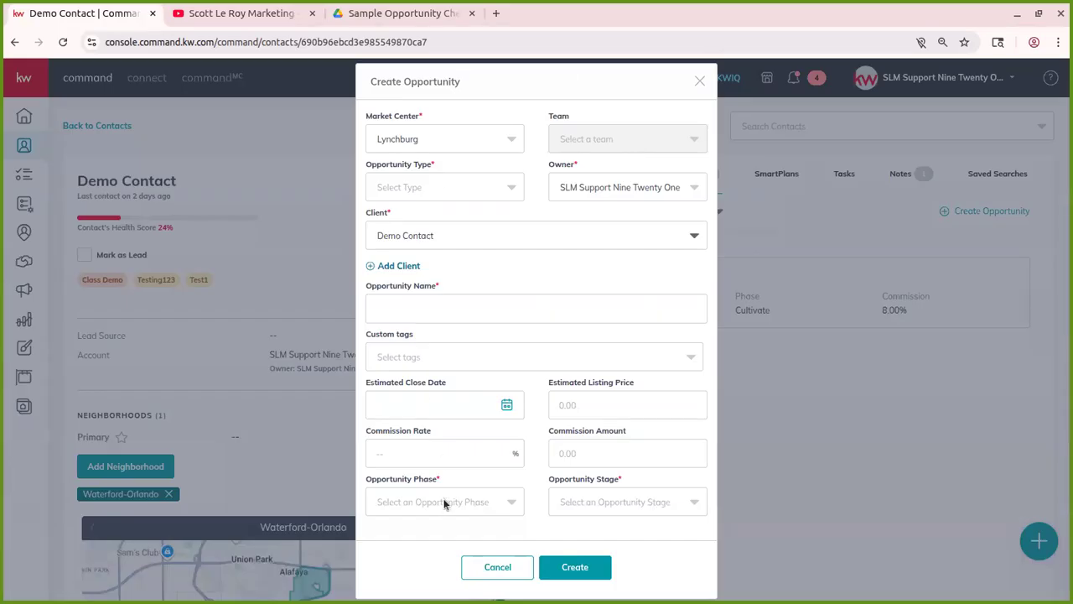
pyautogui.click(699, 81)
pyautogui.click(21, 259)
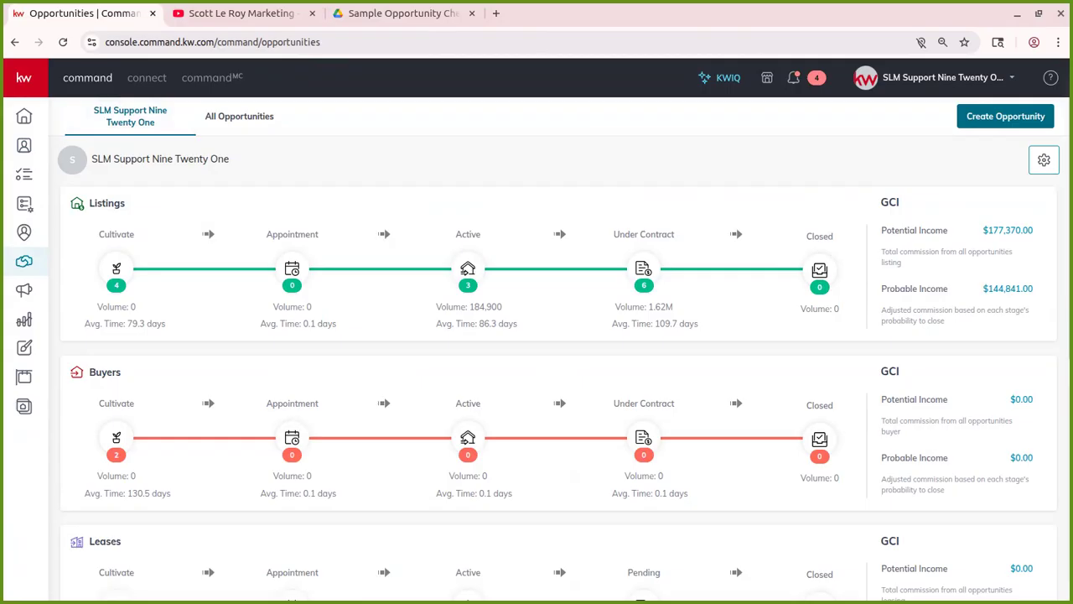
# Start a new opportunity from the pipeline overview and check the Market Center choices, keeping Lynchburg
pyautogui.click(1005, 119)
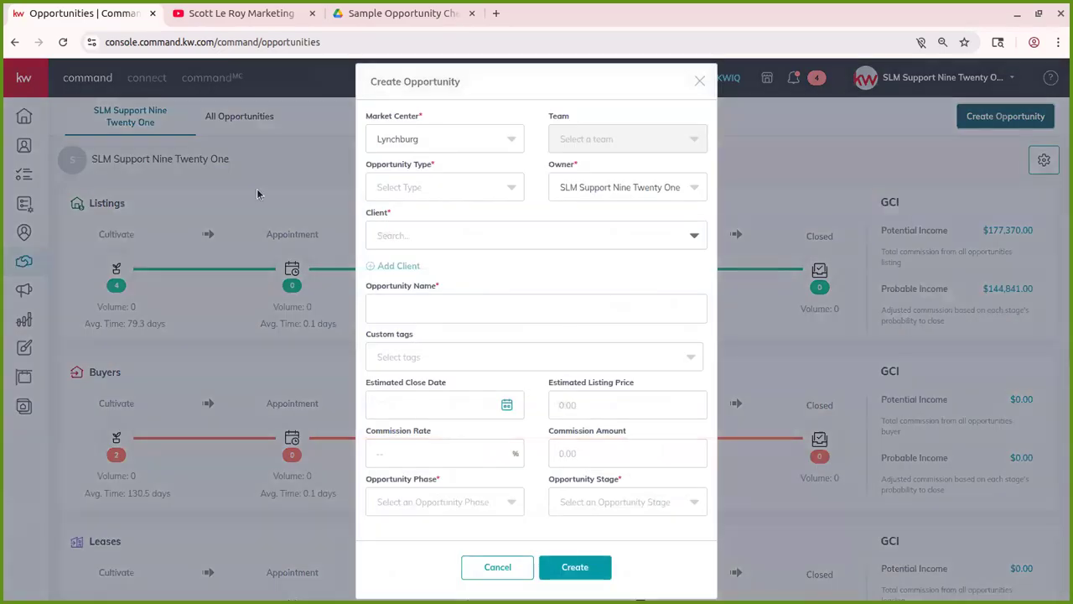
pyautogui.click(440, 140)
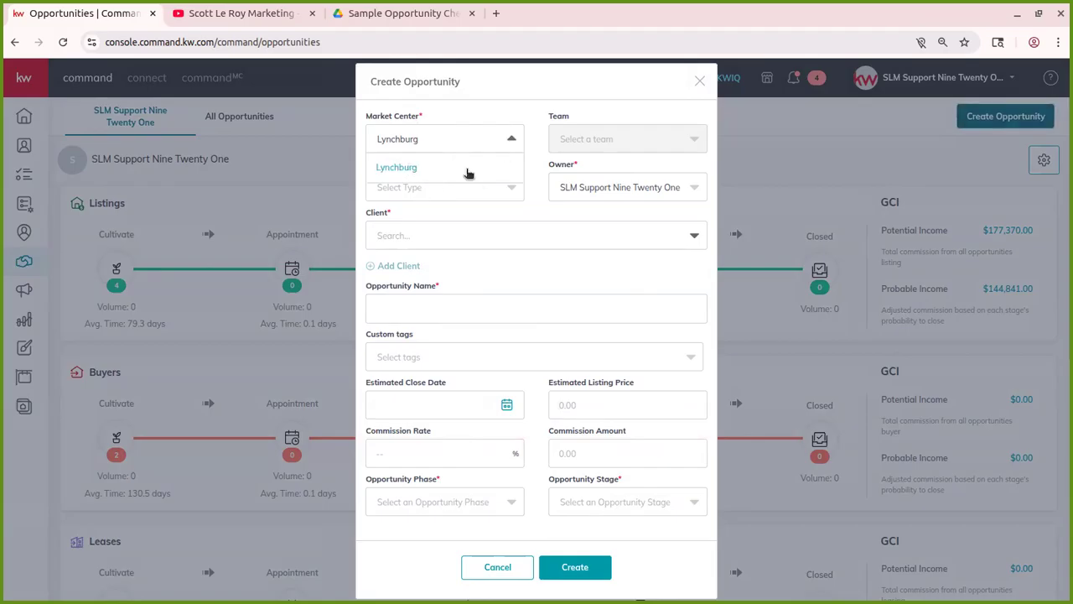
pyautogui.click(482, 119)
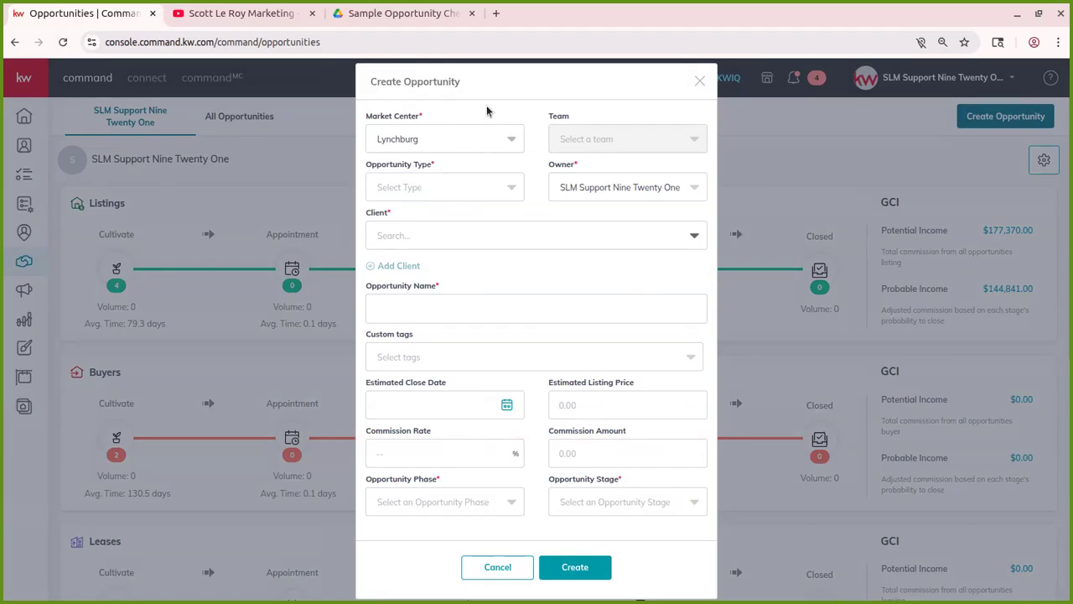
pyautogui.click(508, 139)
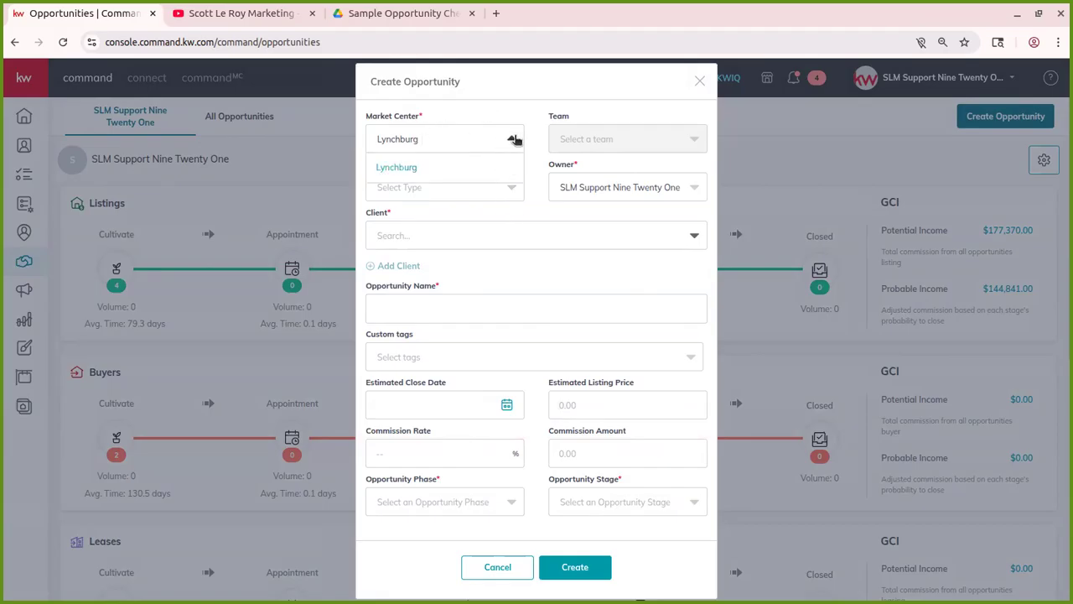
pyautogui.click(514, 139)
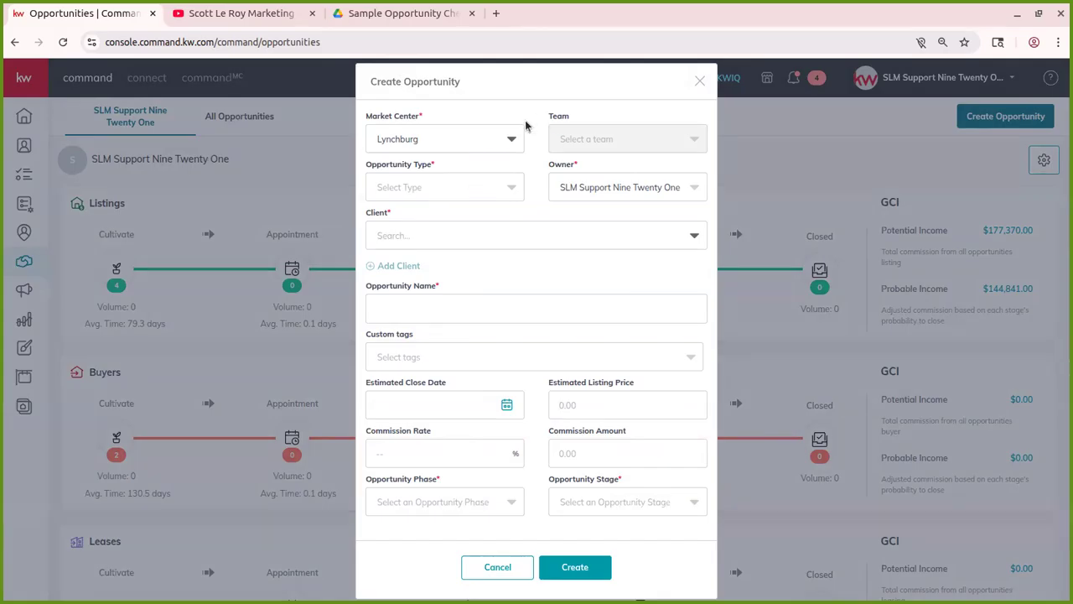
pyautogui.click(457, 145)
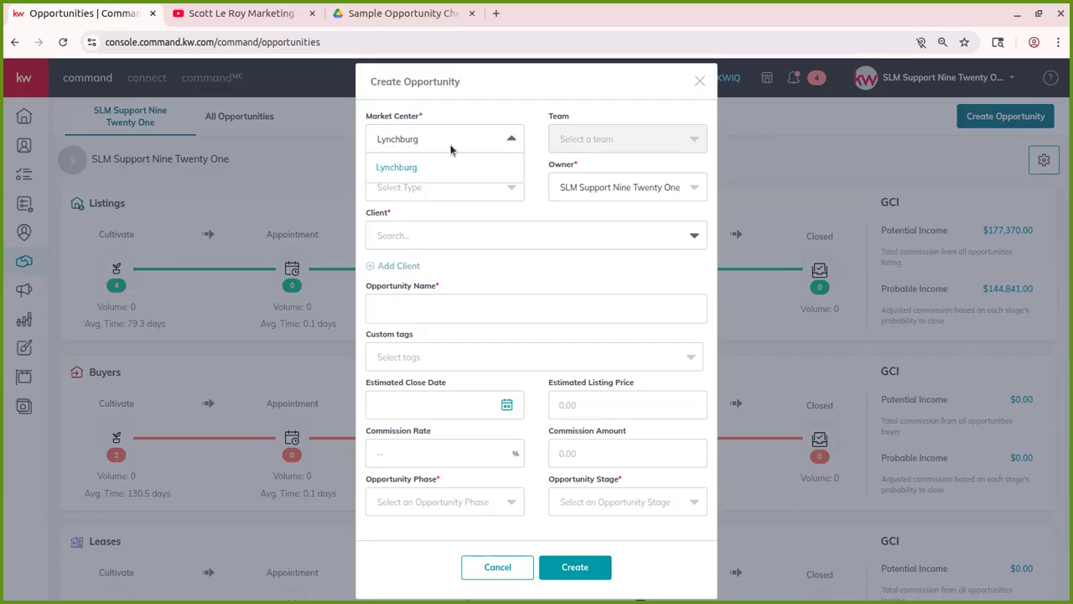
pyautogui.click(502, 114)
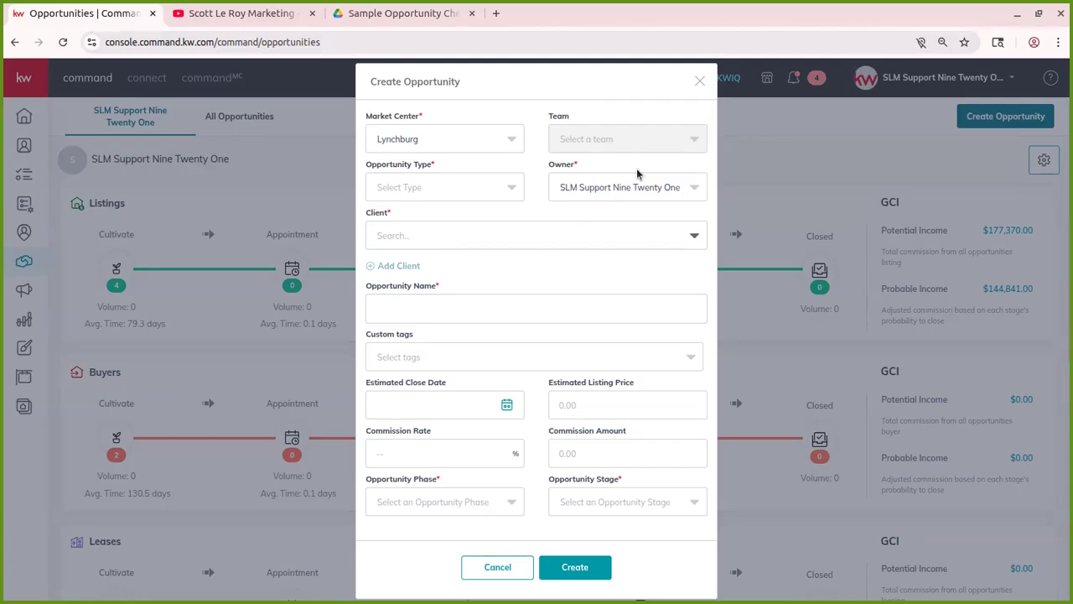
# Set the new opportunity's type to Listing and check the Owner choices without changing the owner
pyautogui.click(400, 185)
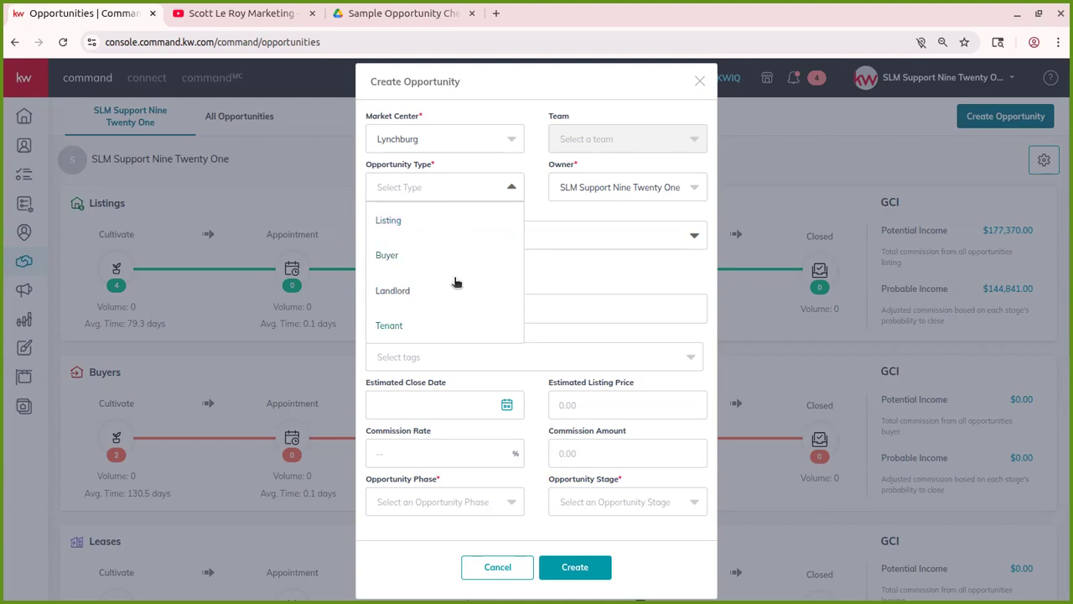
pyautogui.click(474, 229)
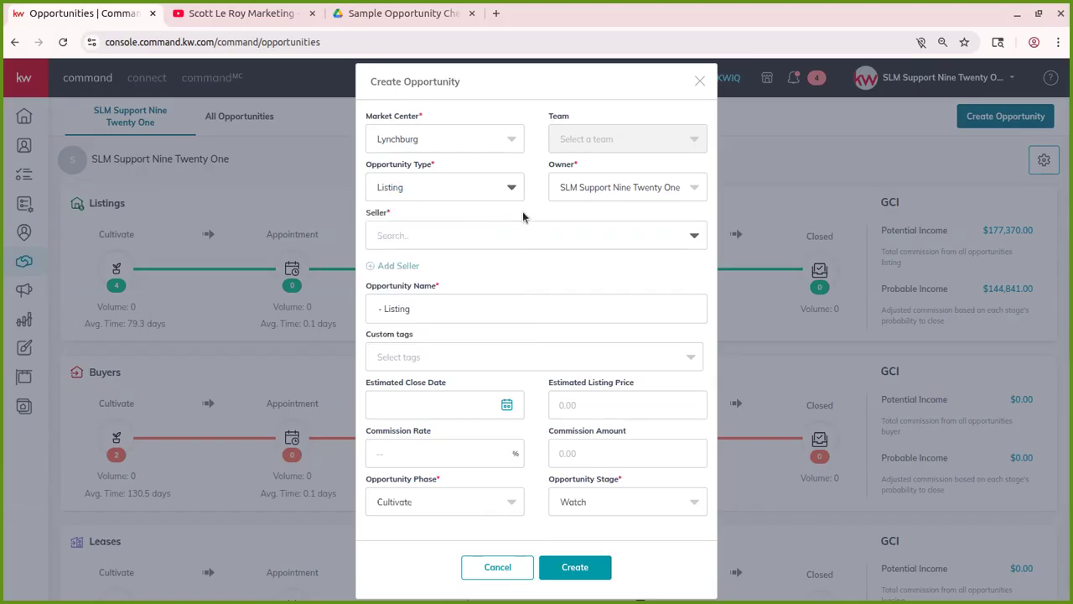
pyautogui.click(627, 181)
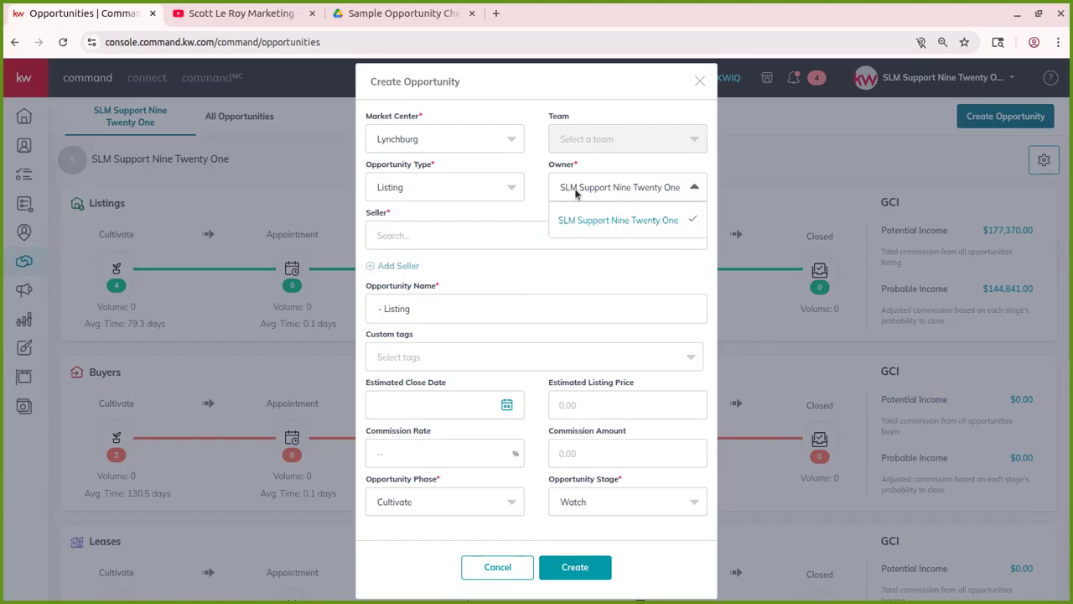
pyautogui.click(539, 195)
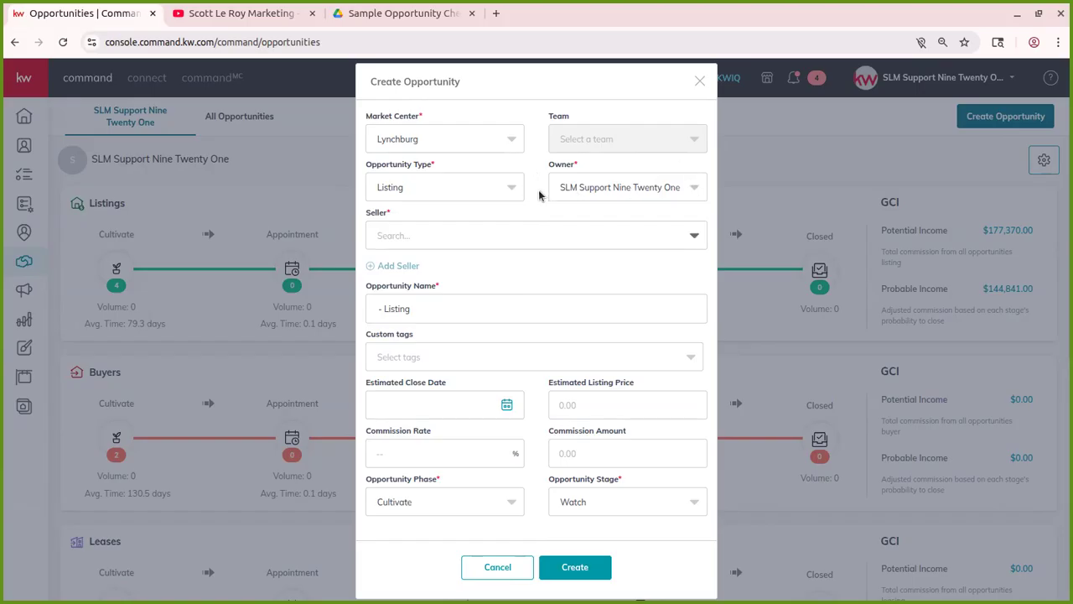
pyautogui.click(464, 237)
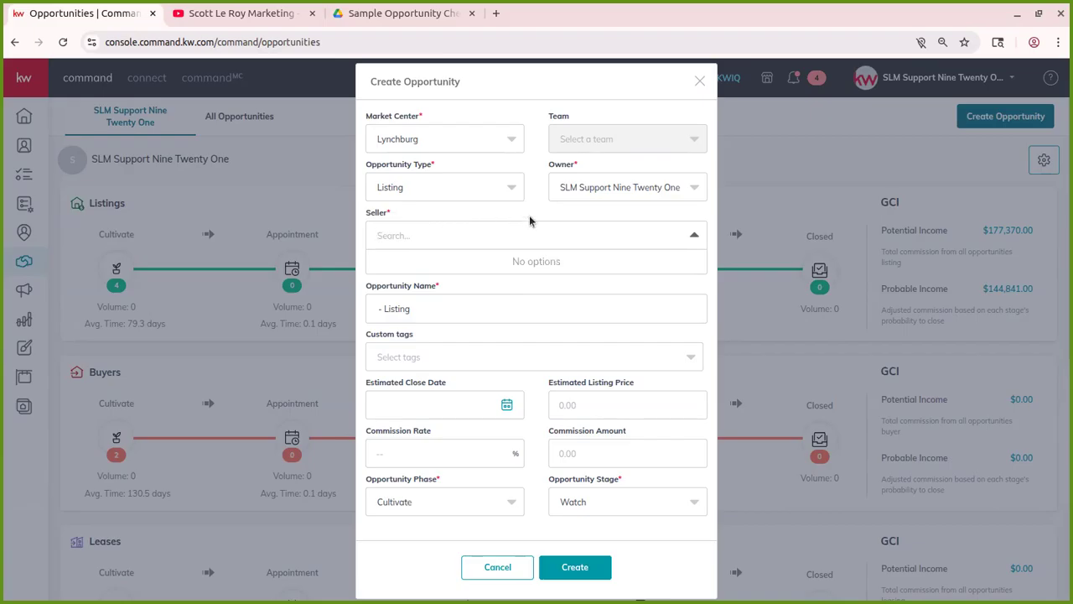
pyautogui.write('Demo')
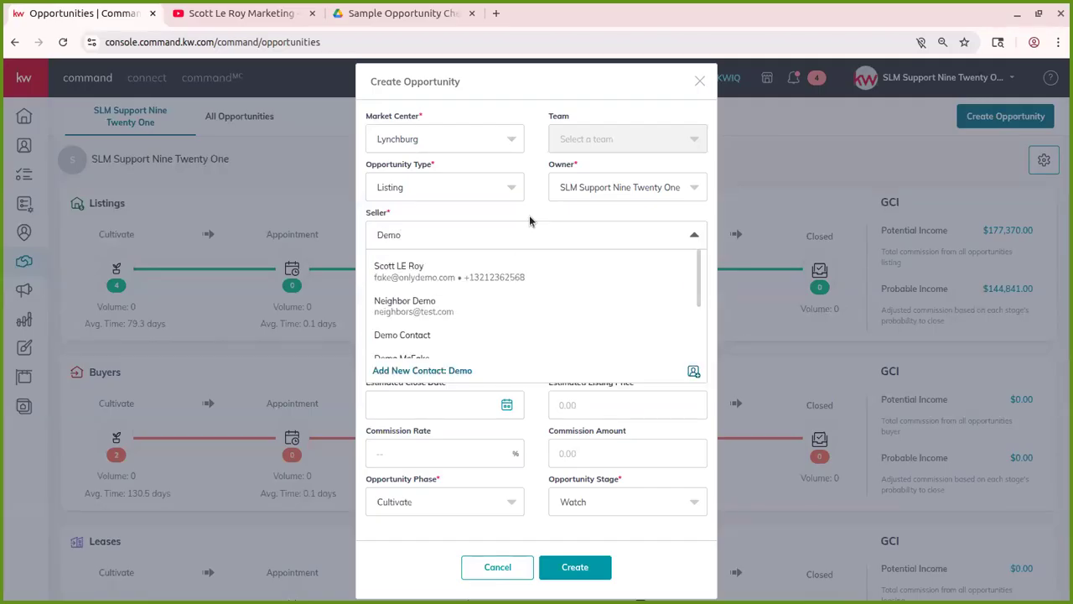
pyautogui.click(472, 306)
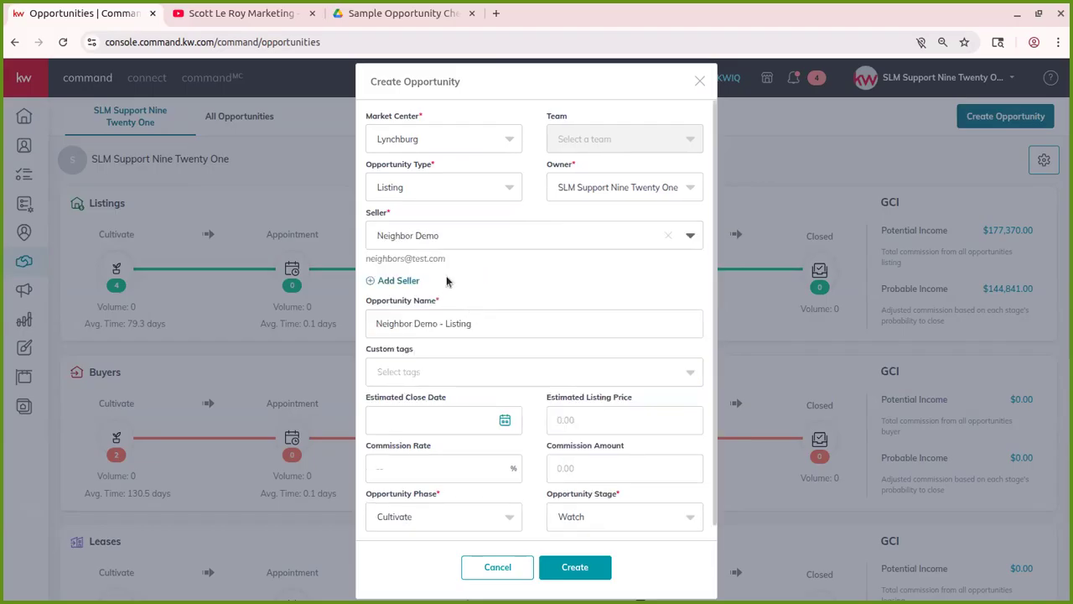
pyautogui.click(670, 237)
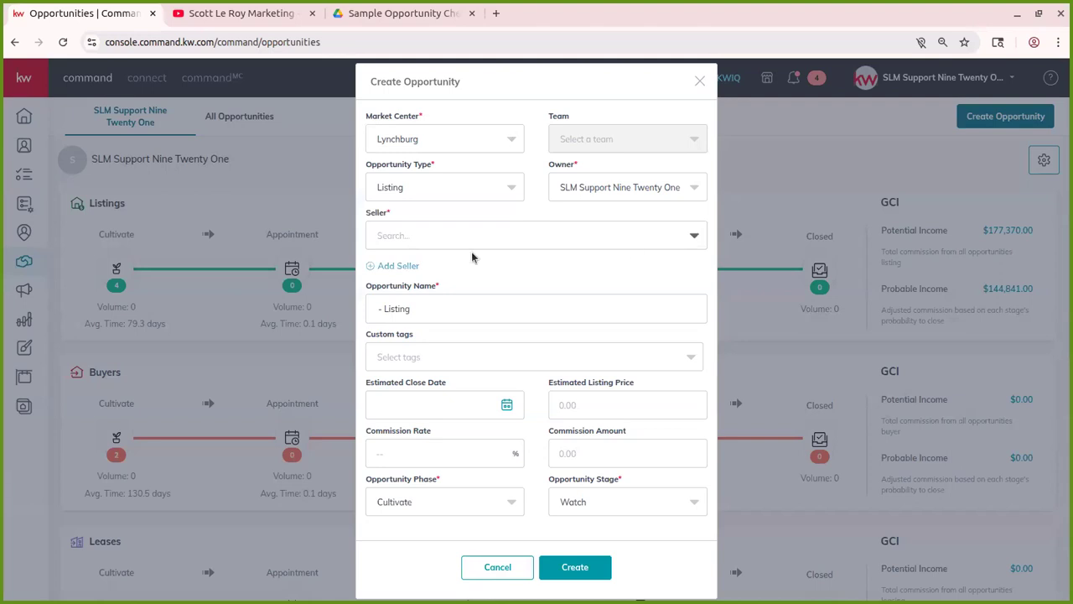
# Search the contacts for Demo and choose the second match as the opportunity's seller
pyautogui.click(418, 241)
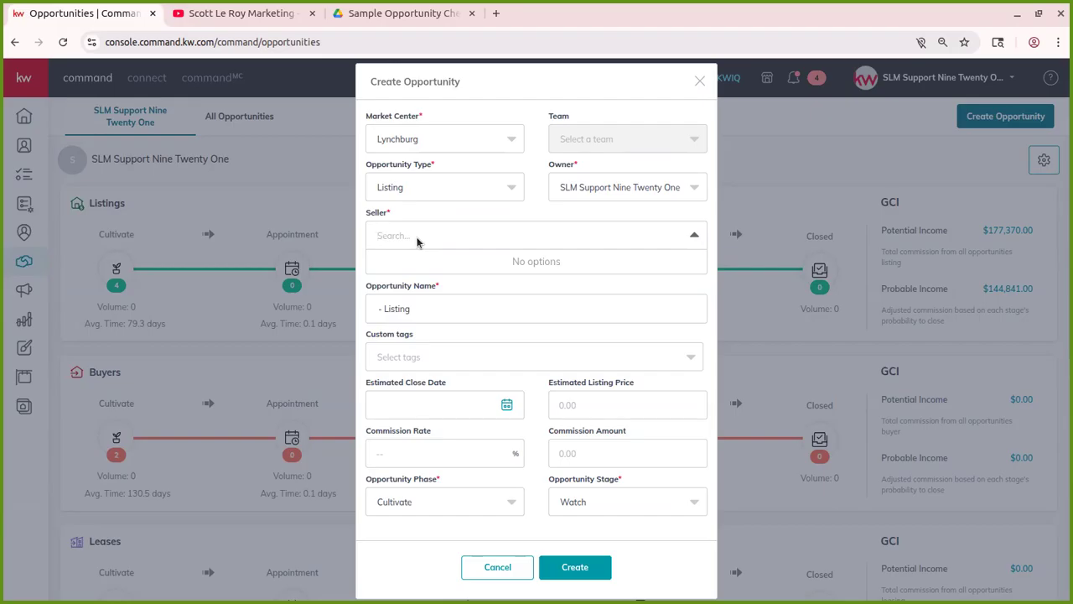
pyautogui.write('Demo')
pyautogui.scroll(-2, 447, 277)
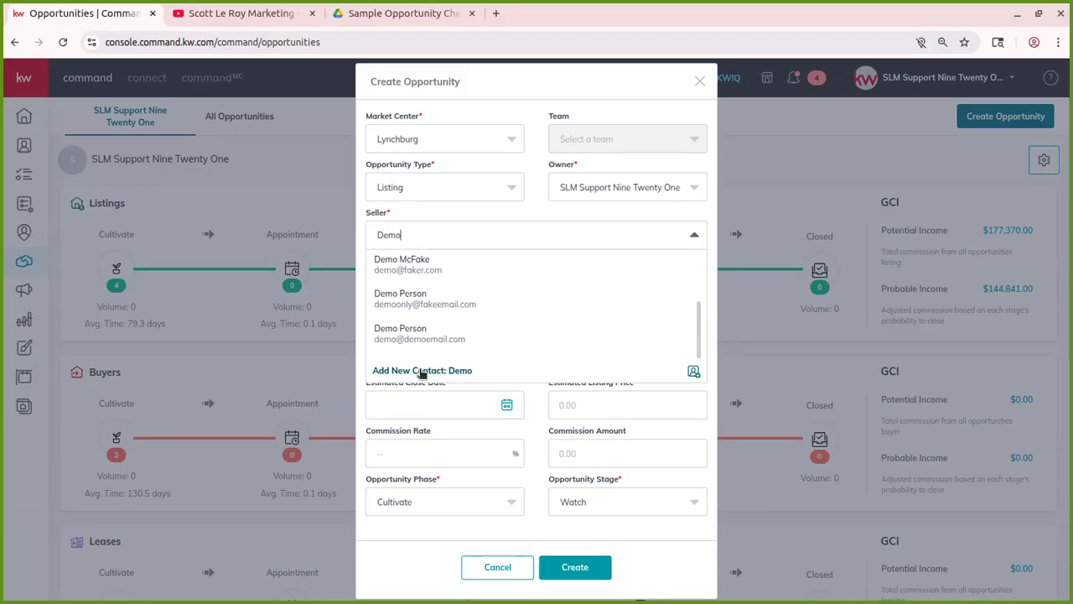
pyautogui.scroll(2, 455, 277)
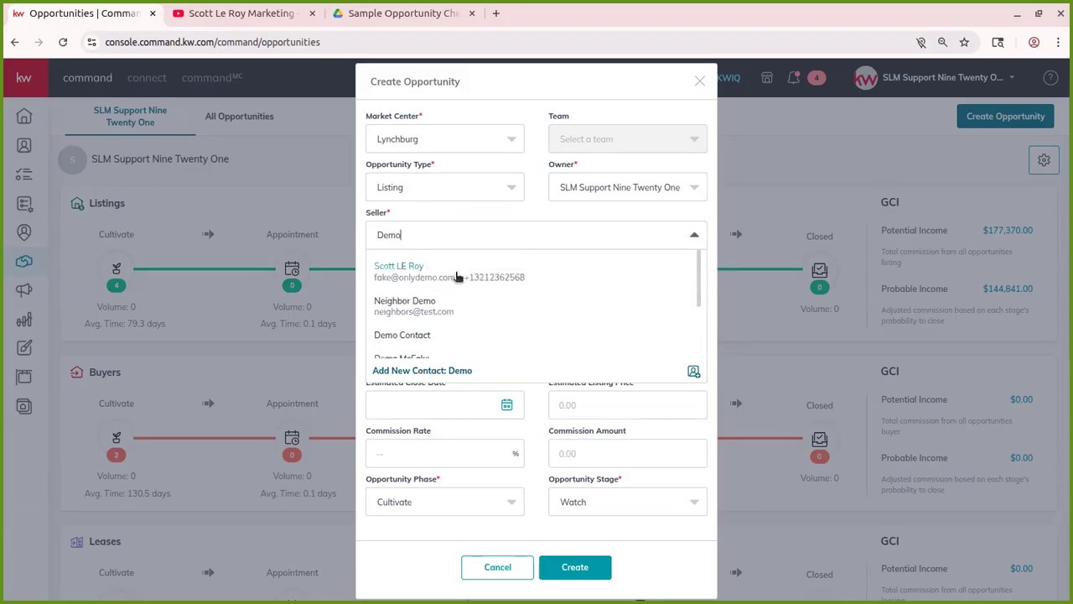
pyautogui.click(427, 304)
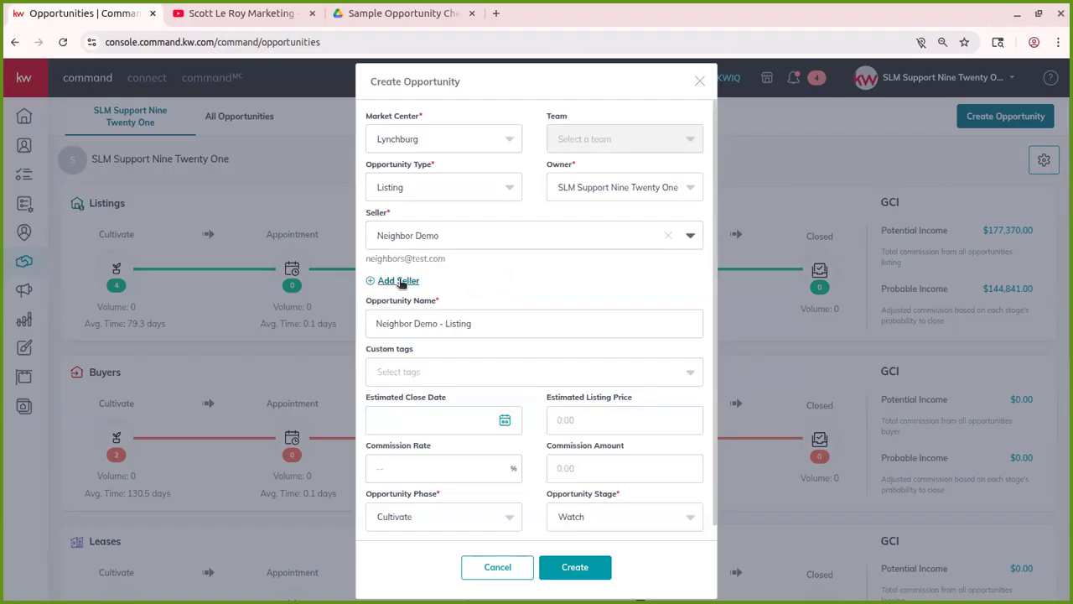
# Add a second seller row to the new opportunity and remove it unfilled
pyautogui.click(412, 281)
pyautogui.click(473, 304)
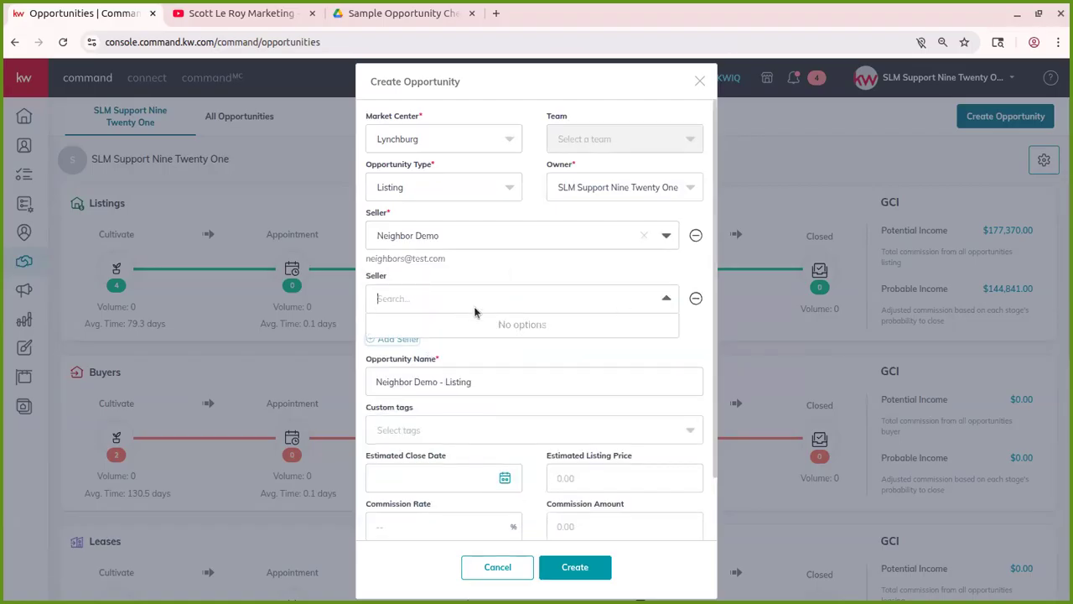
pyautogui.click(696, 298)
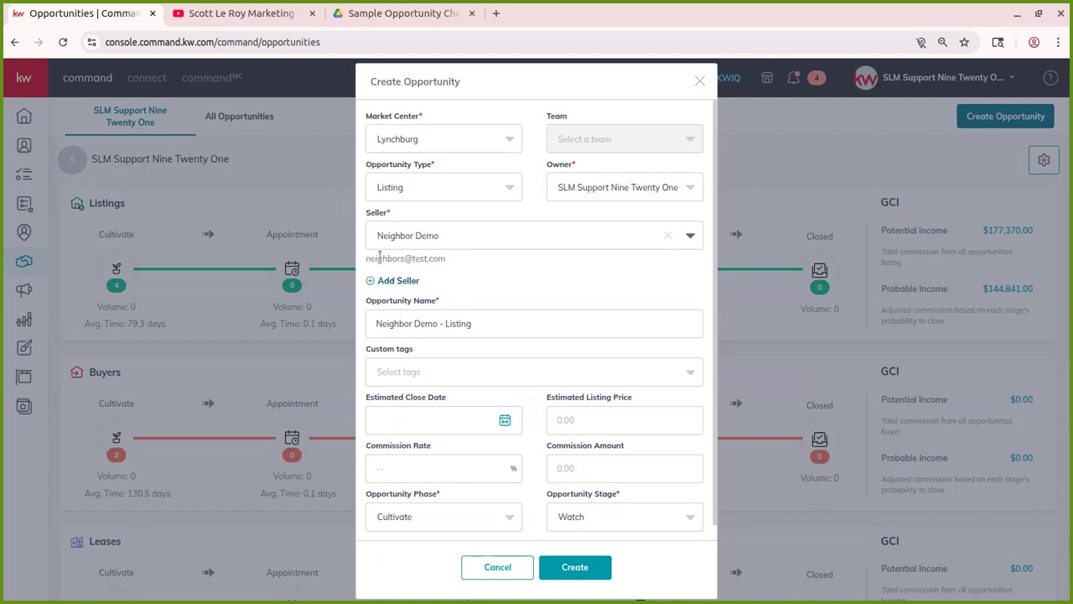
# Review the seller and type parts of the prefilled Opportunity Name without changing it
pyautogui.click(401, 324)
pyautogui.tripleClick(402, 324)
pyautogui.click(401, 324)
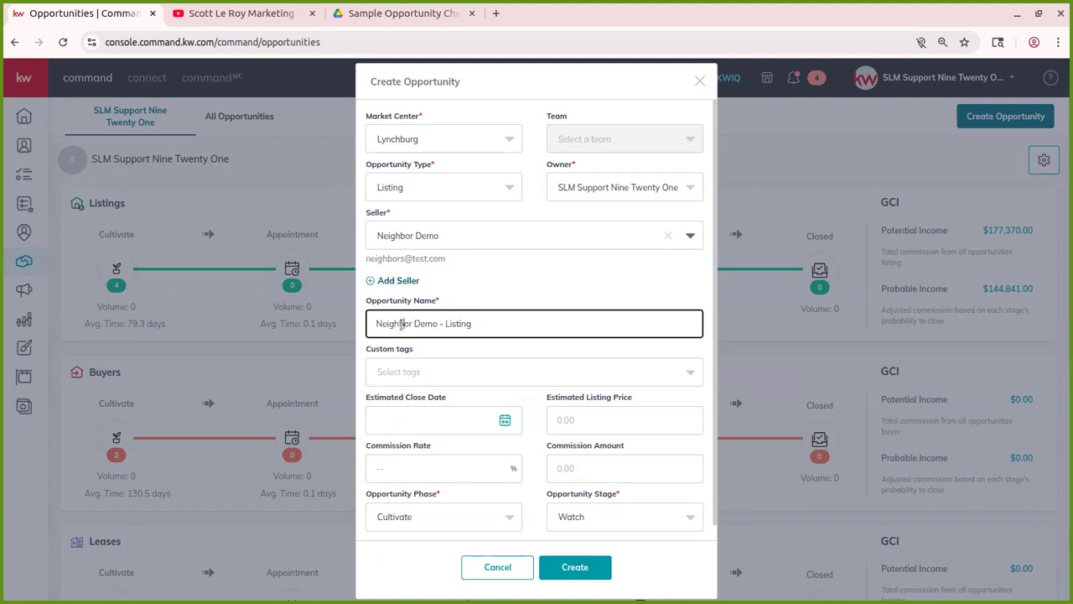
pyautogui.doubleClick(464, 325)
pyautogui.click(424, 323)
pyautogui.moveTo(438, 323); pyautogui.dragTo(360, 328)
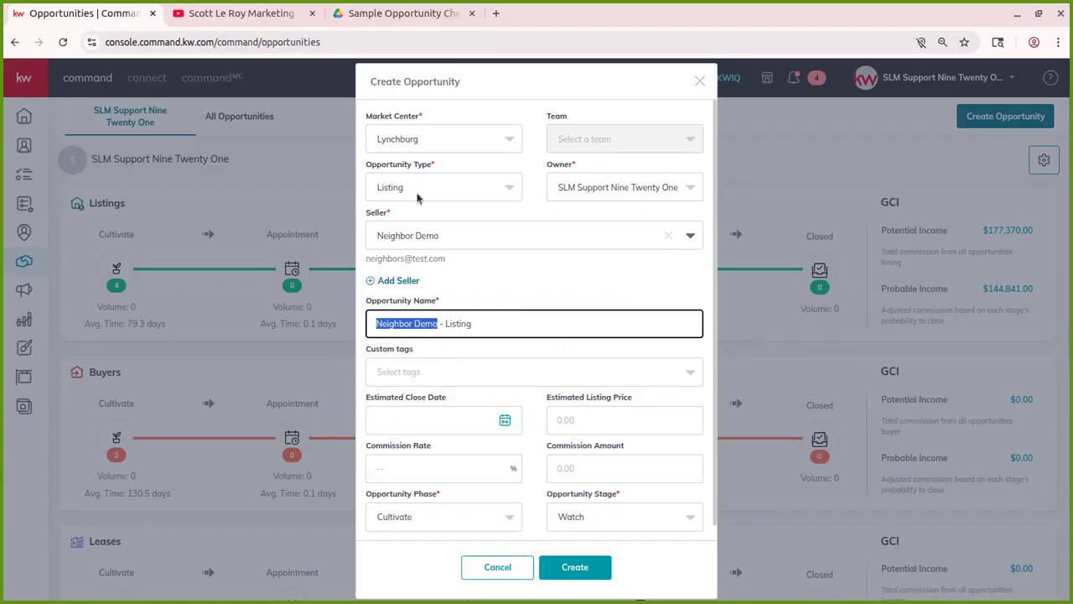
pyautogui.click(467, 294)
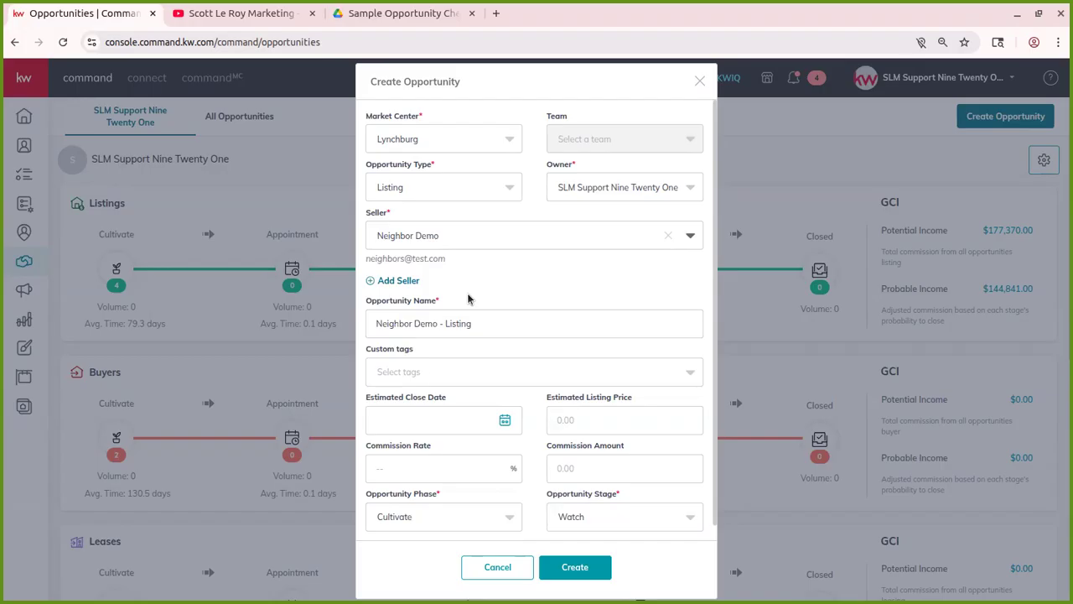
# Apply the Military custom tag to the new opportunity and look over the remaining form fields
pyautogui.click(434, 372)
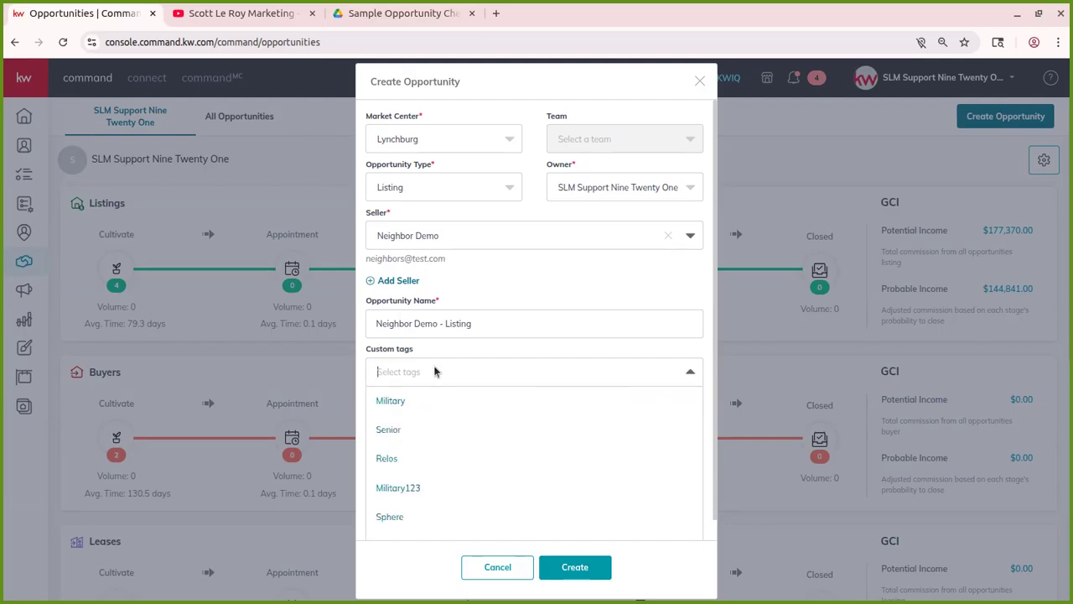
pyautogui.click(409, 401)
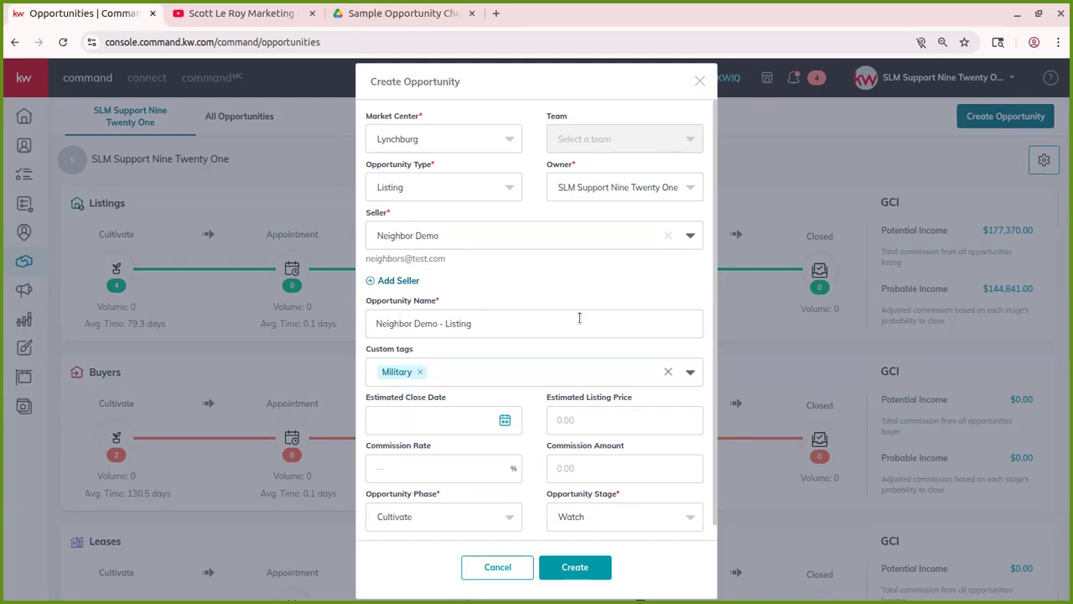
pyautogui.scroll(-1, 584, 359)
pyautogui.scroll(1, 585, 359)
pyautogui.scroll(-1, 539, 120)
pyautogui.scroll(1, 540, 122)
pyautogui.scroll(-1, 540, 123)
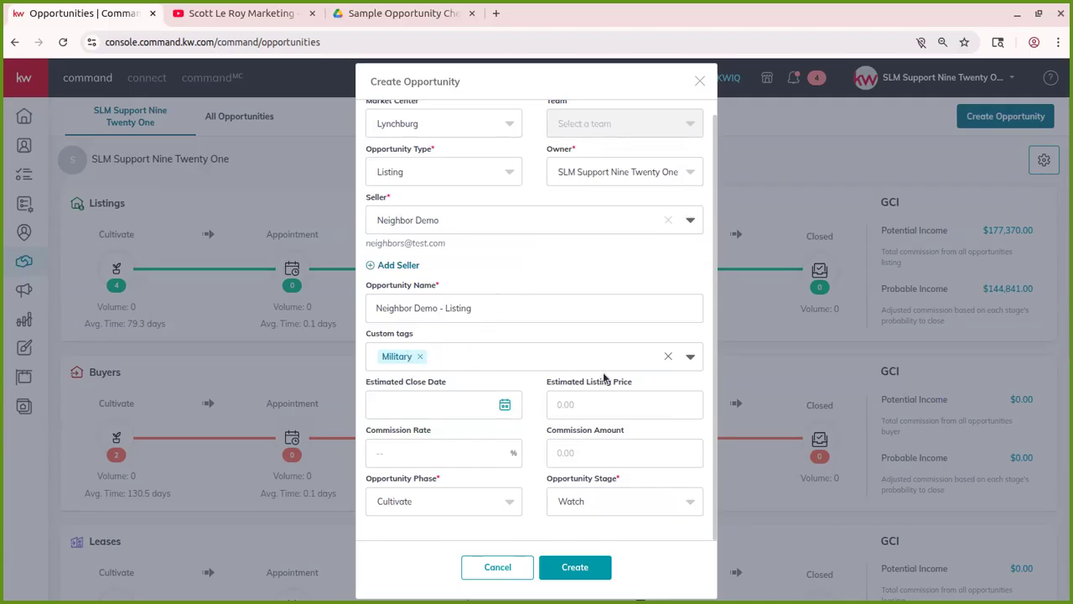
# Remove the Military tag and create the listing opportunity in the Cultivate phase and Watch stage
pyautogui.click(421, 357)
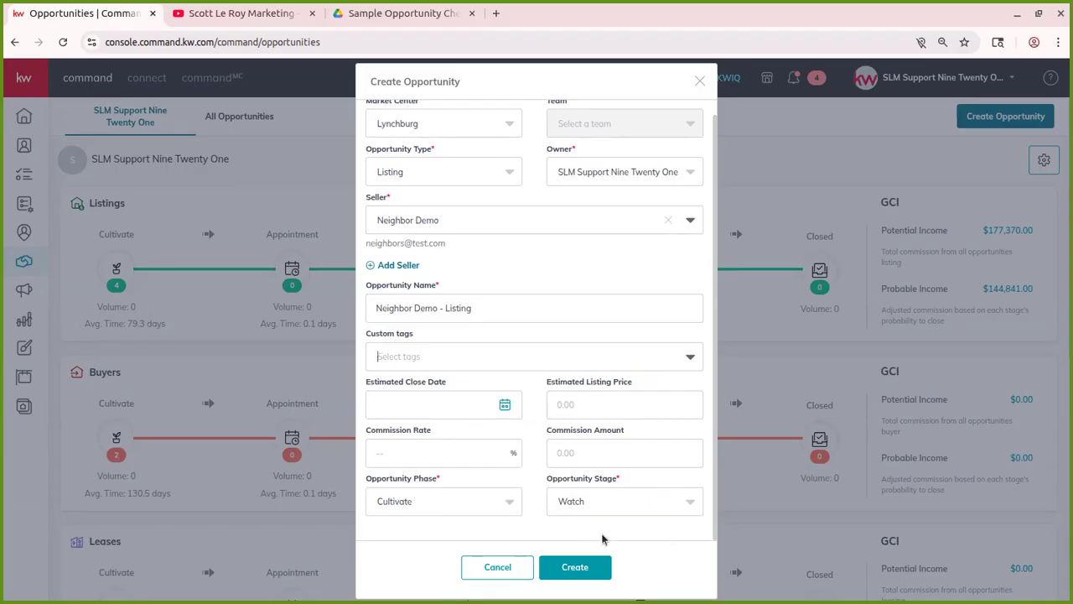
pyautogui.click(595, 575)
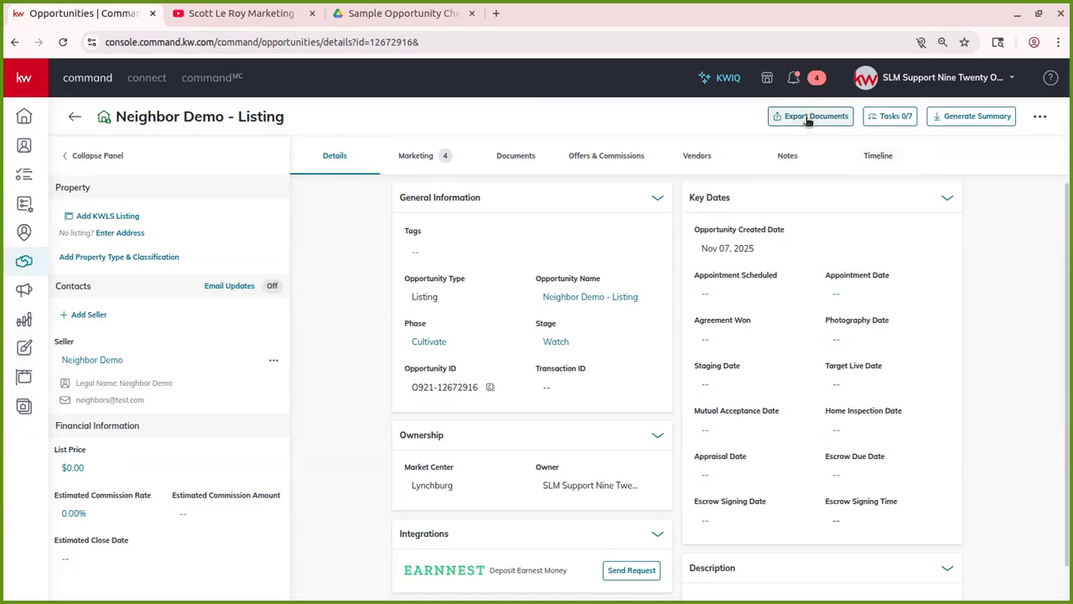
# View the new opportunity's Cultivate tasks, close them and check the additional actions available for the opportunity
pyautogui.click(891, 116)
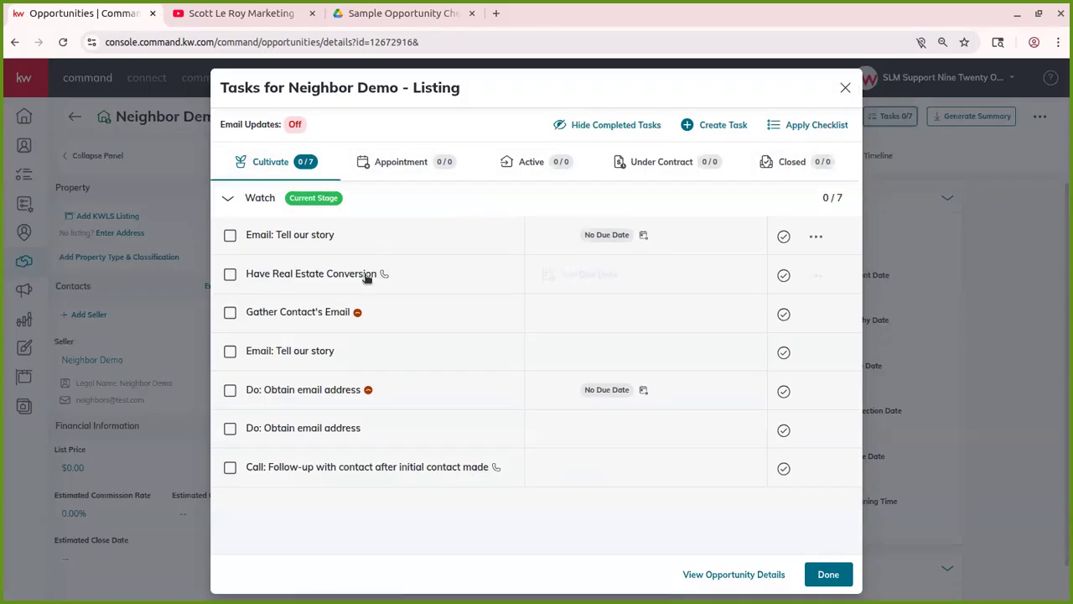
pyautogui.click(843, 89)
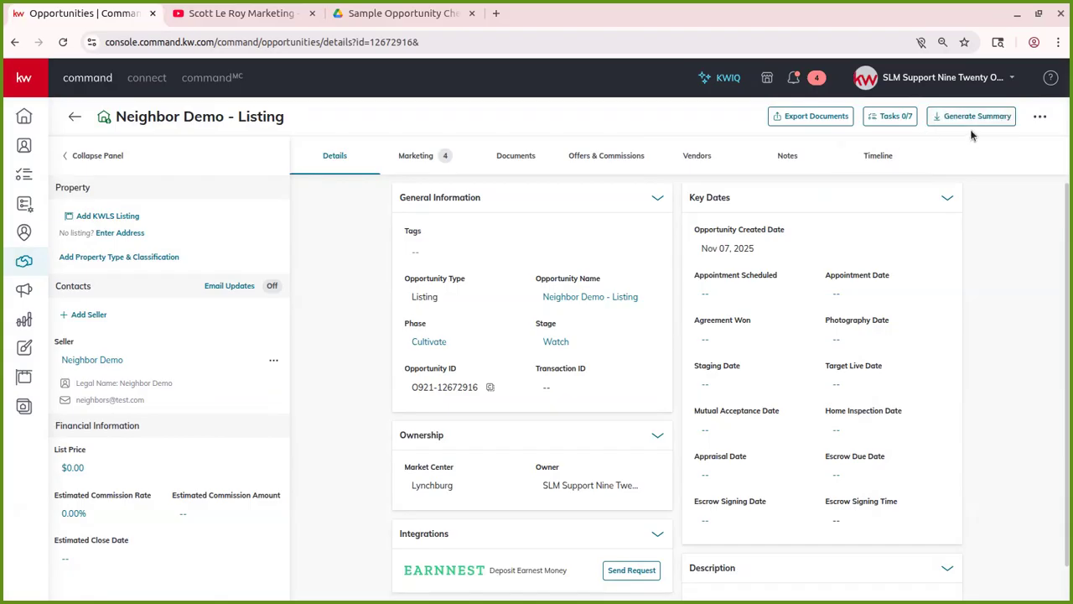
pyautogui.click(1040, 118)
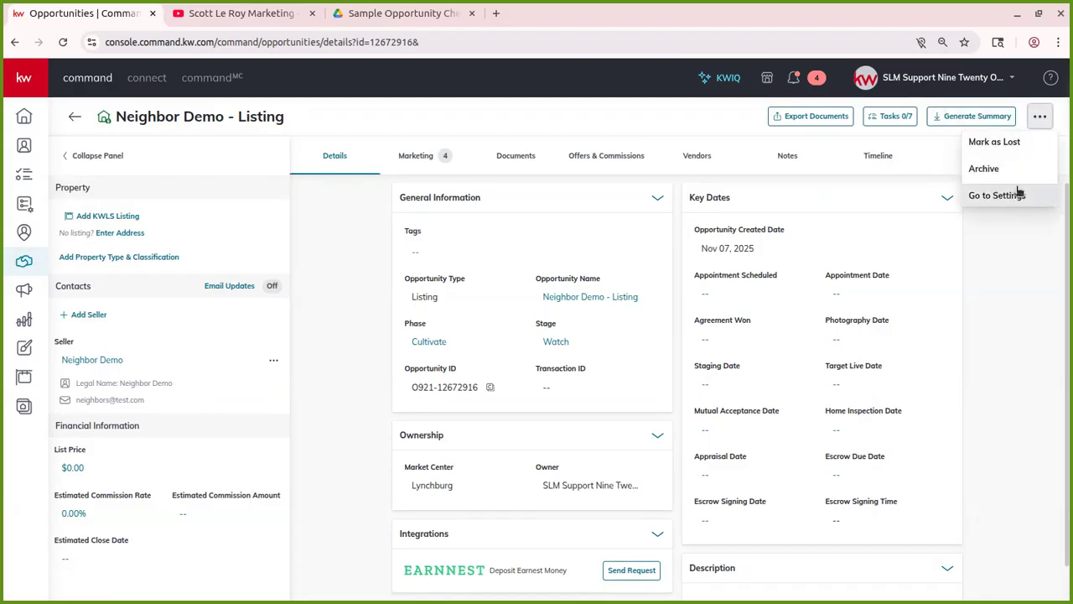
pyautogui.click(1043, 275)
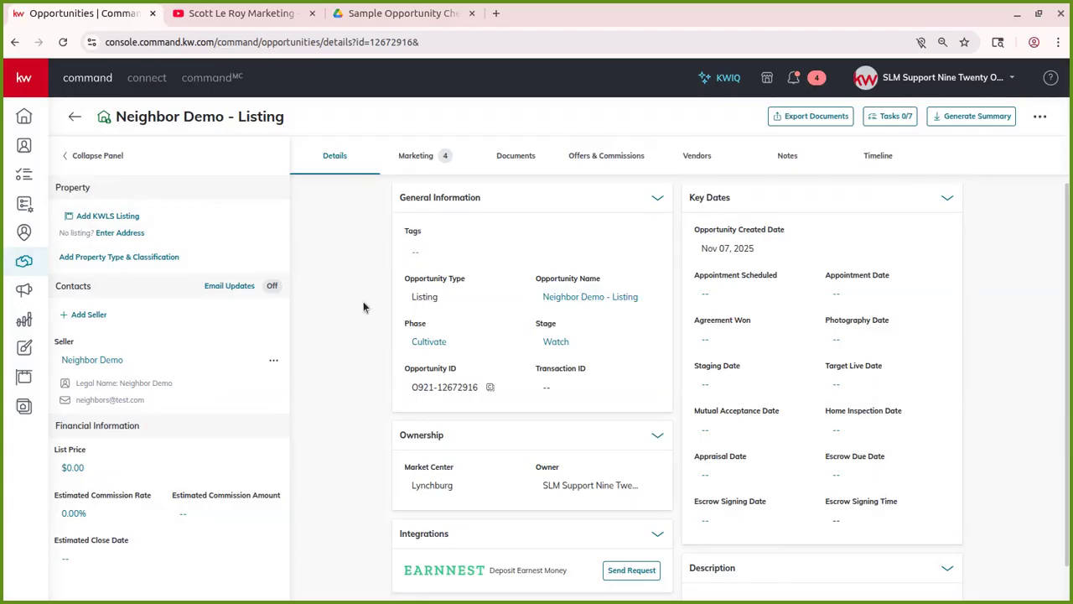
# Search KWLS from the opportunity's property section by MLS Number 355513, showing All Listings
pyautogui.scroll(-1, 316, 386)
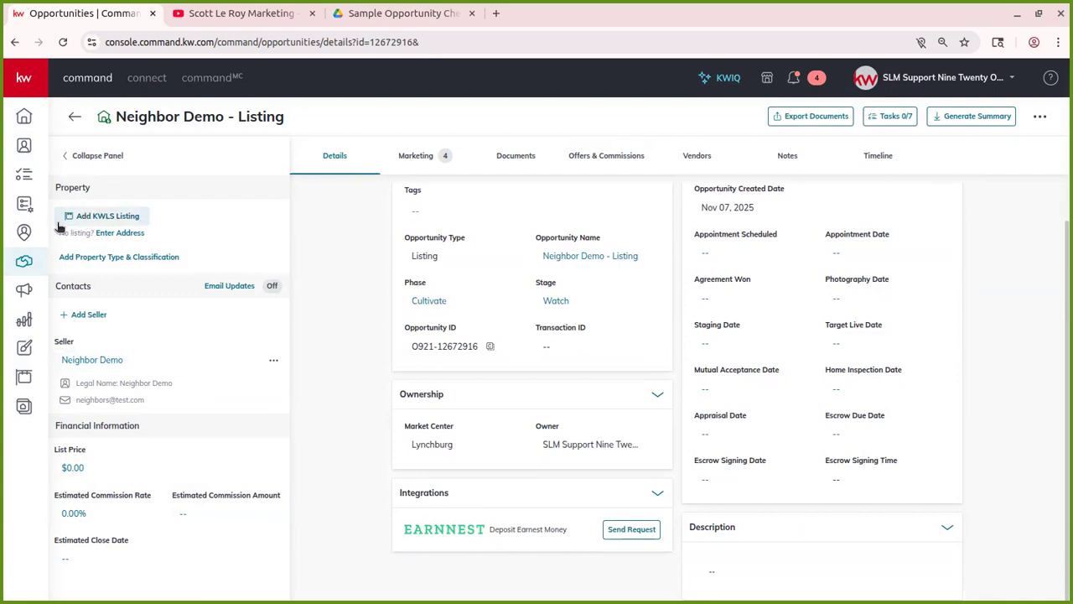
pyautogui.click(97, 220)
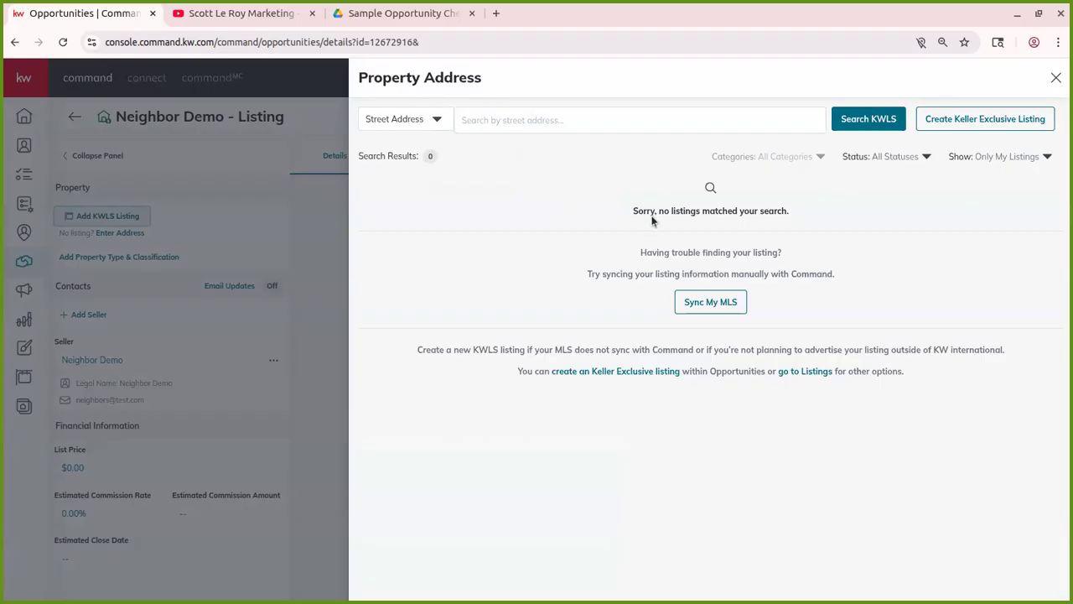
pyautogui.moveTo(634, 209); pyautogui.dragTo(867, 235)
pyautogui.click(867, 235)
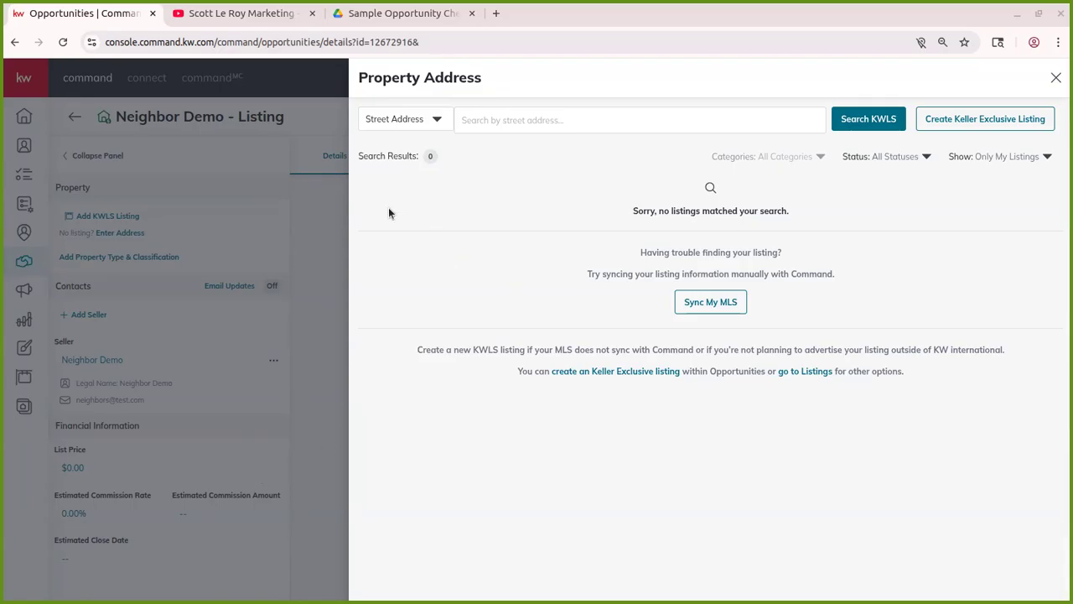
pyautogui.click(403, 126)
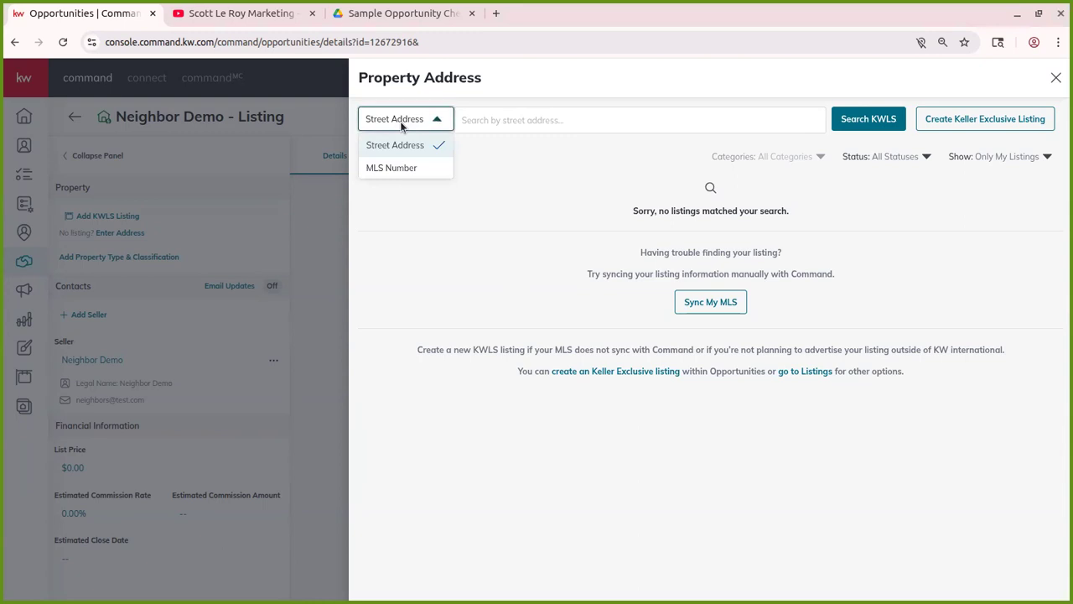
pyautogui.click(392, 169)
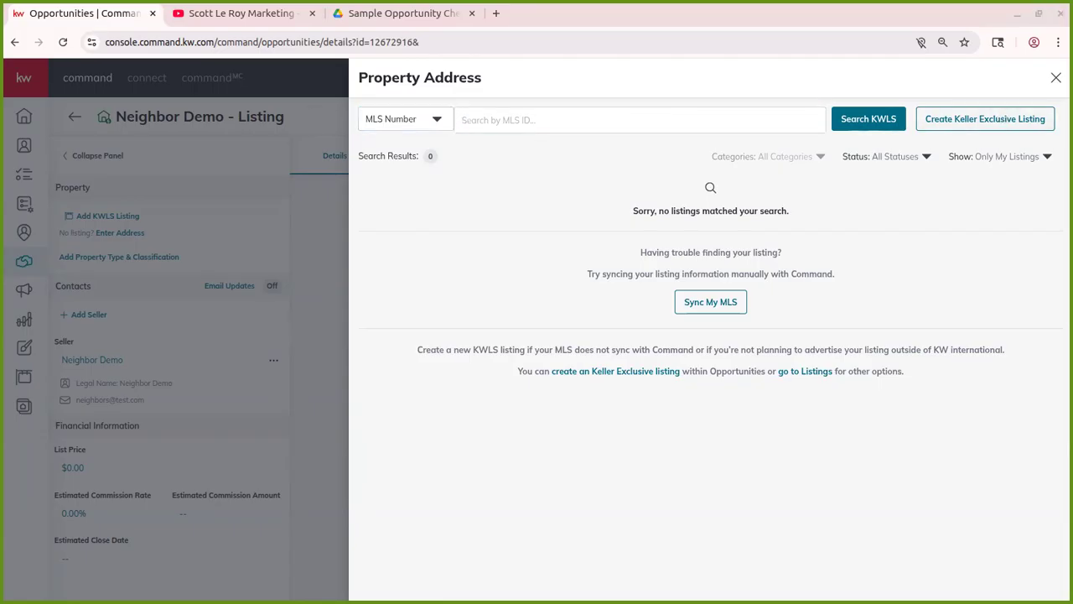
pyautogui.click(599, 120)
pyautogui.write('355513')
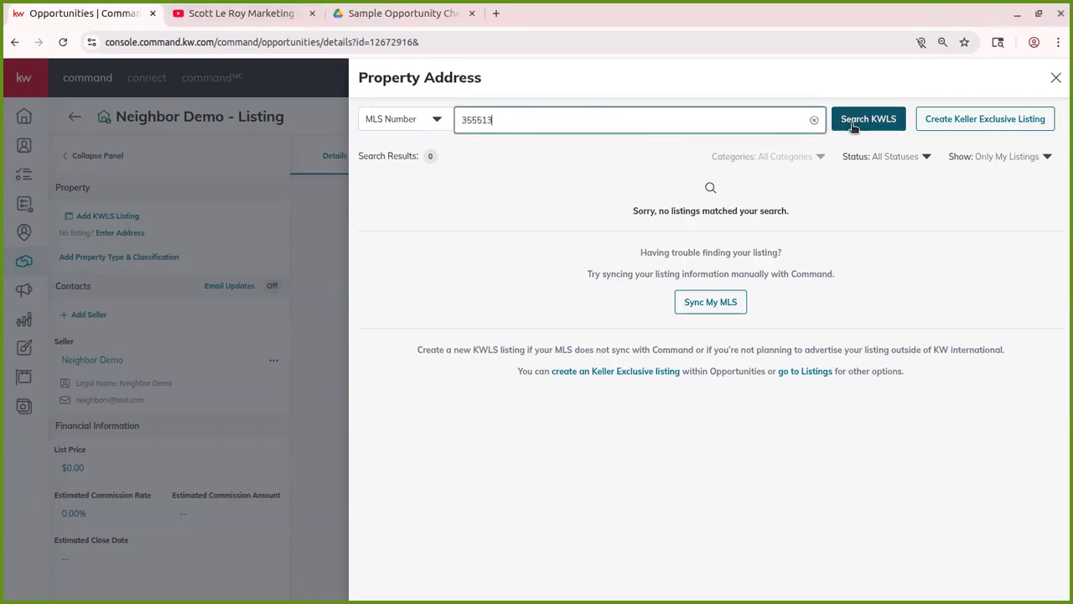
pyautogui.click(997, 165)
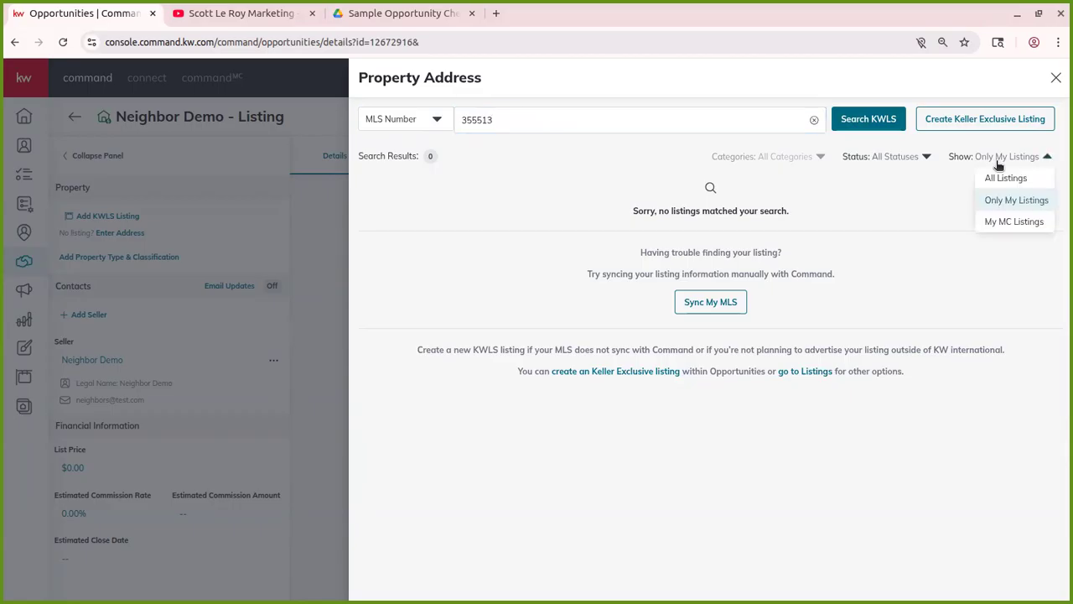
pyautogui.click(1011, 177)
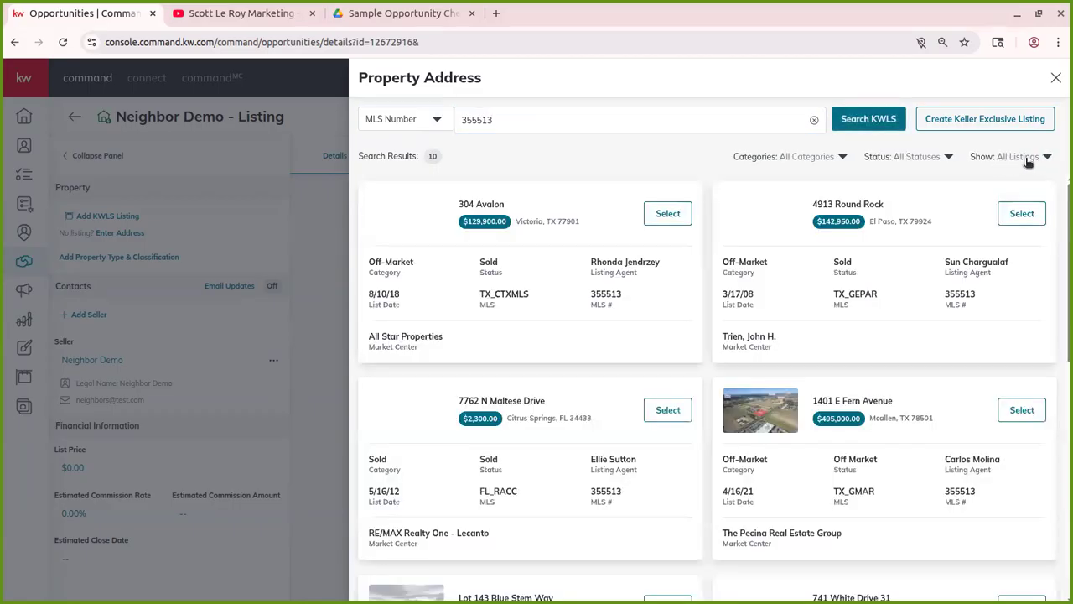
pyautogui.click(870, 120)
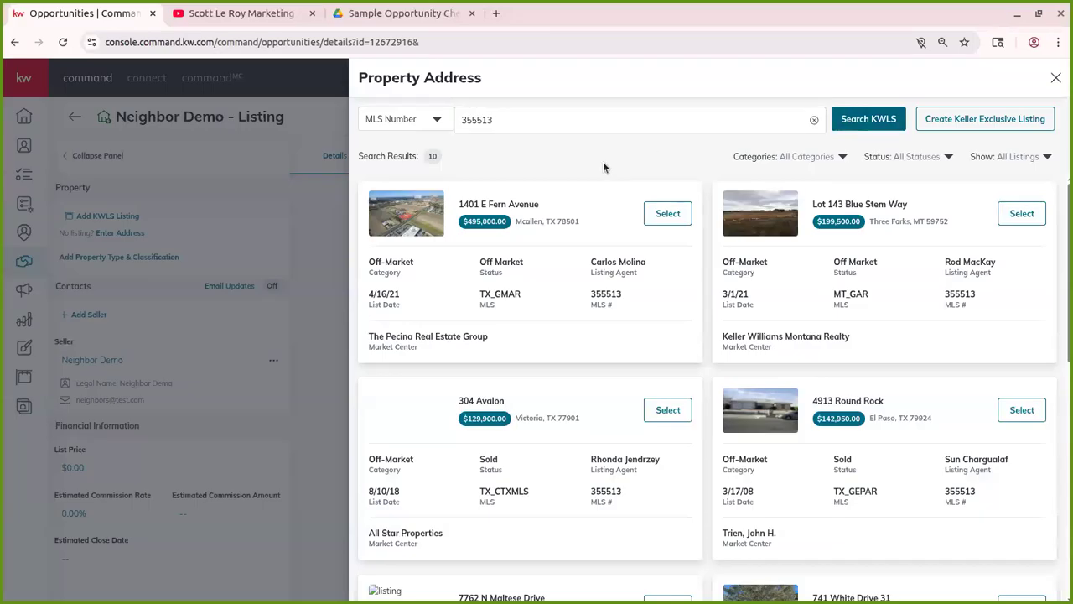
# Attach the active Altavista, VA listing priced at $674,900 to the opportunity and check the selected property
pyautogui.scroll(-5, 665, 372)
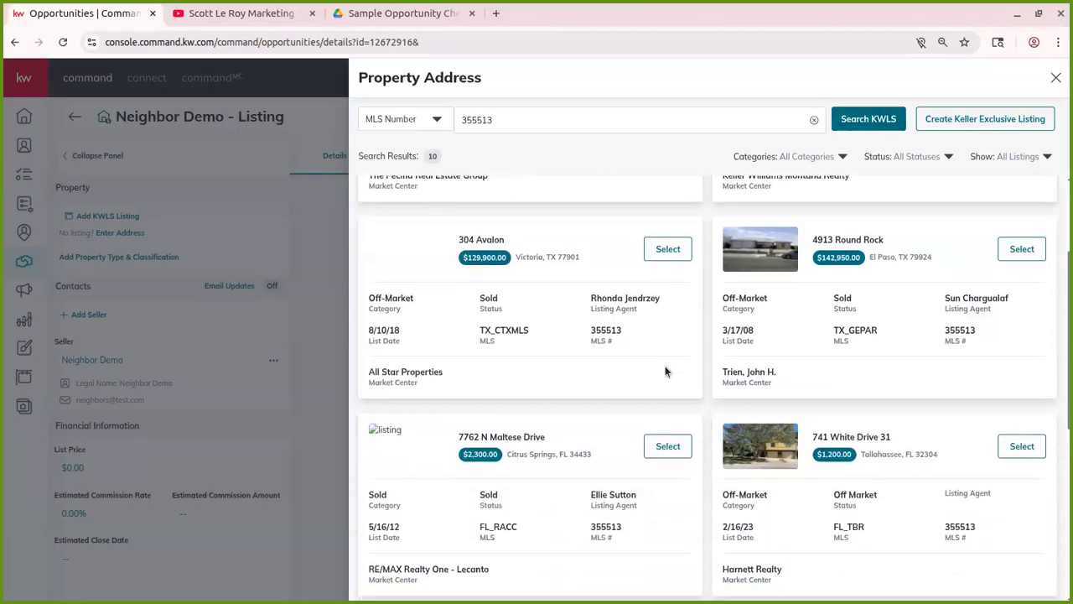
pyautogui.scroll(-1, 629, 406)
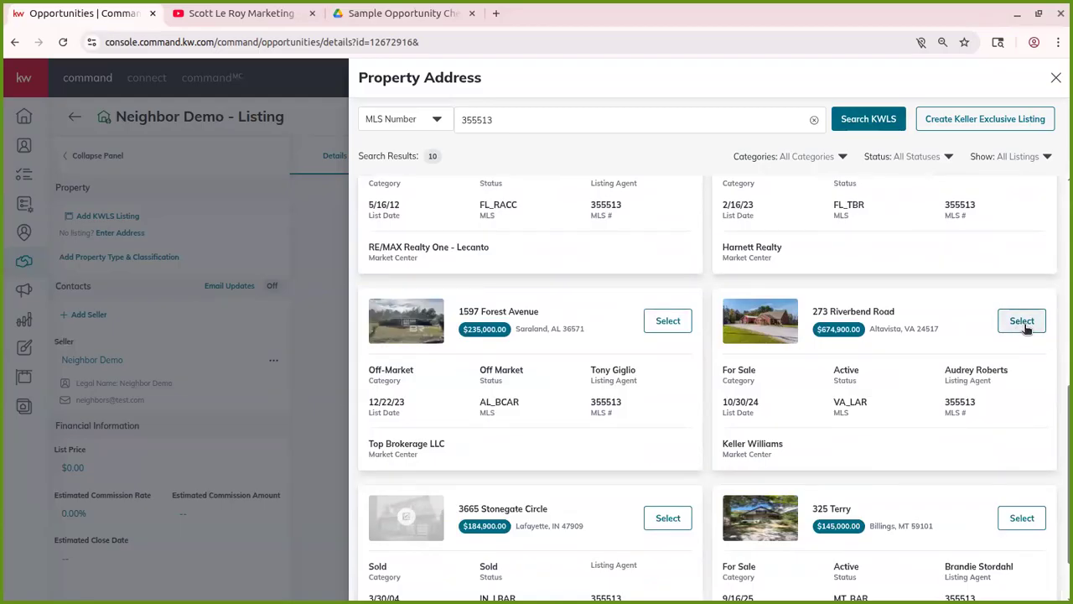
pyautogui.click(1022, 321)
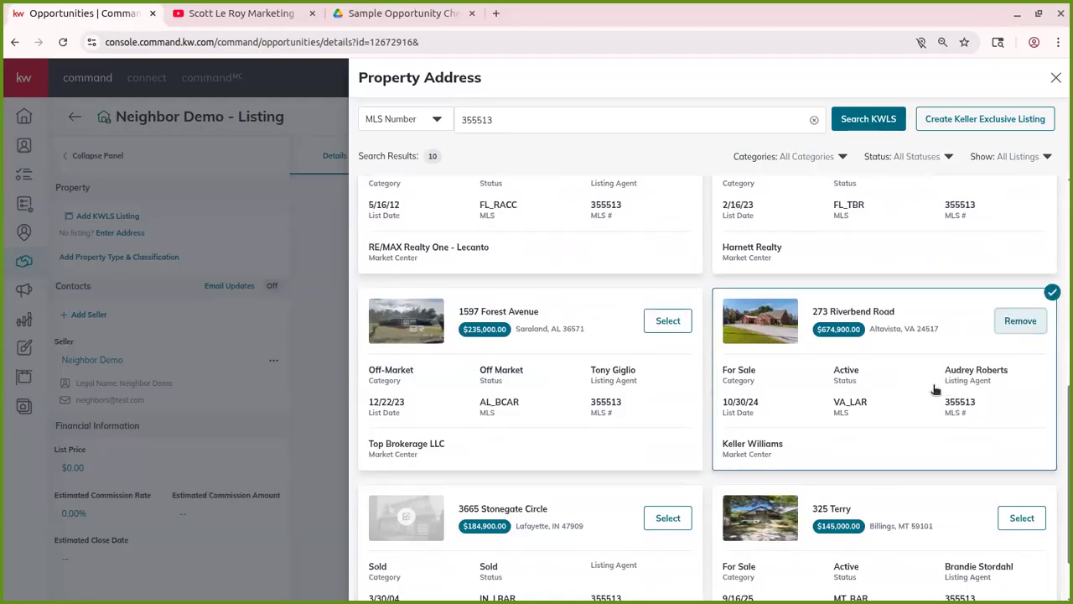
pyautogui.click(1056, 77)
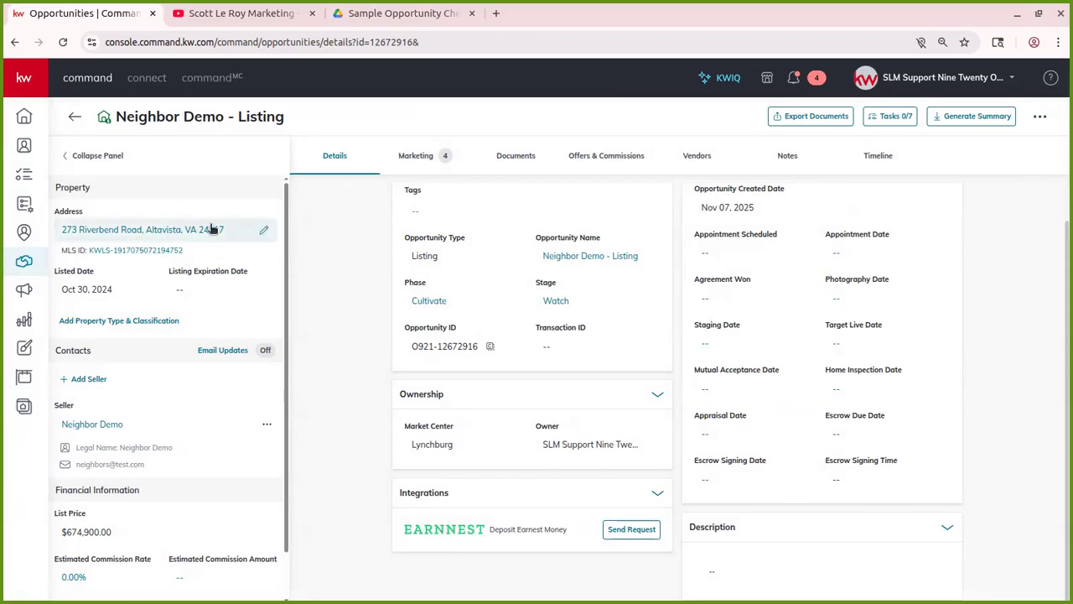
pyautogui.click(265, 233)
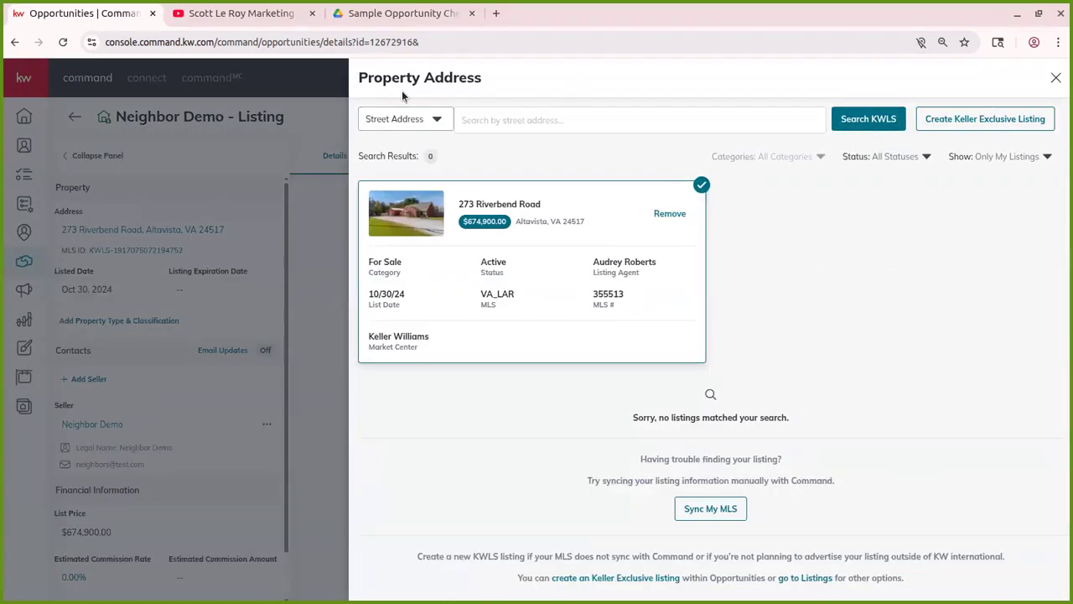
pyautogui.click(1055, 78)
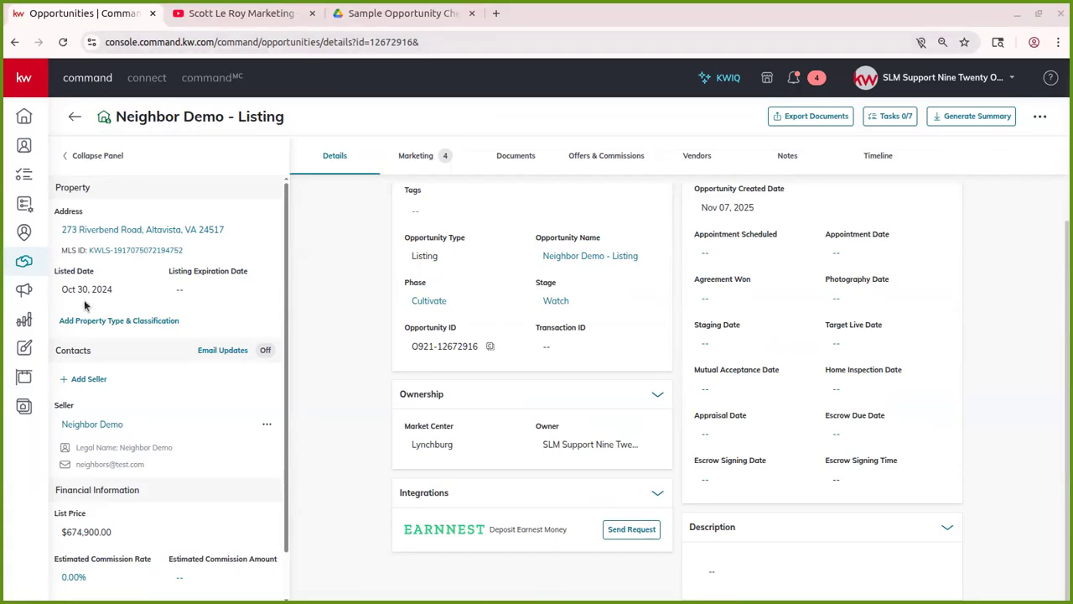
# Set the property type to Residential with the Resale classification and save it
pyautogui.click(145, 328)
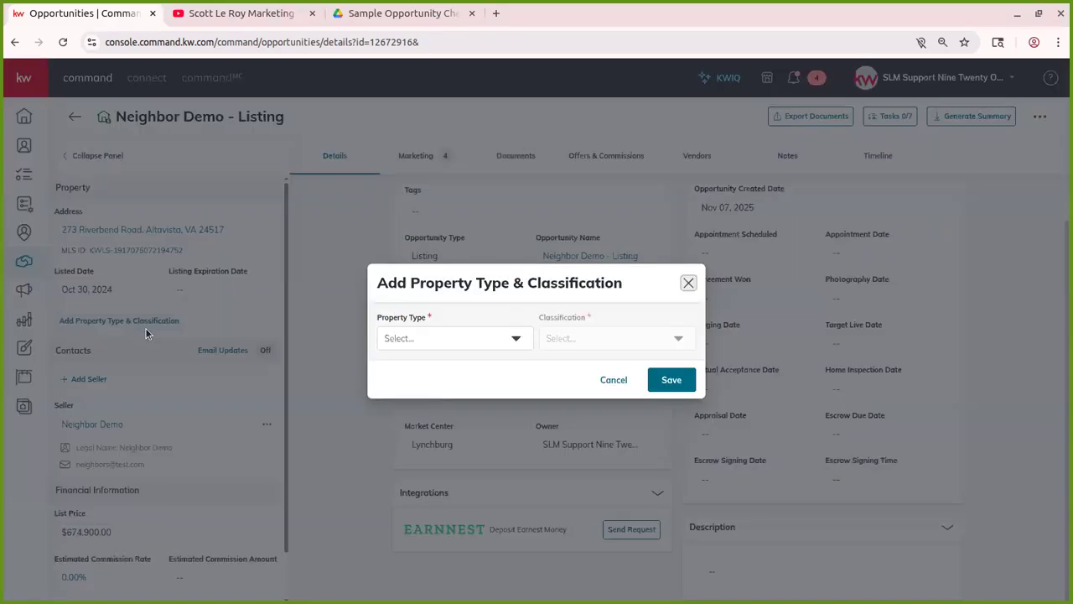
pyautogui.click(429, 344)
pyautogui.click(429, 366)
pyautogui.click(544, 338)
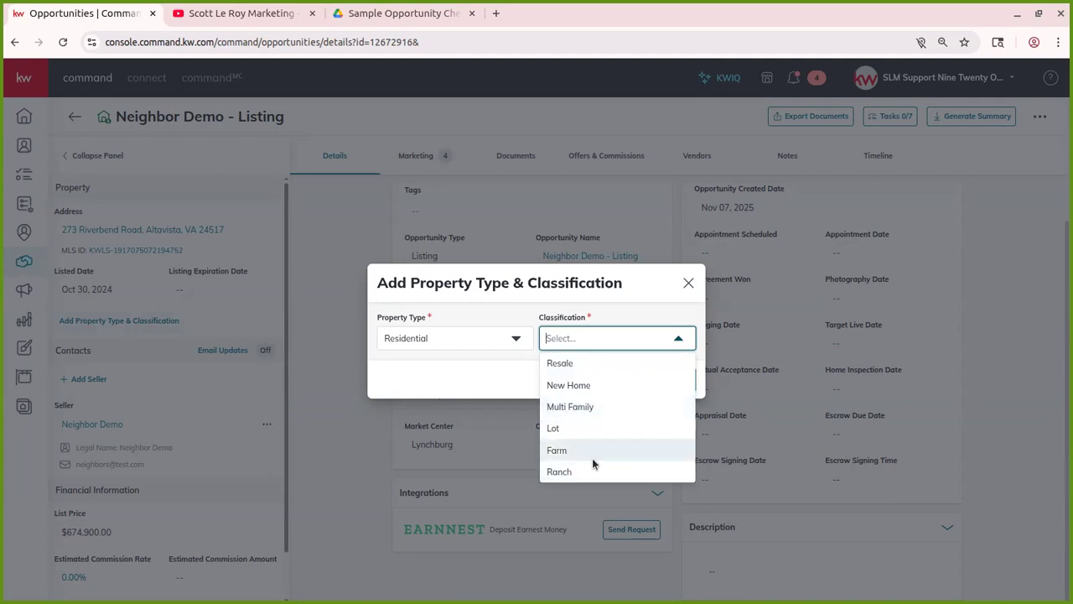
pyautogui.click(576, 365)
pyautogui.click(671, 379)
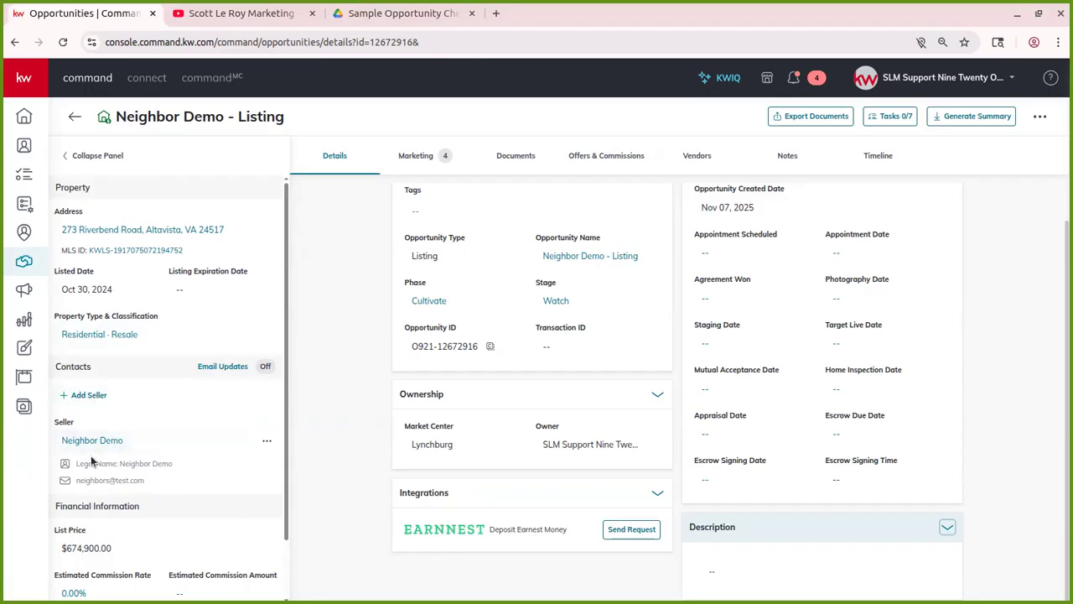
# Check how to add another seller, discard the empty seller entry and view the actions available for the existing seller
pyautogui.click(88, 395)
pyautogui.click(132, 522)
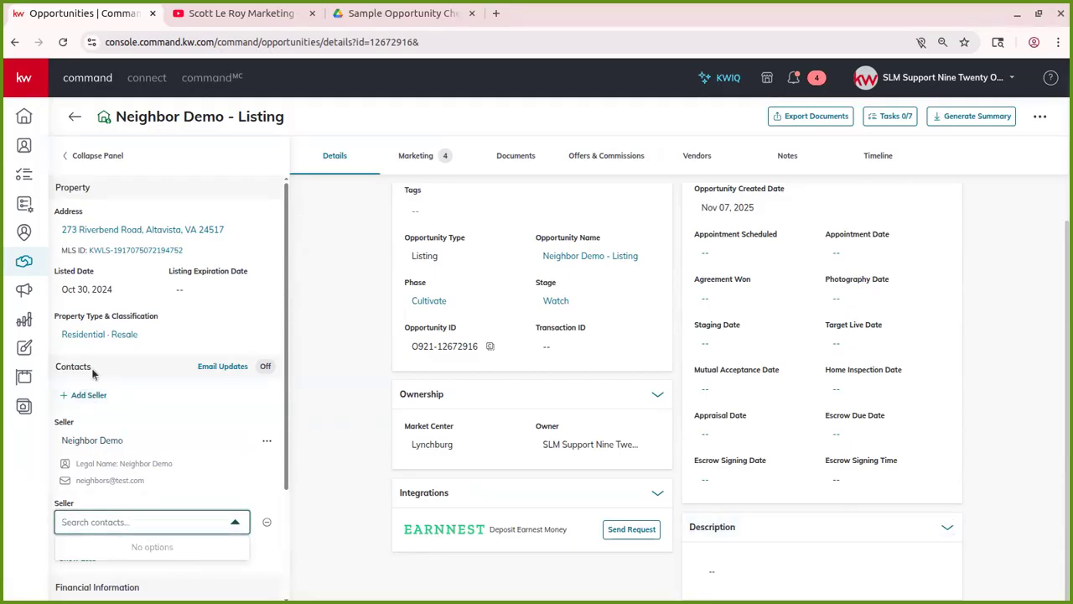
pyautogui.click(267, 521)
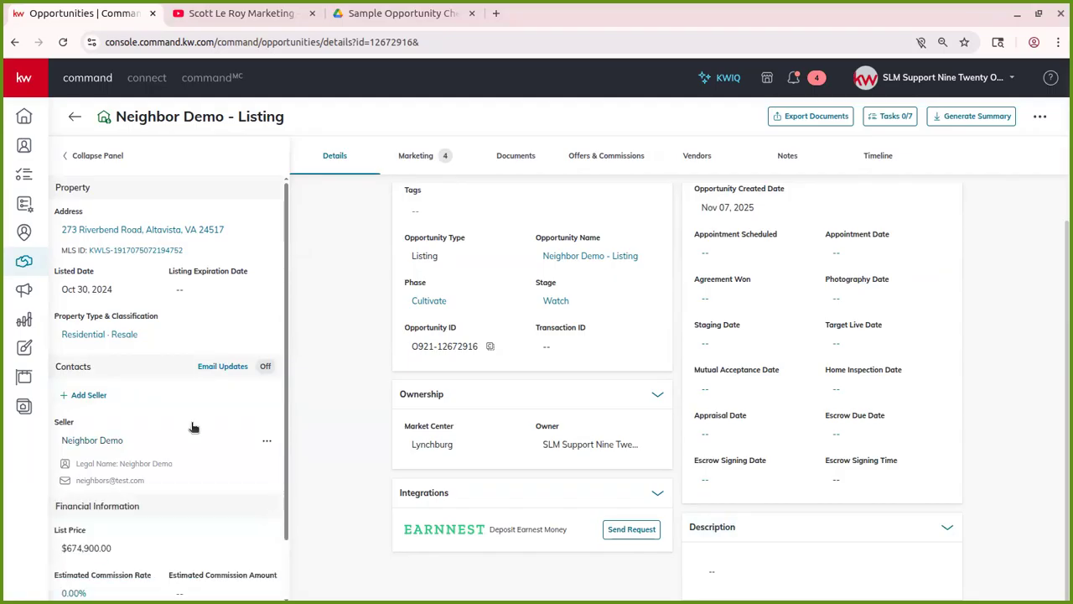
pyautogui.click(266, 442)
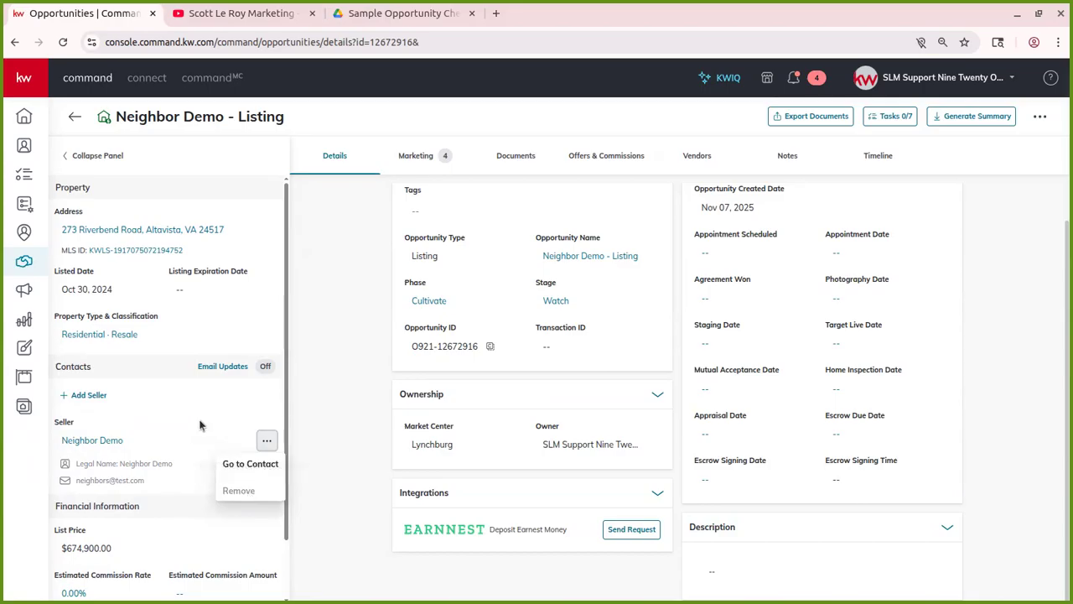
pyautogui.click(150, 464)
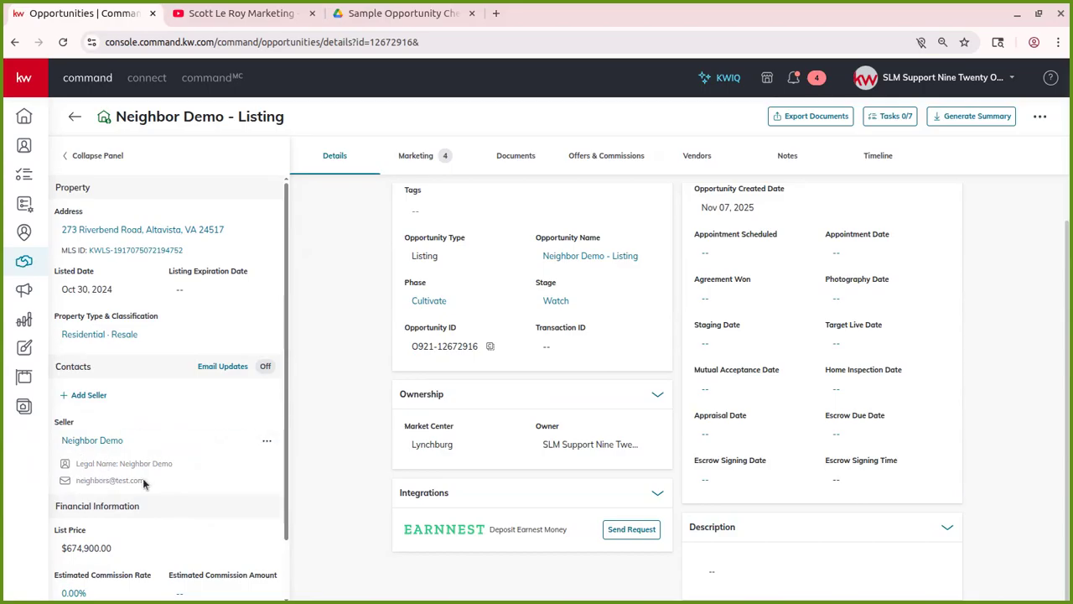
# Set the estimated commission rate to 7% in the financial information
pyautogui.scroll(-1, 172, 447)
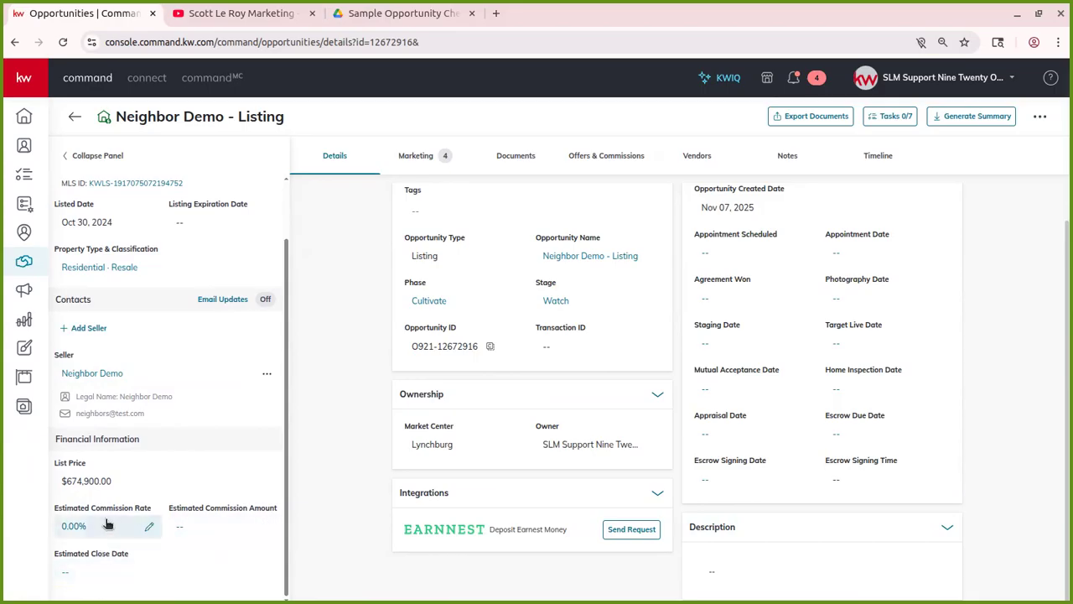
pyautogui.click(150, 524)
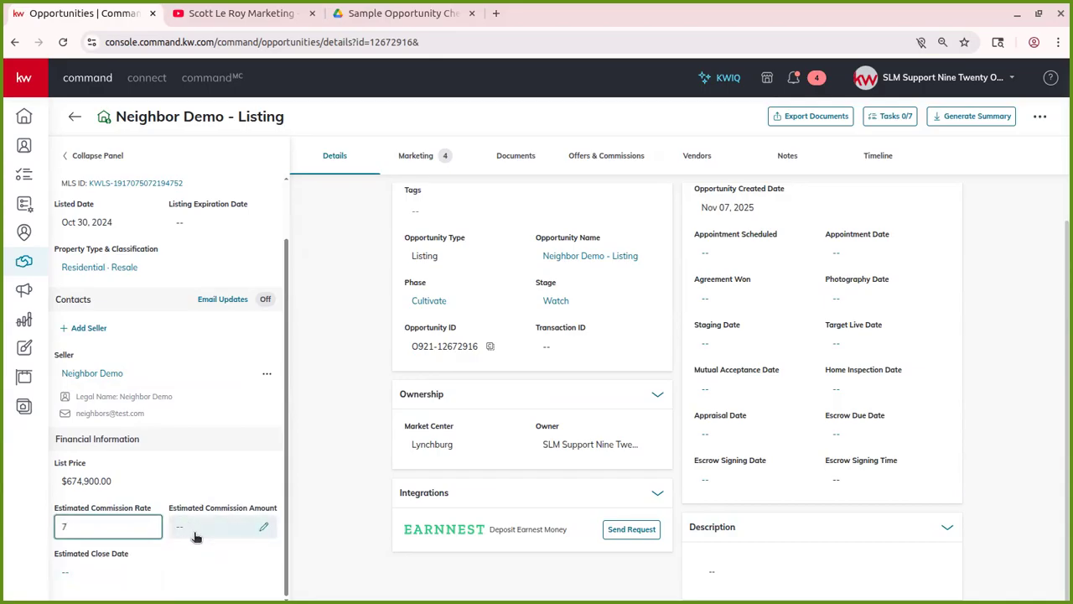
pyautogui.click(198, 476)
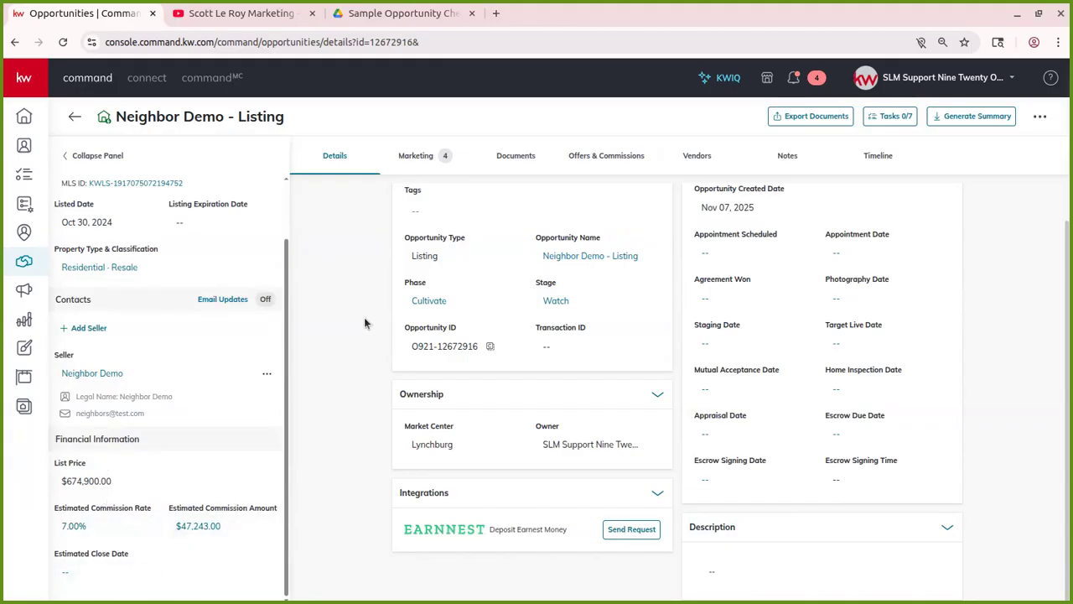
# Add the Military tag to the opportunity's general information
pyautogui.scroll(1, 362, 318)
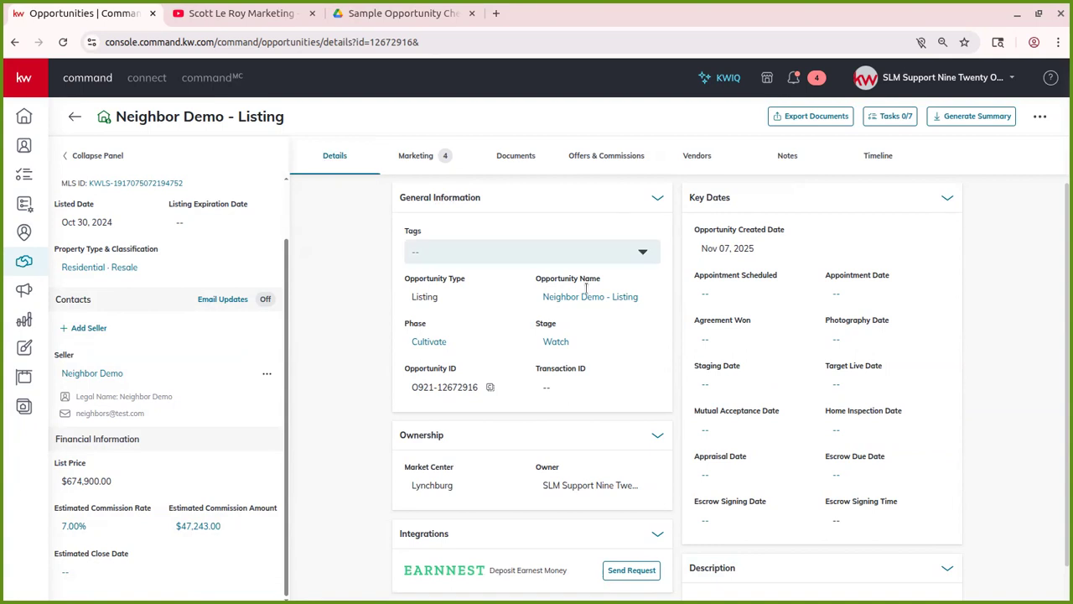
pyautogui.click(430, 249)
pyautogui.click(459, 282)
pyautogui.click(356, 281)
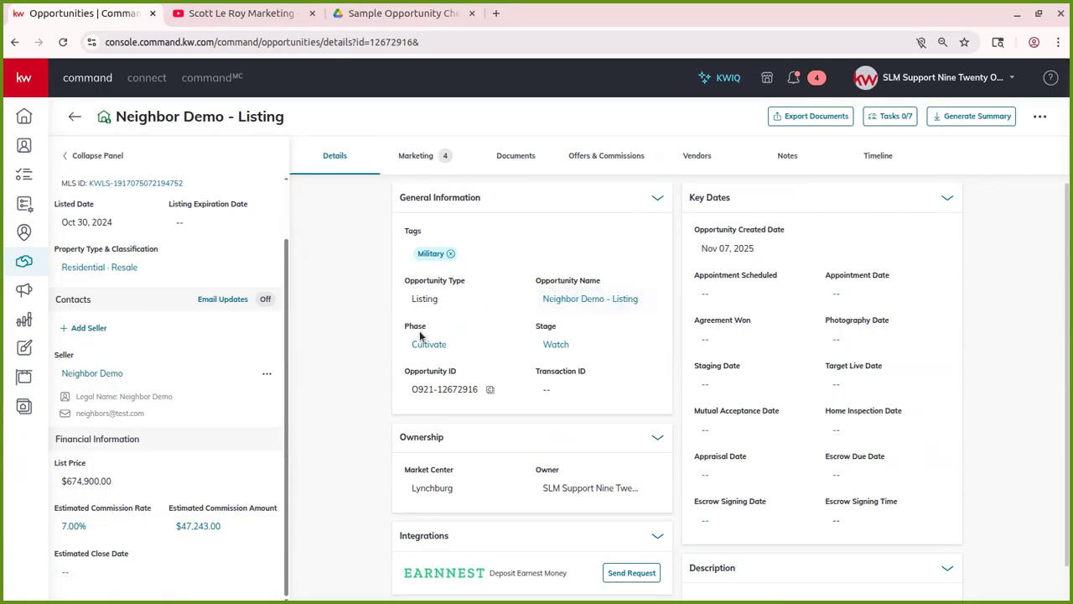
# Check the phases available for the opportunity and review its ownership and integrations sections
pyautogui.click(470, 344)
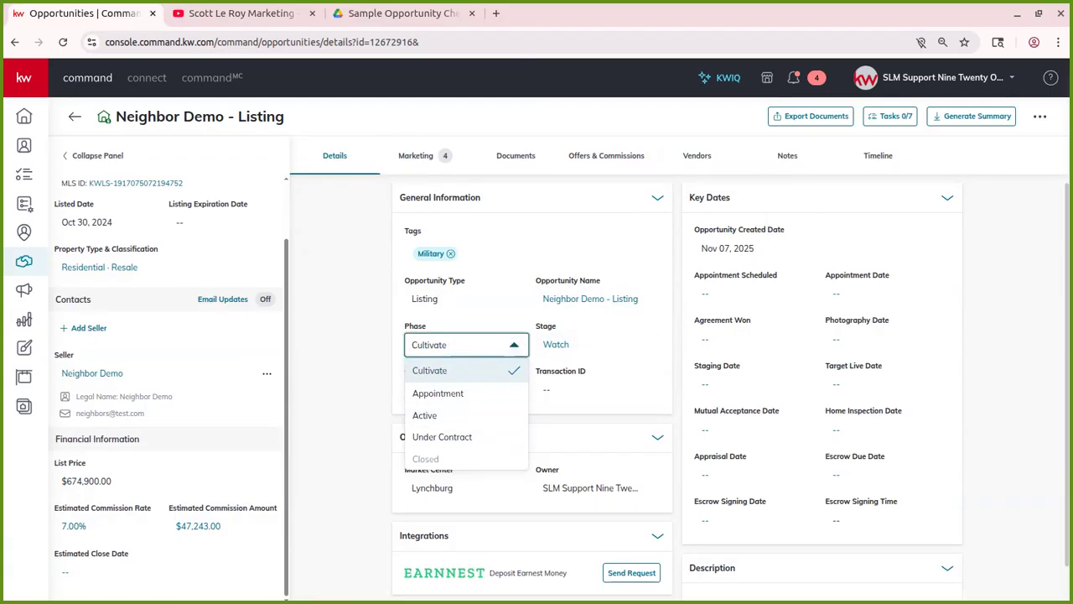
pyautogui.click(394, 325)
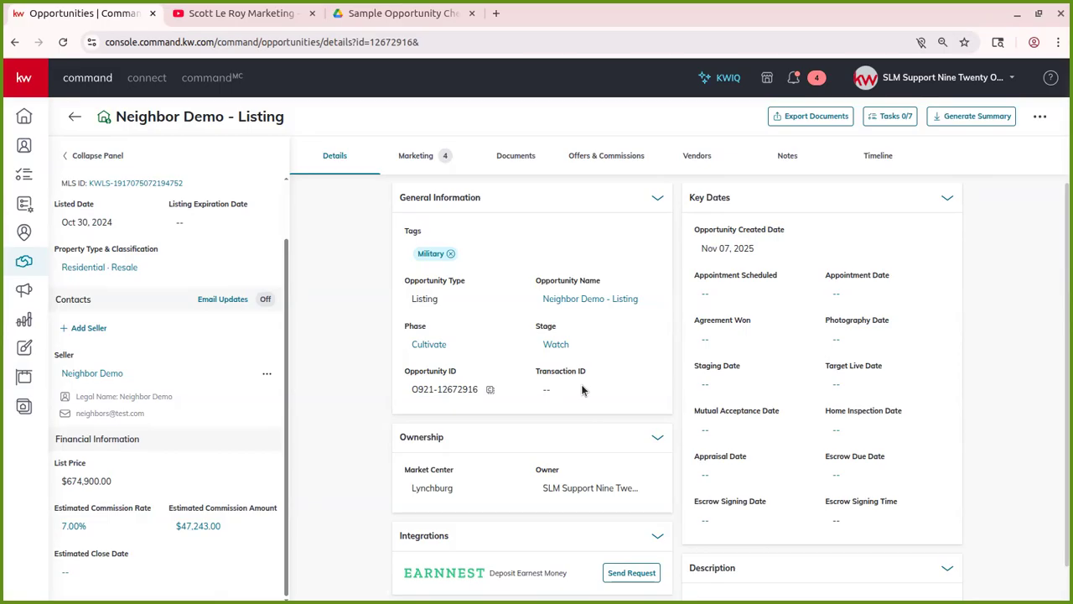
pyautogui.scroll(-1, 587, 388)
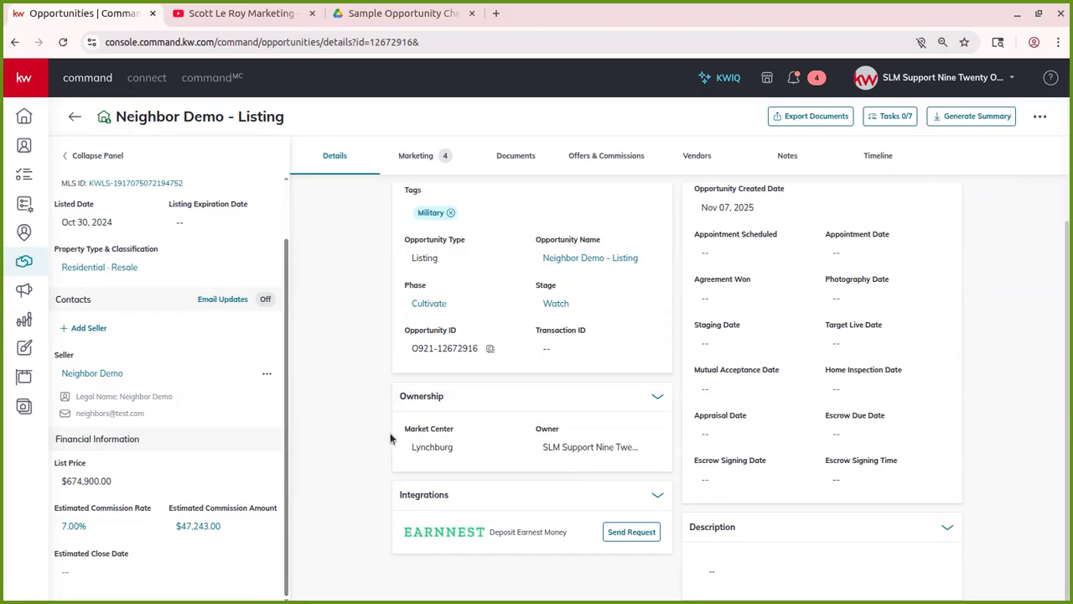
pyautogui.scroll(1, 530, 361)
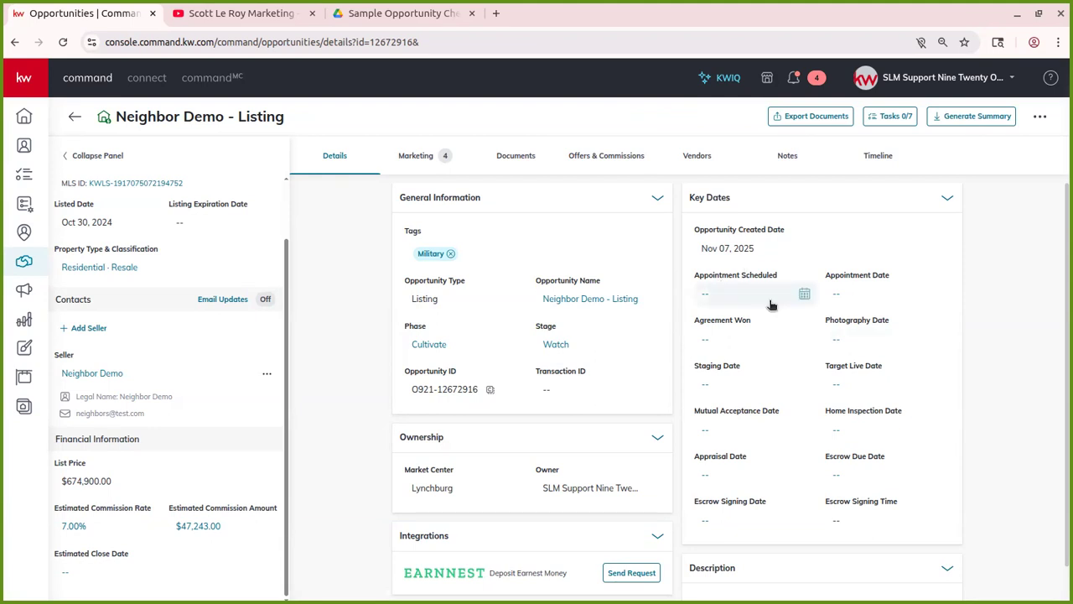
# Set the Photography Date to Nov 10, 2025 and the Staging Date to Nov 07, 2025 in the key dates
pyautogui.click(841, 344)
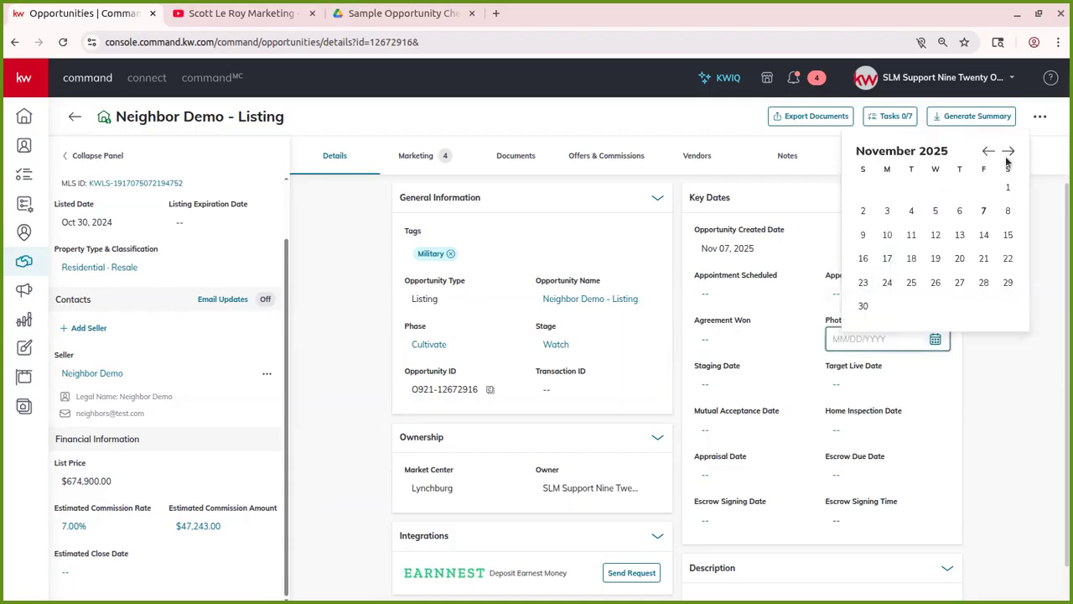
pyautogui.click(889, 236)
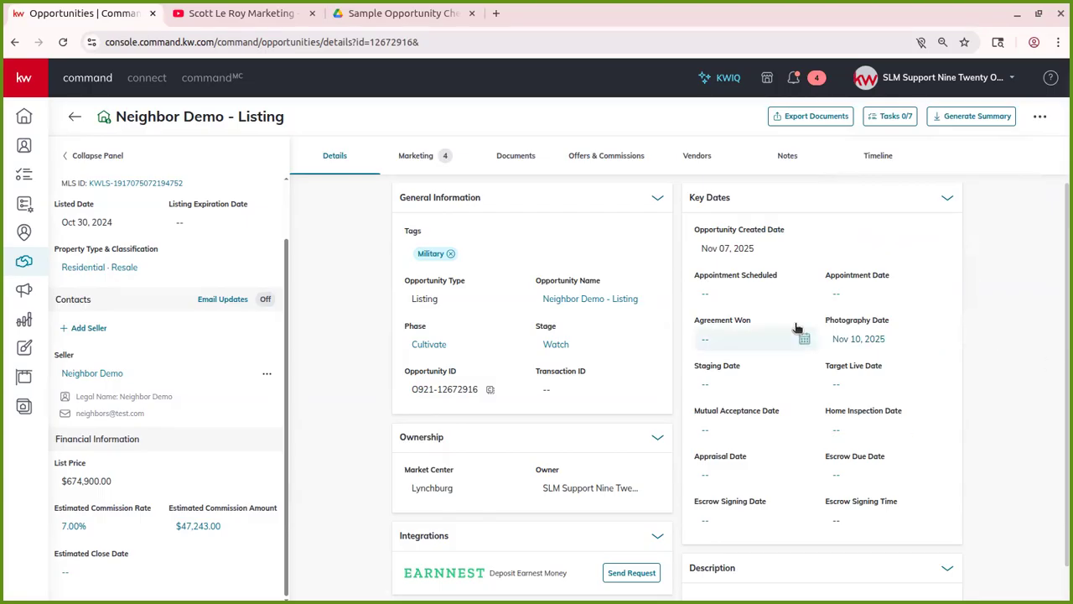
pyautogui.click(728, 386)
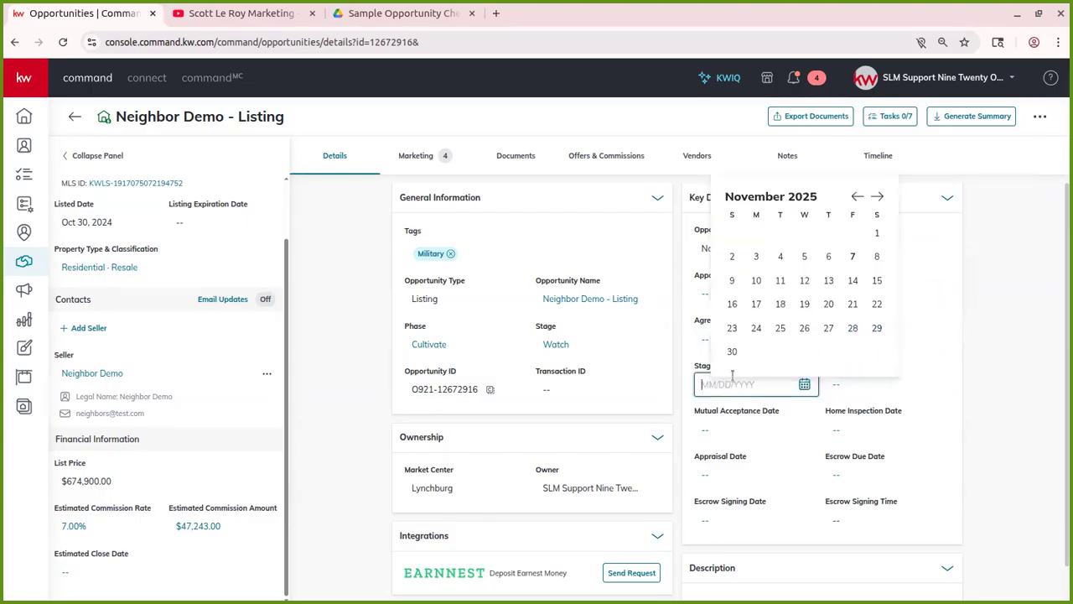
pyautogui.click(859, 259)
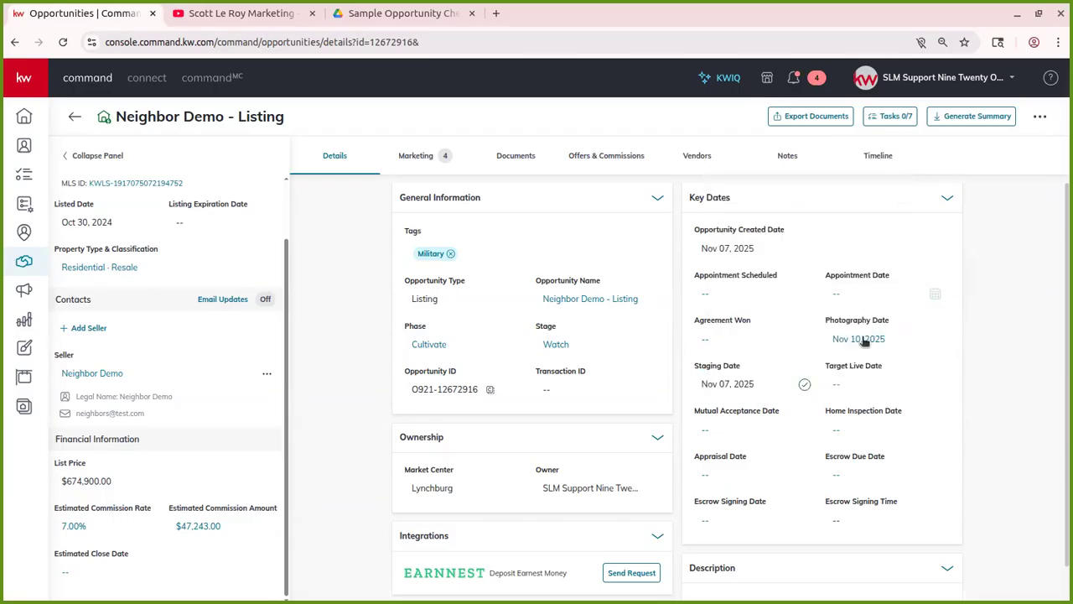
# Review the opportunity's recommended marketing designs and its document checklist, status and custom folder options
pyautogui.scroll(-1, 997, 402)
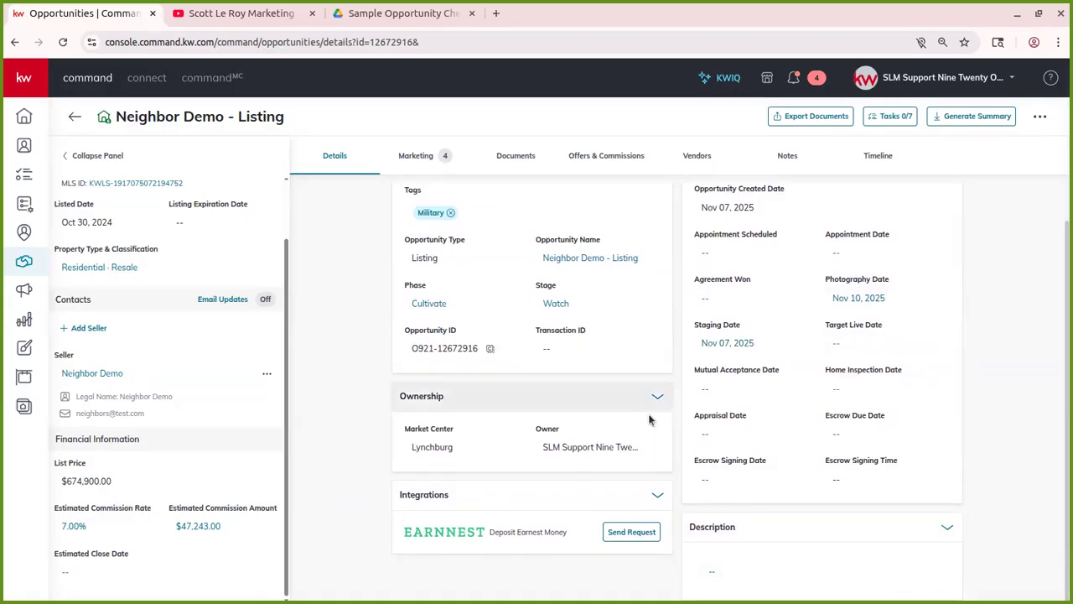
pyautogui.scroll(1, 645, 312)
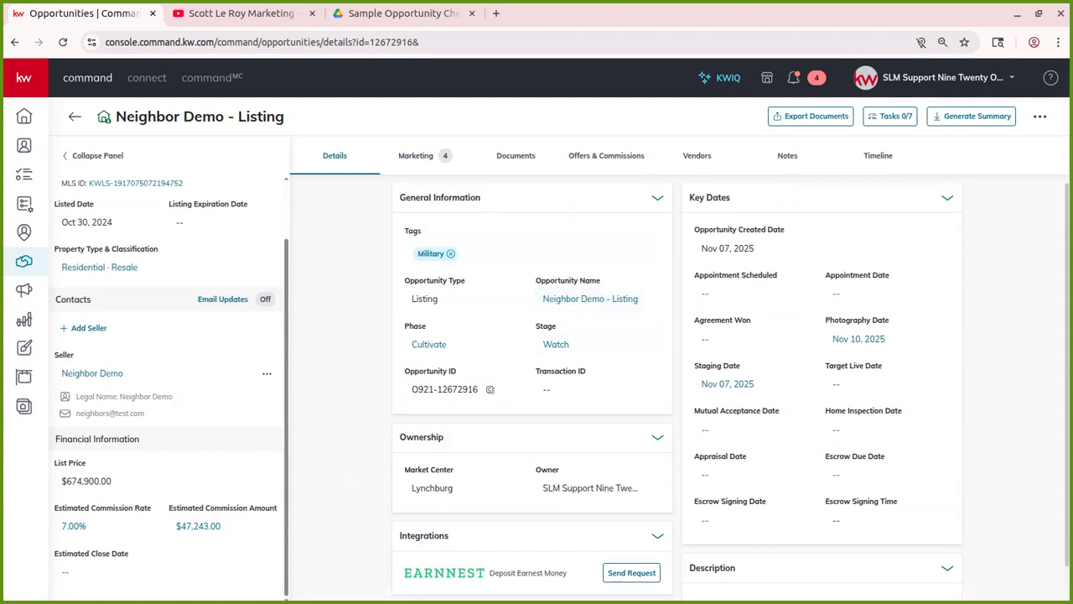
pyautogui.click(428, 158)
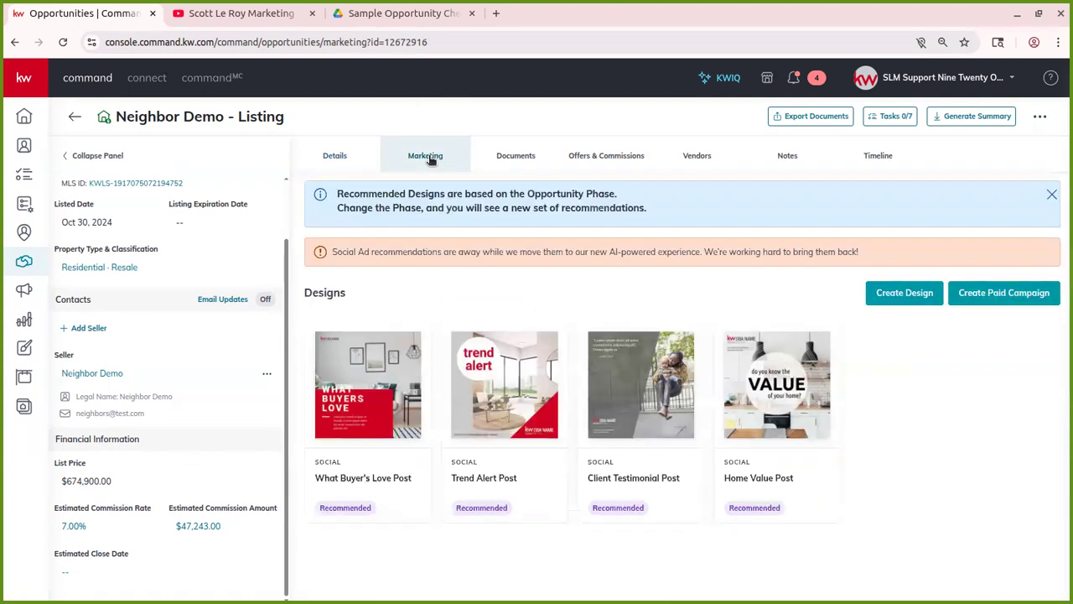
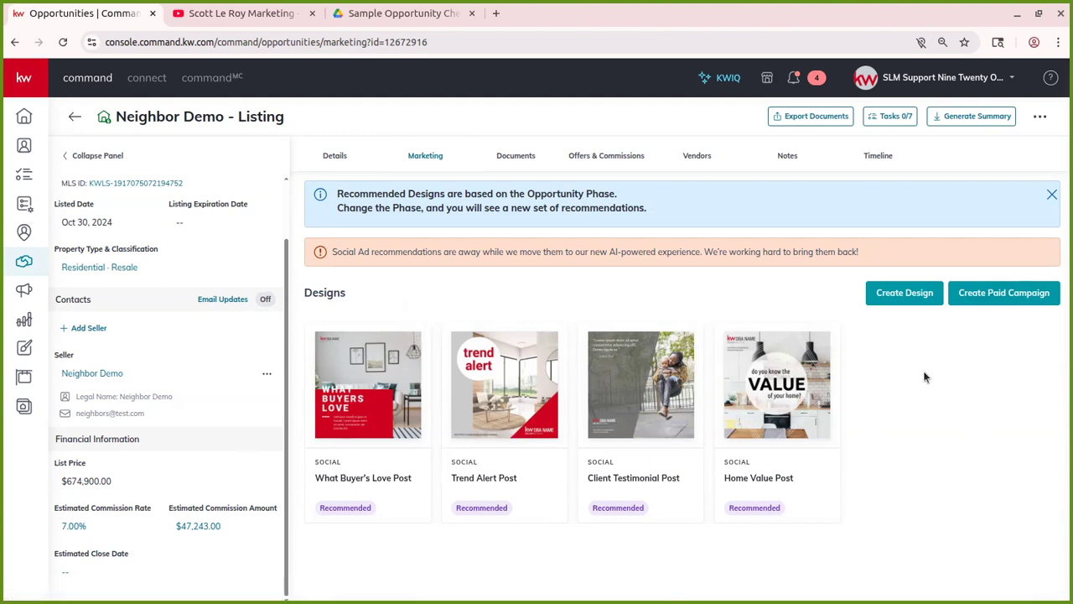
pyautogui.click(514, 156)
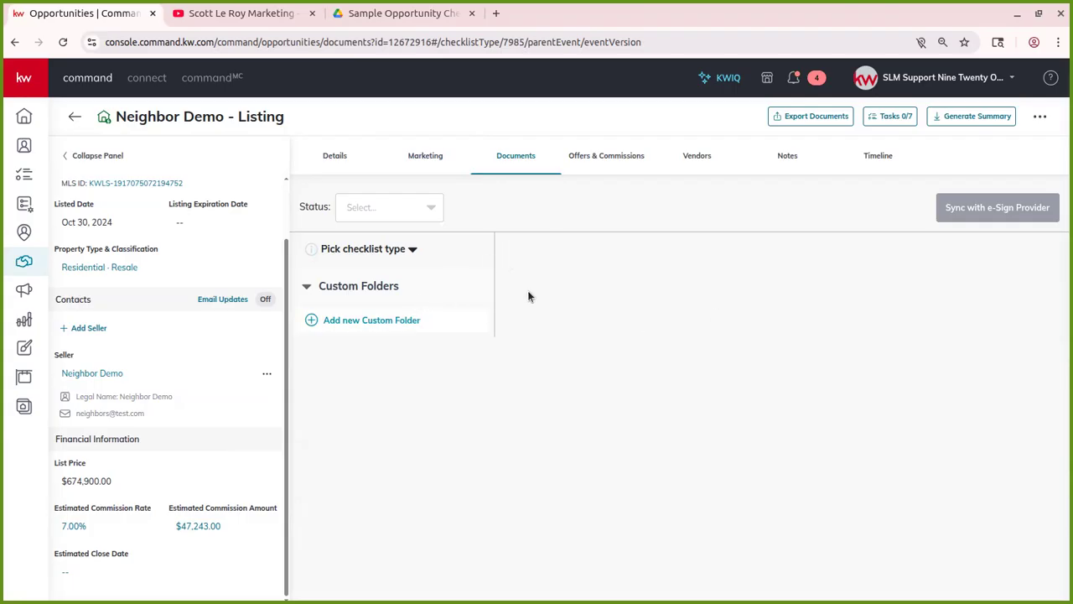
pyautogui.click(438, 212)
pyautogui.click(749, 305)
# Examine the opportunity's offers, the vendor types that can be assigned and the notes section
pyautogui.click(600, 167)
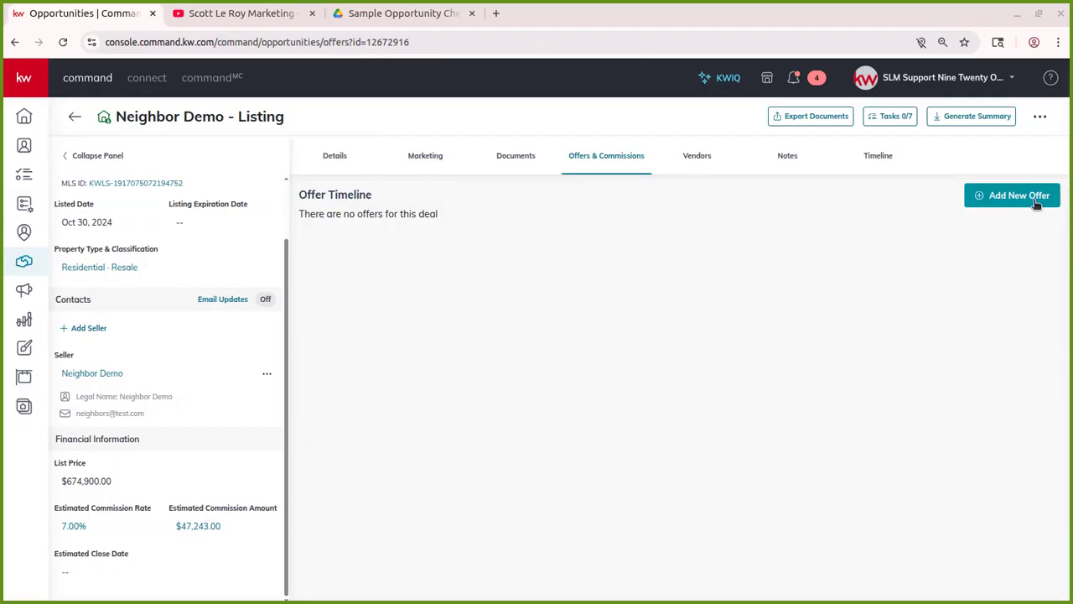
pyautogui.click(691, 166)
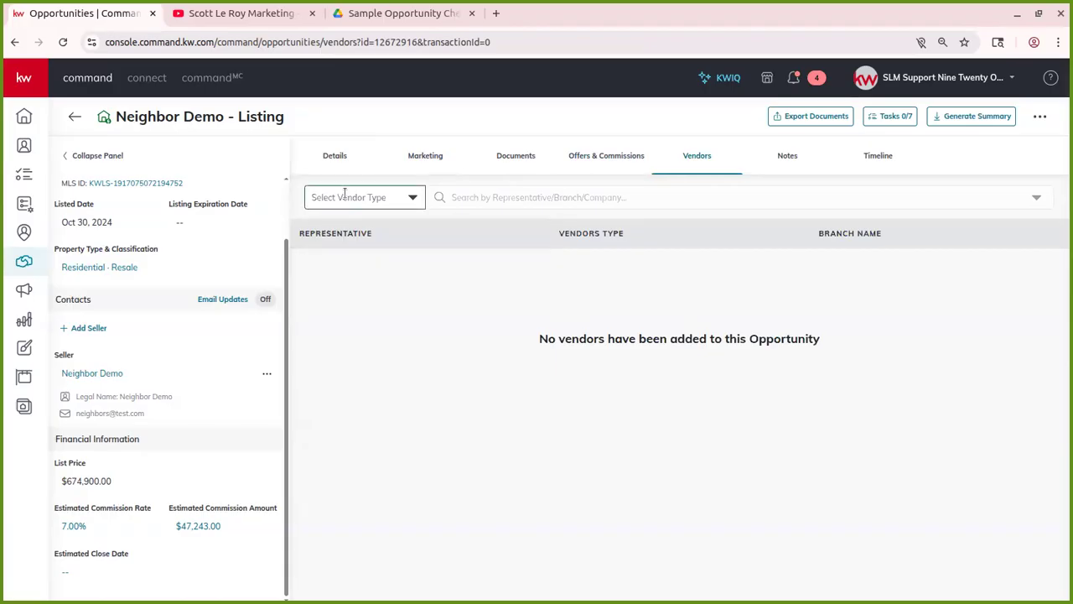
pyautogui.click(374, 197)
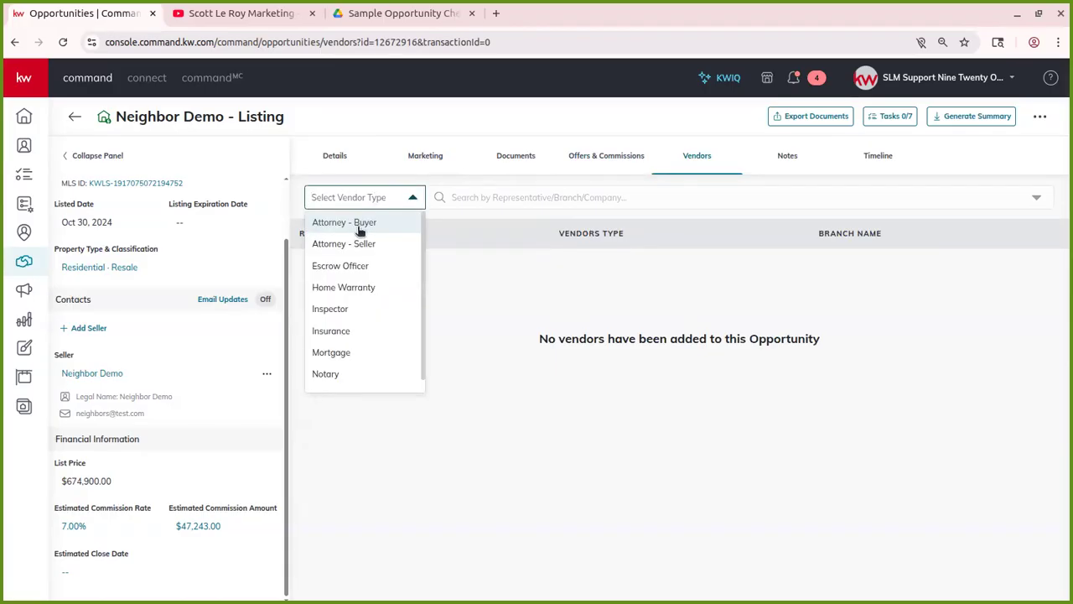
pyautogui.scroll(-1, 374, 307)
pyautogui.scroll(1, 374, 307)
pyautogui.click(811, 353)
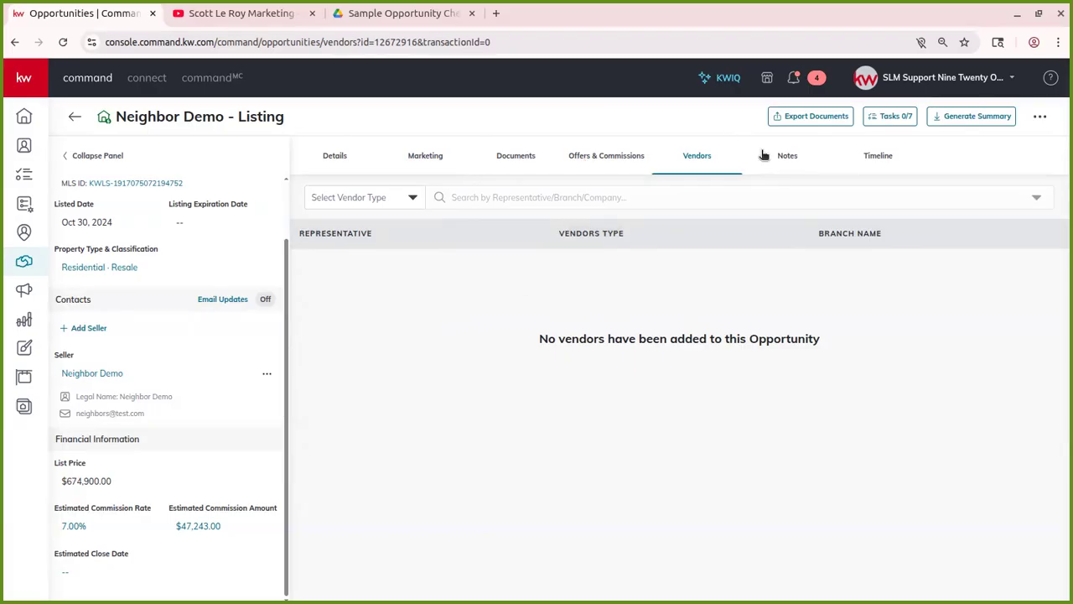
pyautogui.click(788, 161)
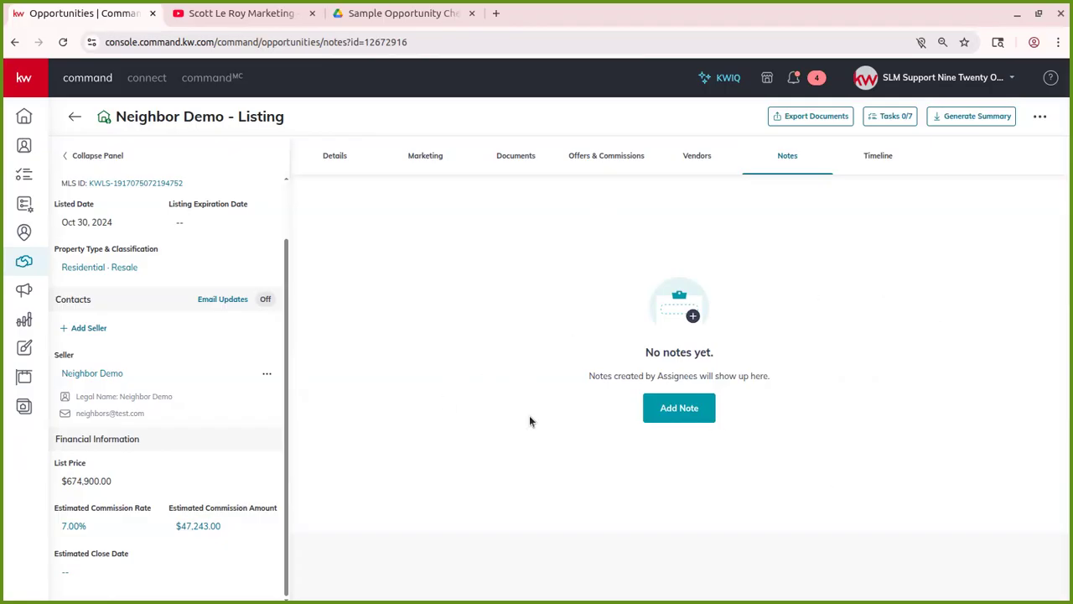
# Open the opportunity's timeline and set its date range filter to All
pyautogui.click(873, 157)
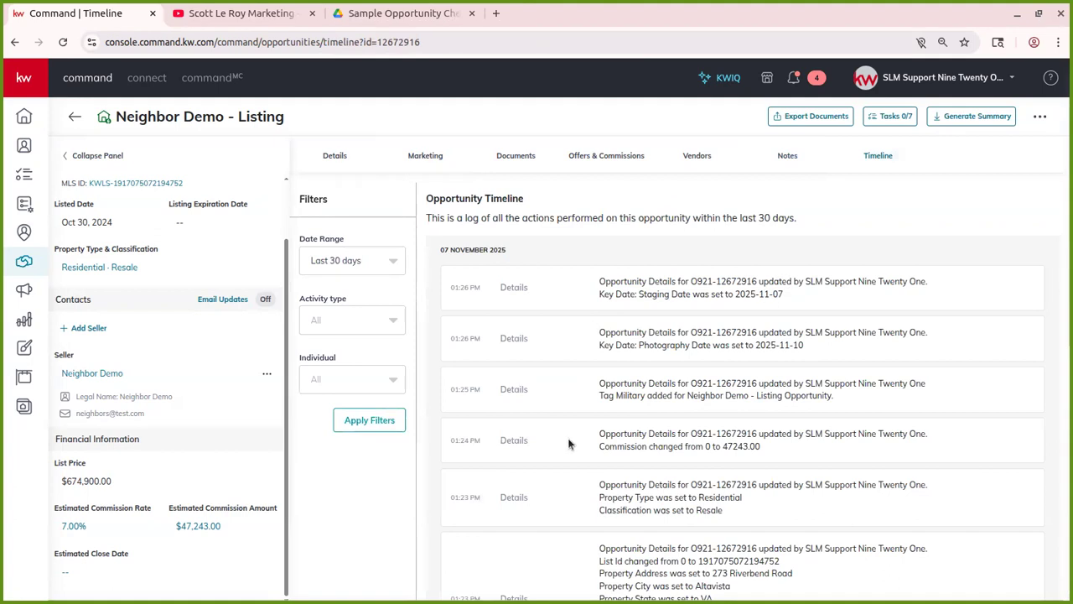
pyautogui.click(363, 261)
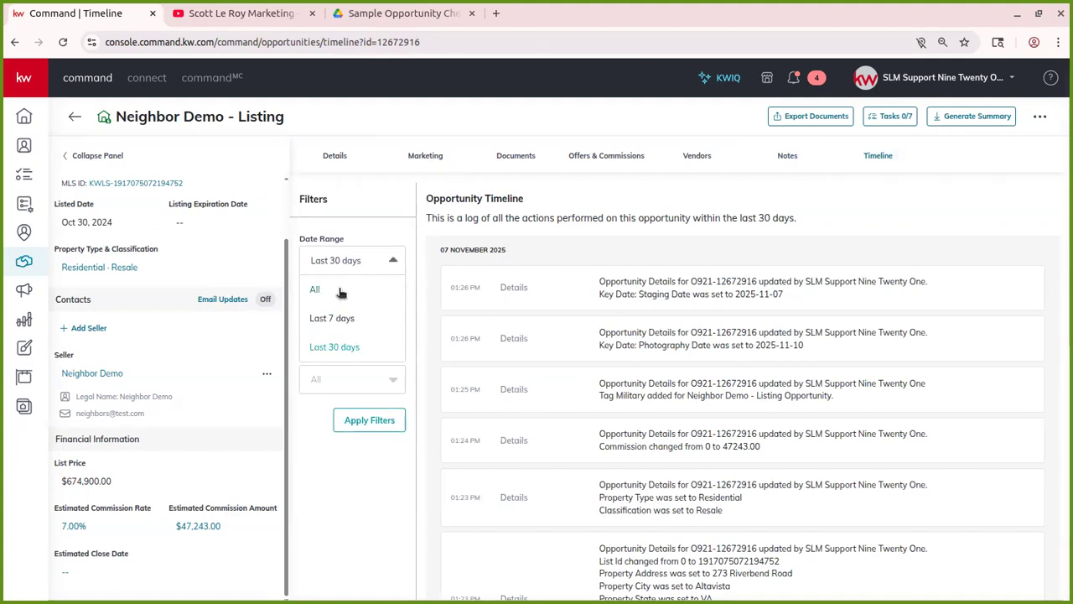
pyautogui.click(353, 296)
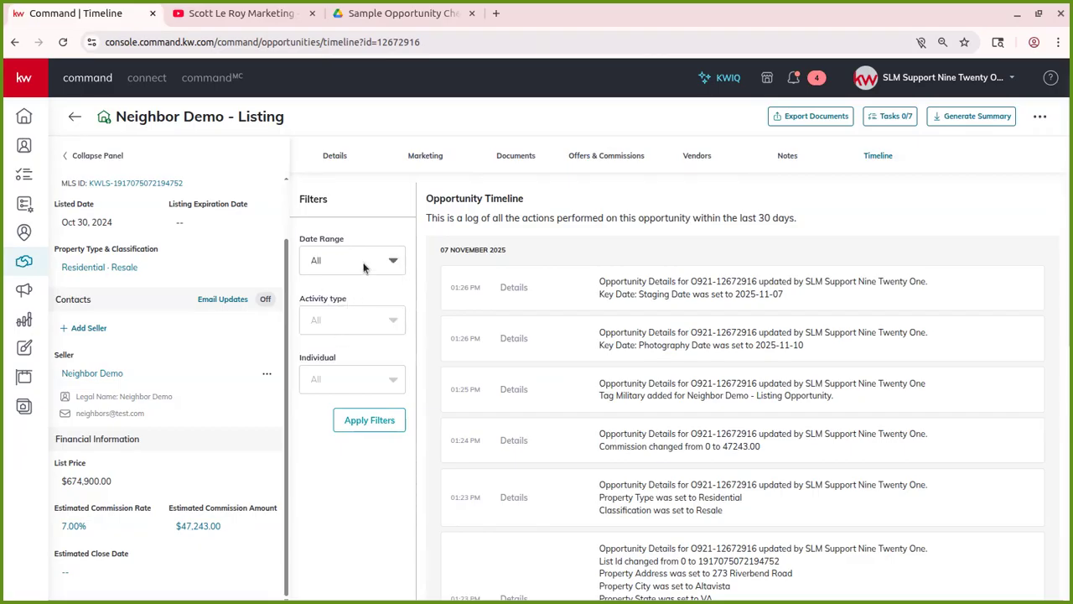
pyautogui.click(363, 265)
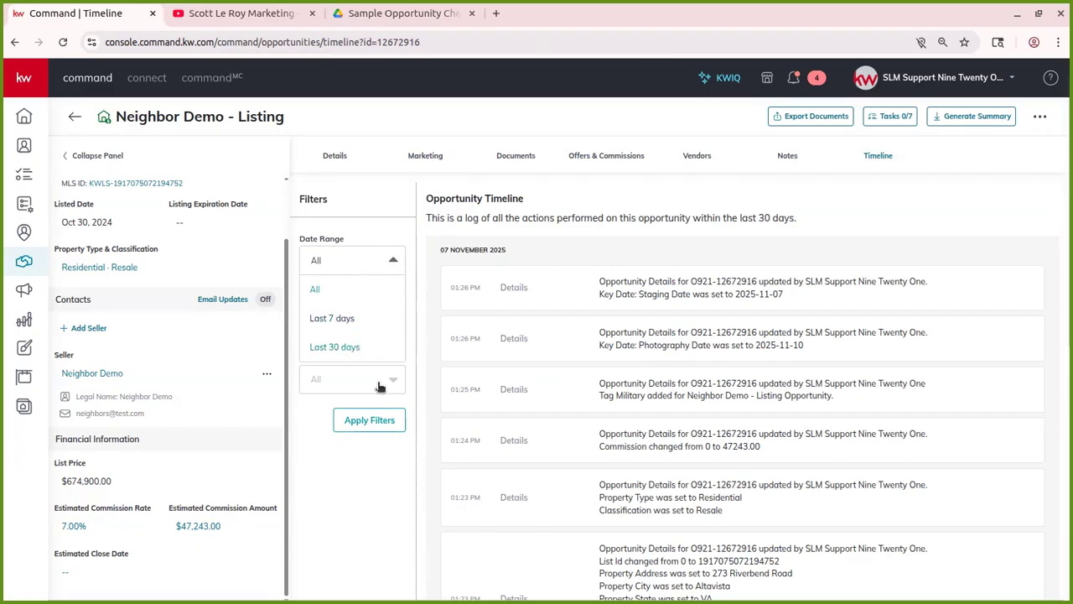
pyautogui.click(347, 257)
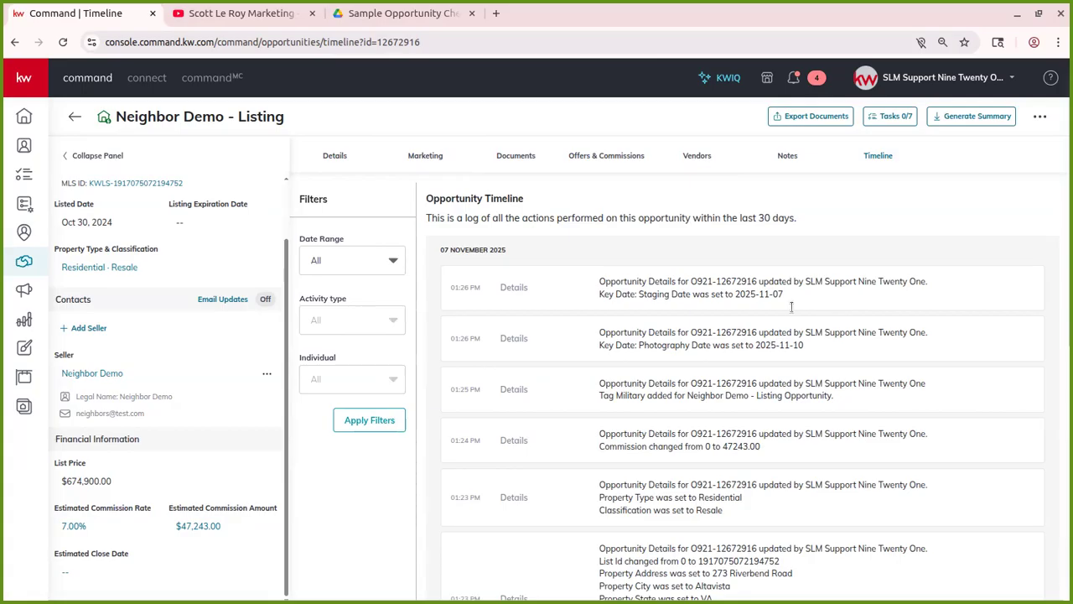
# Review the actions logged in the opportunity's timeline and return to the opportunities pipeline overview
pyautogui.scroll(-5, 790, 307)
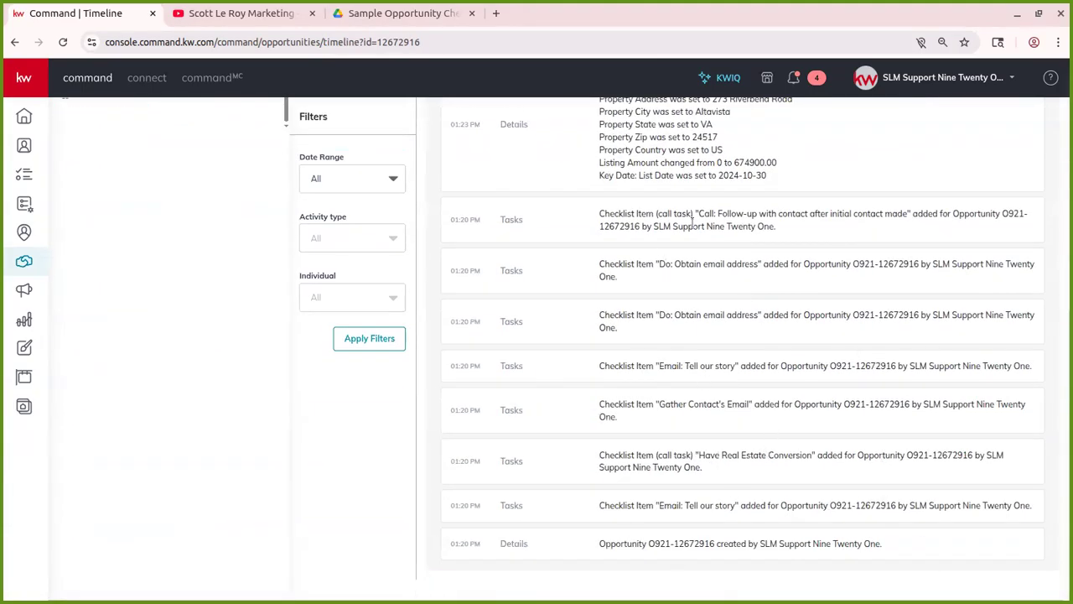
pyautogui.scroll(10, 693, 219)
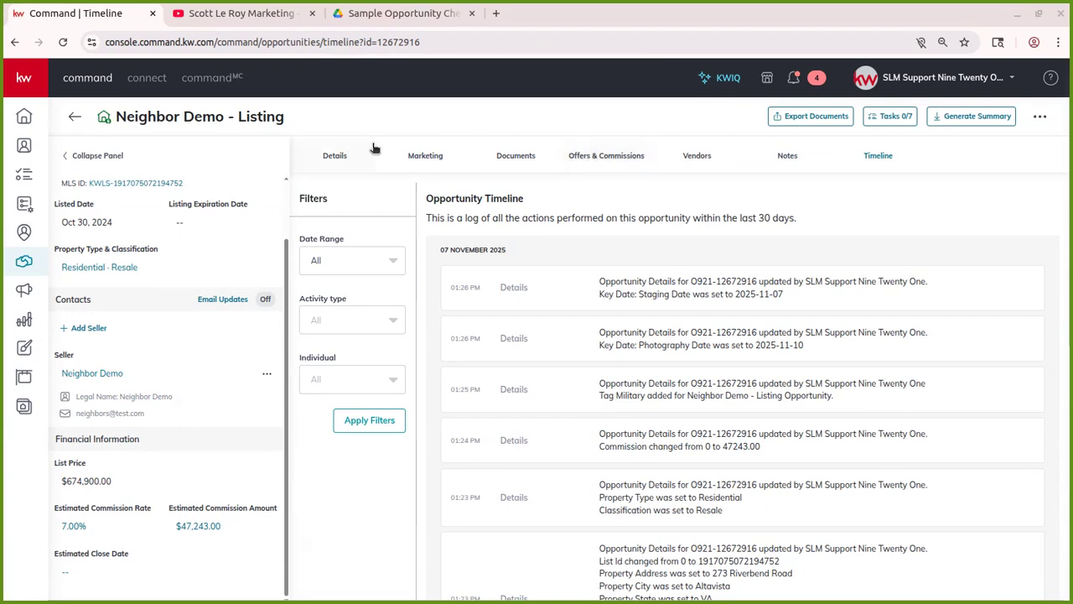
pyautogui.click(75, 119)
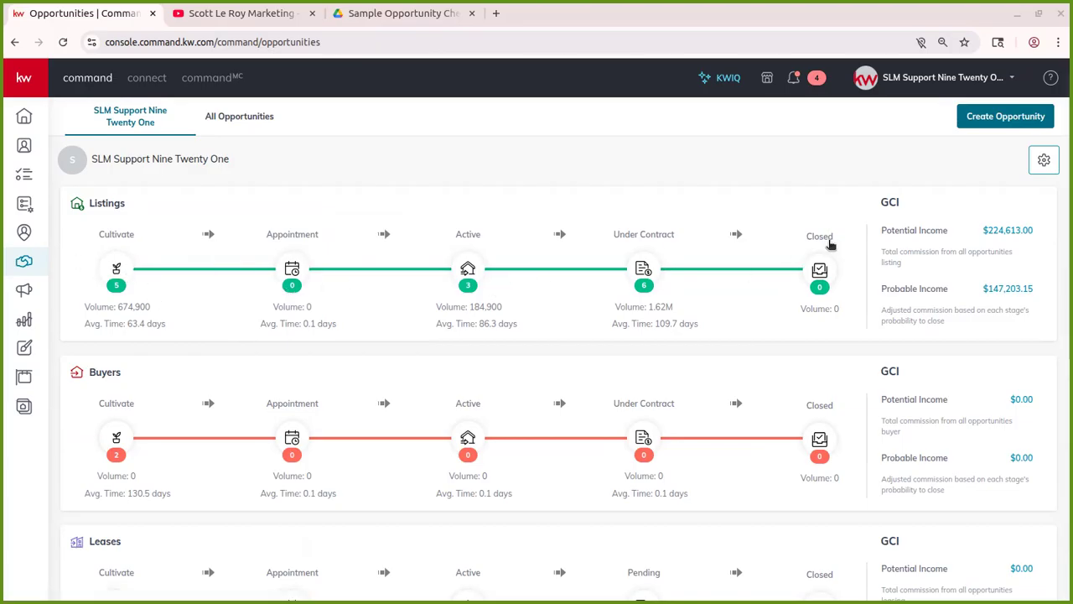
pyautogui.click(118, 269)
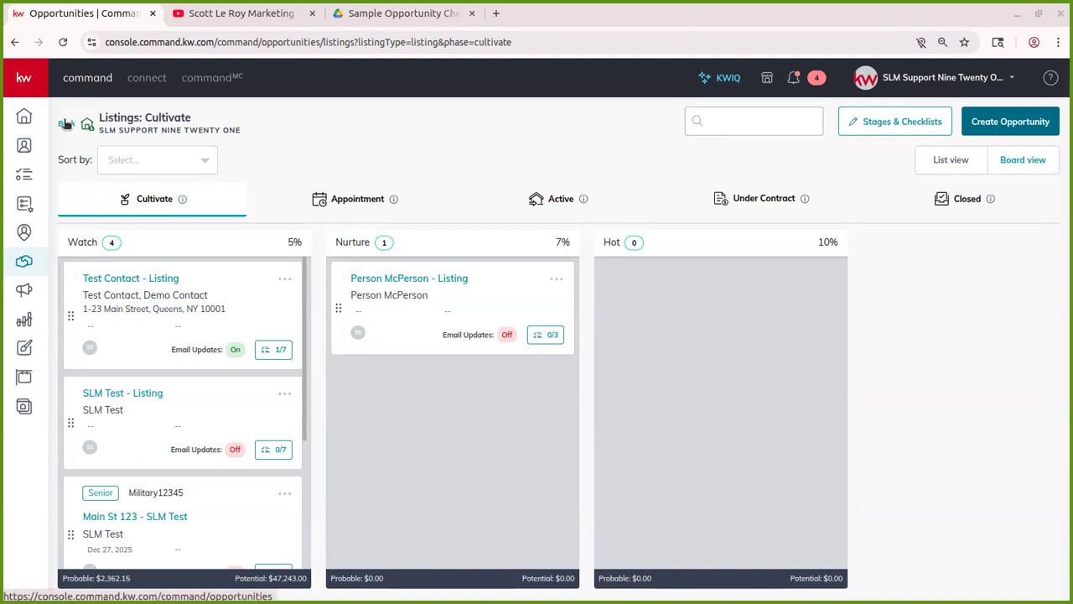
pyautogui.click(66, 123)
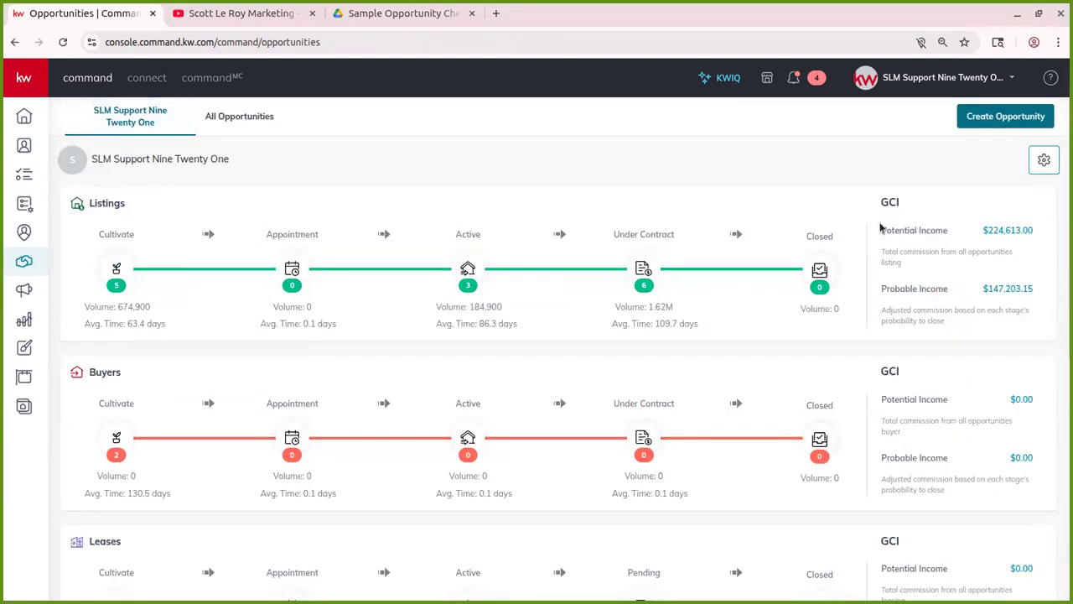
# Move the Military-tagged listing opportunity from the Cultivate phase's Watch stage to the Appointment phase and open the Appointment board
pyautogui.click(115, 268)
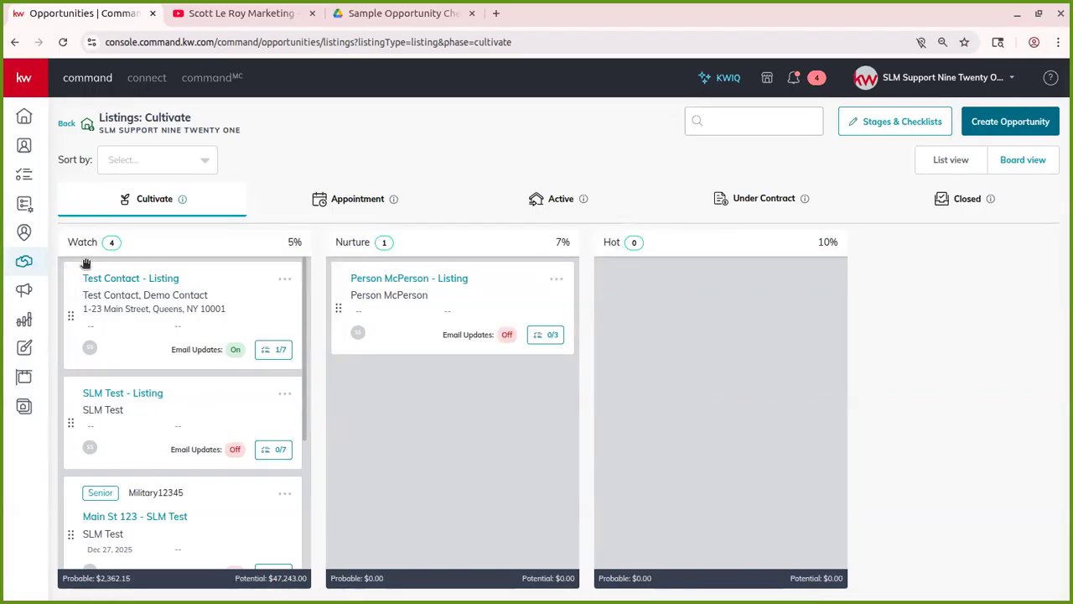
pyautogui.scroll(-3, 142, 426)
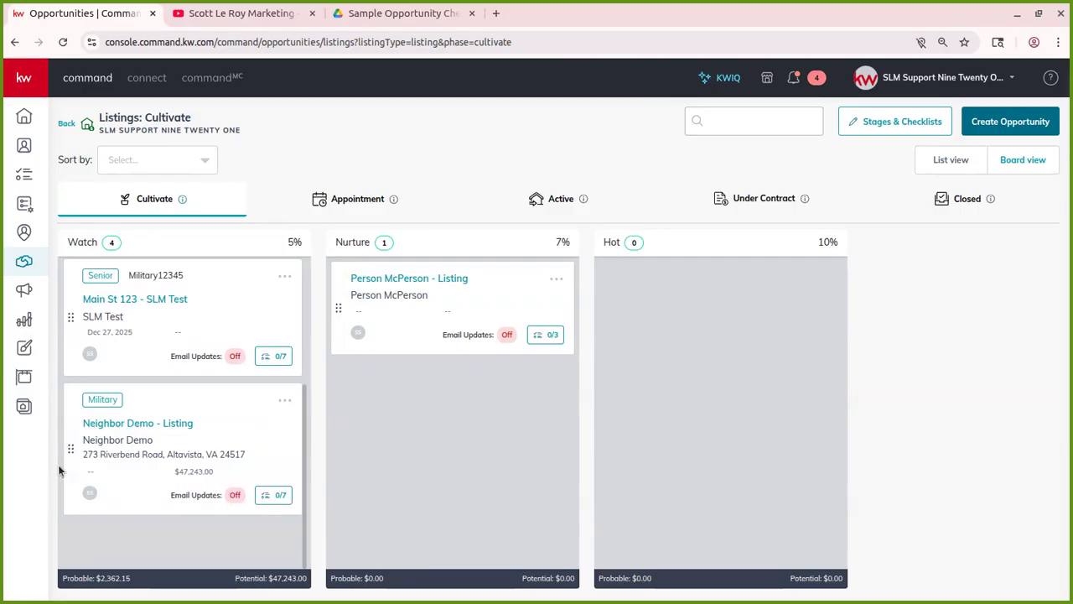
pyautogui.moveTo(101, 422); pyautogui.dragTo(304, 196)
pyautogui.moveTo(489, 273); pyautogui.dragTo(374, 208)
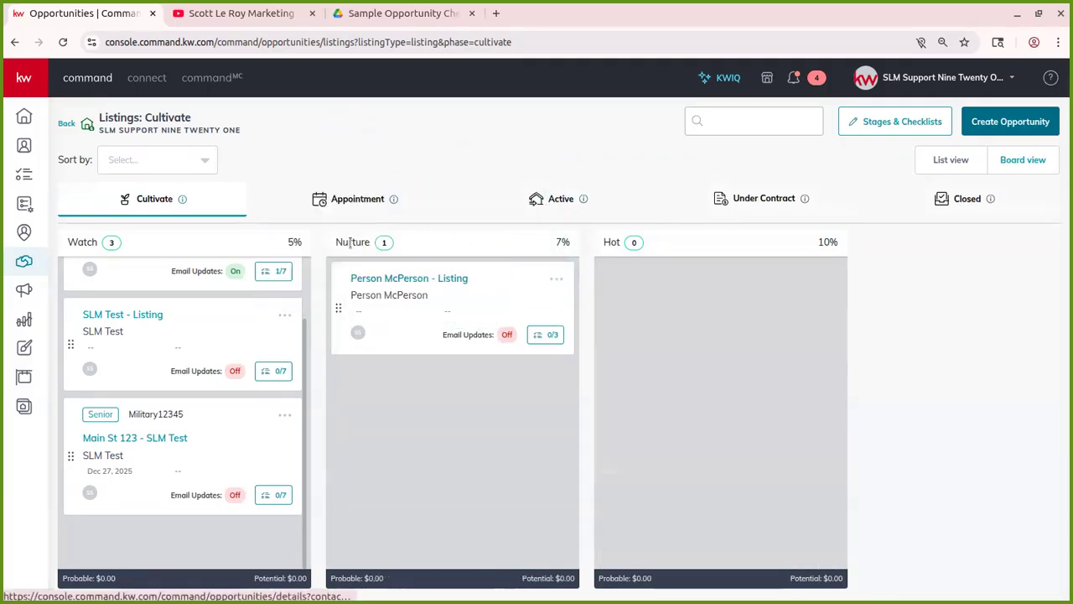
pyautogui.click(374, 208)
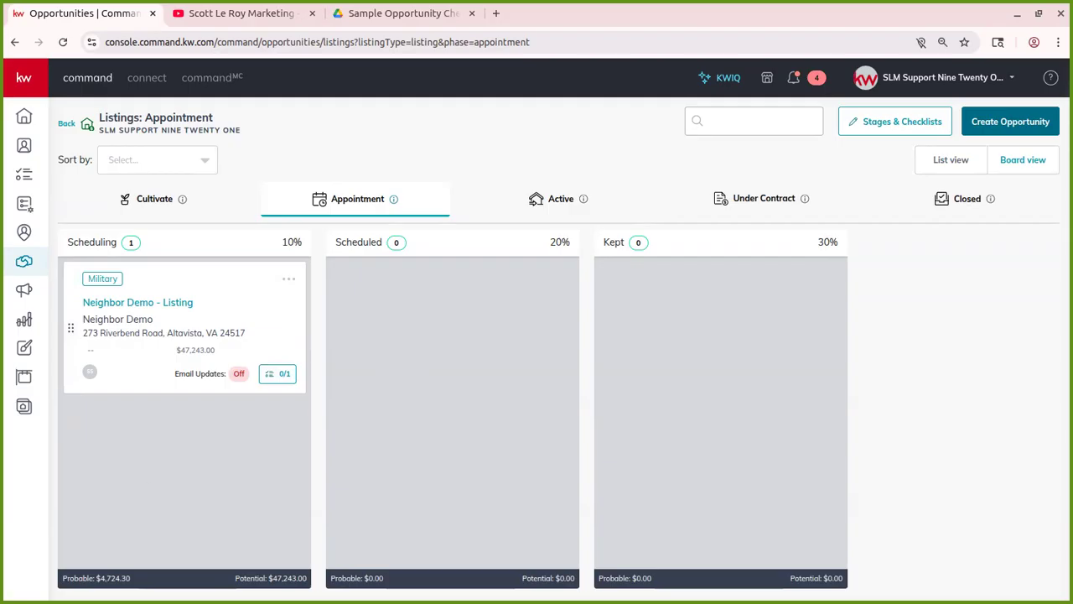
# Open the task list of the Military-tagged opportunity and examine its Scheduling stage tasks
pyautogui.click(281, 376)
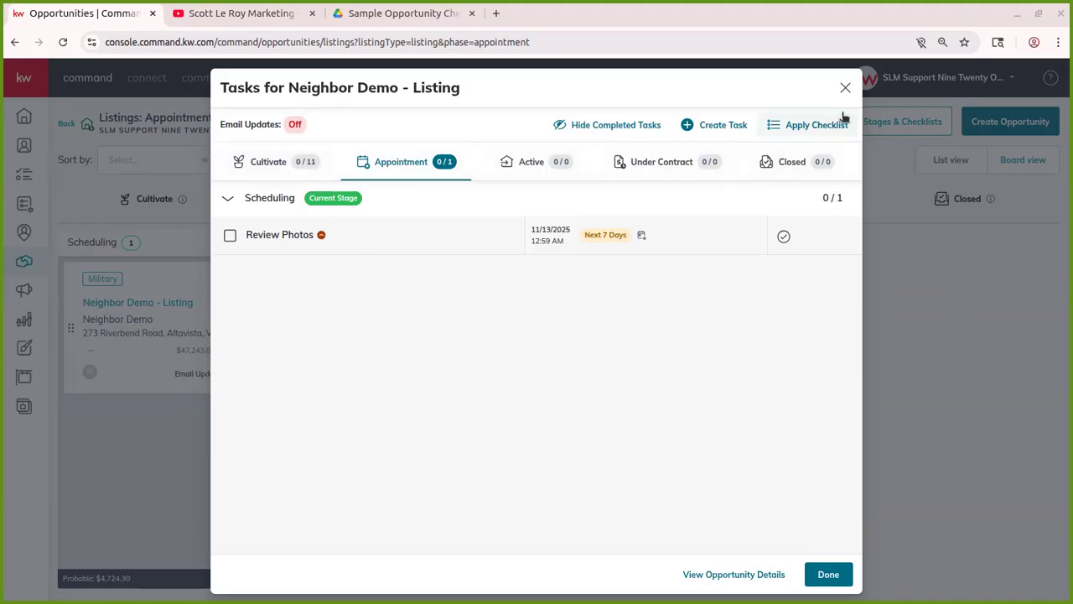
pyautogui.click(845, 87)
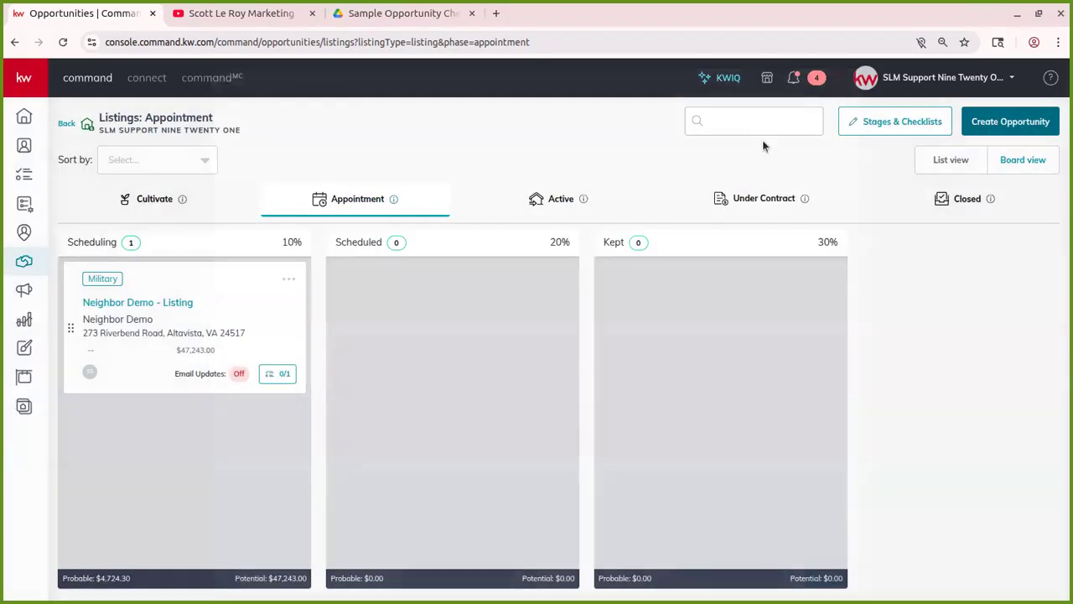
pyautogui.click(277, 373)
pyautogui.tripleClick(261, 89)
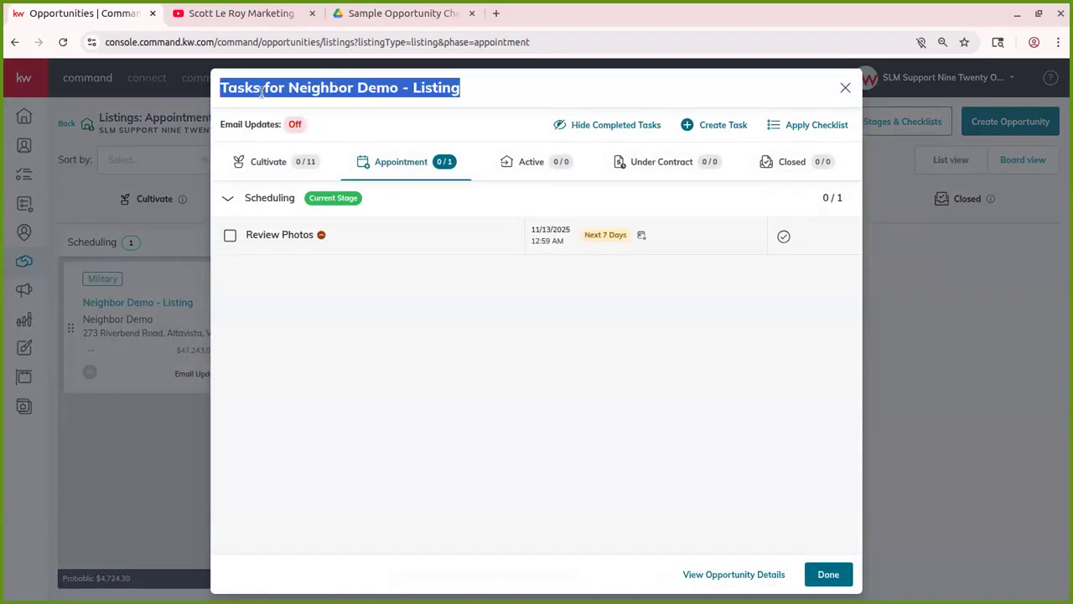
pyautogui.click(433, 371)
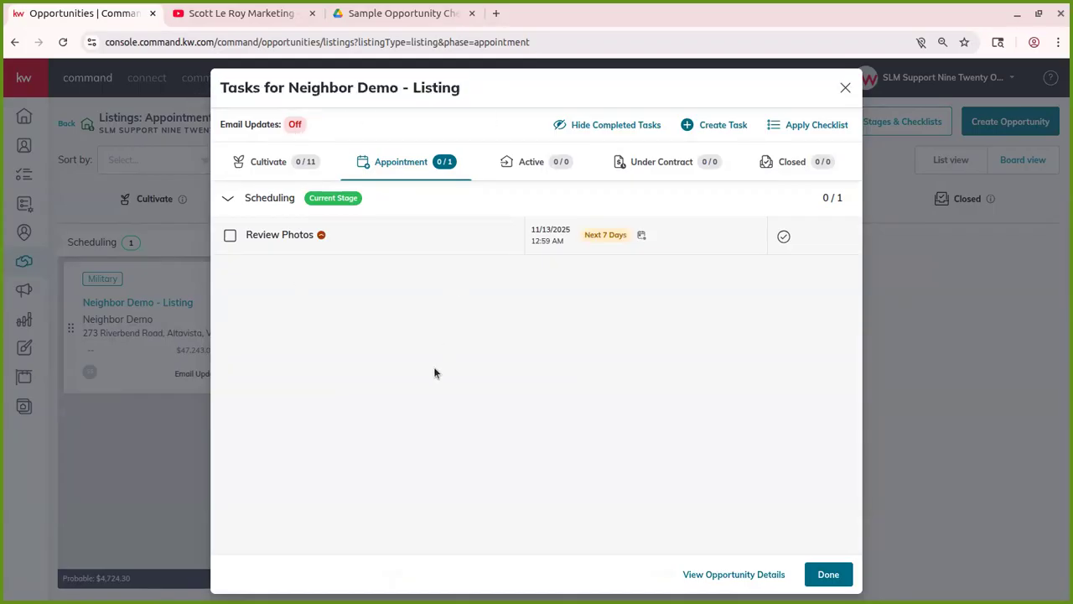
# Start a Call task for the opportunity named "Call About Photographers" with the description "Remind them of Photography Appointment"
pyautogui.click(720, 128)
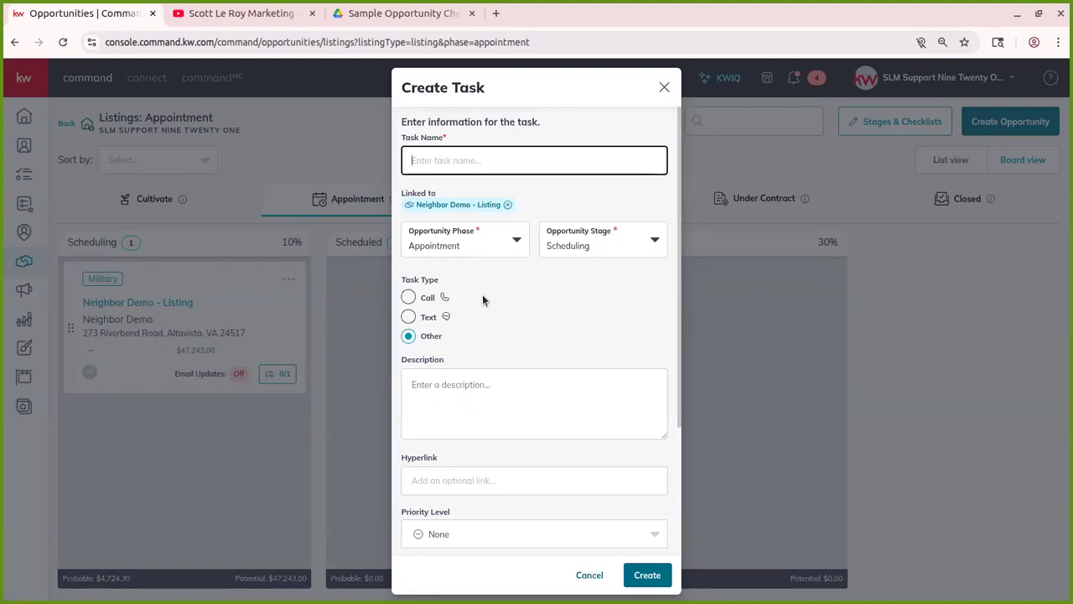
pyautogui.click(424, 299)
pyautogui.click(461, 163)
pyautogui.write('Call About Photographers')
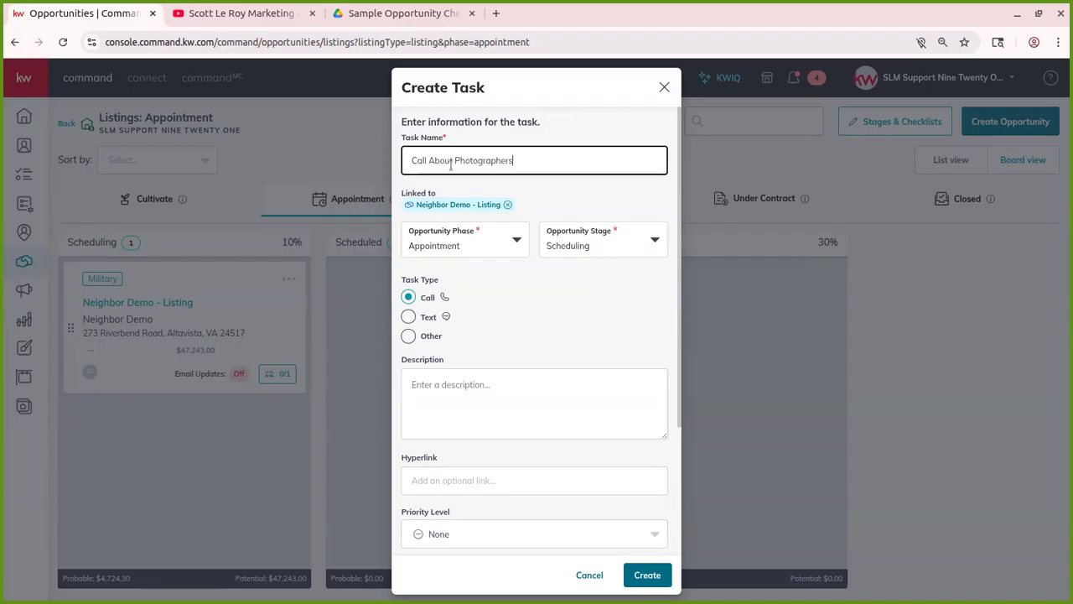
pyautogui.click(508, 384)
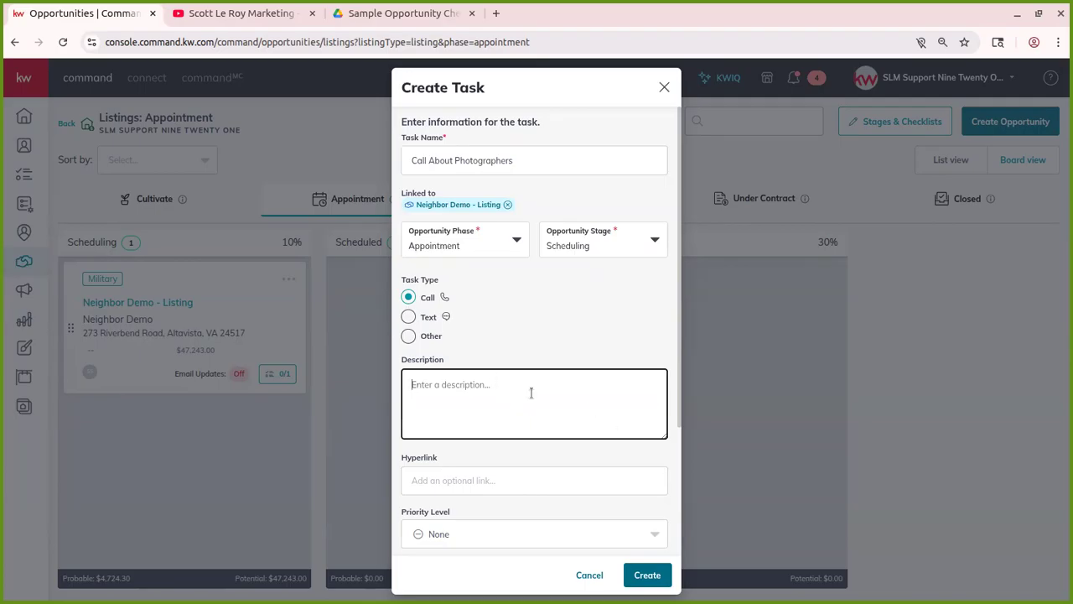
pyautogui.write('Remind them of Photography Appointment')
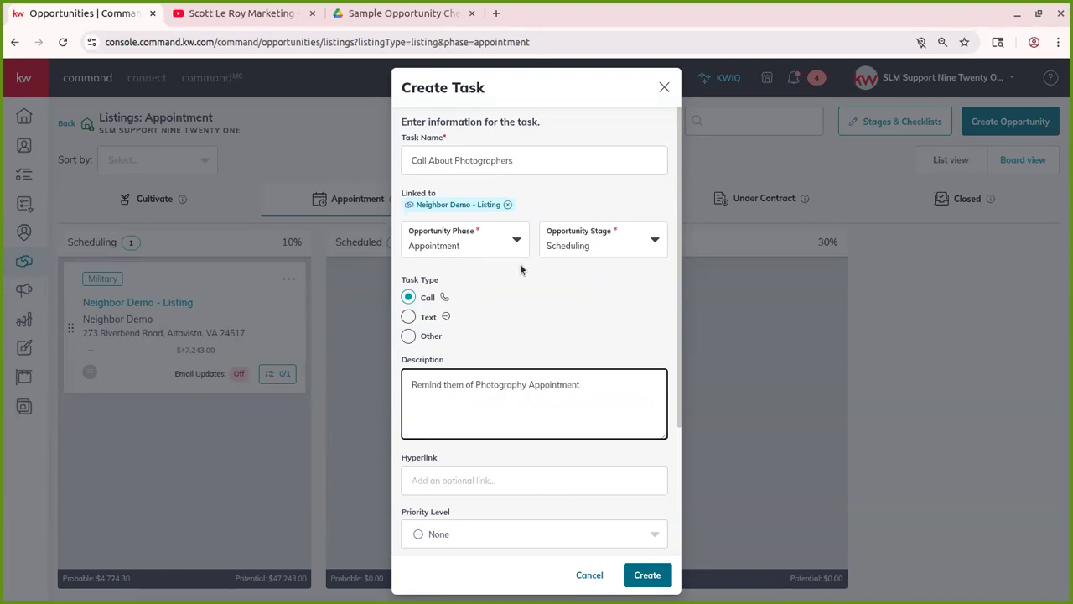
# Make the task due 1 day before the Photography Date using Before/After Smart Due Date, create it and close the task list
pyautogui.scroll(-3, 491, 398)
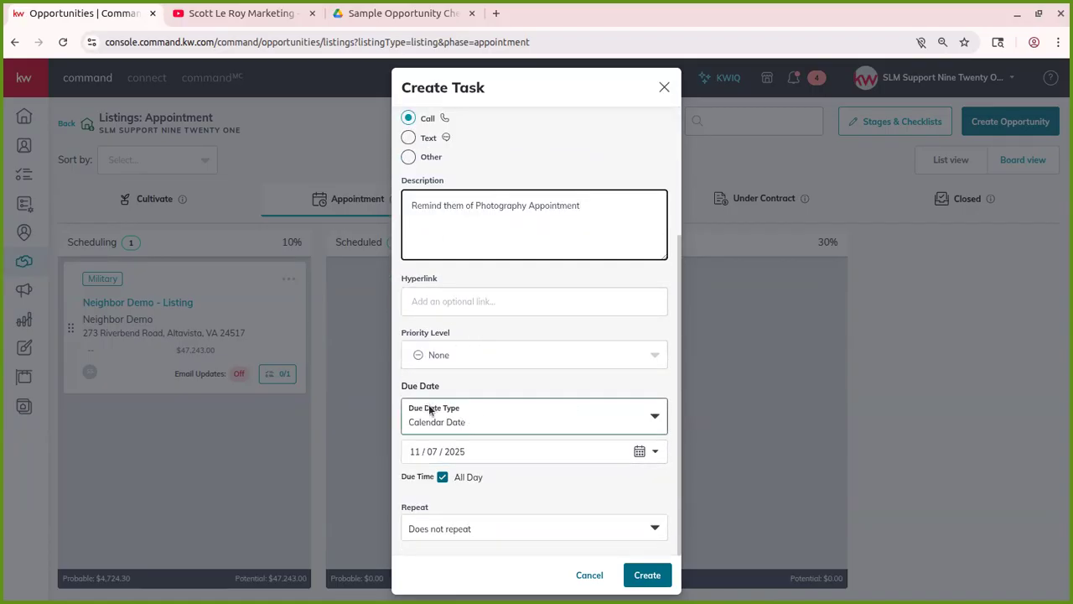
pyautogui.click(463, 426)
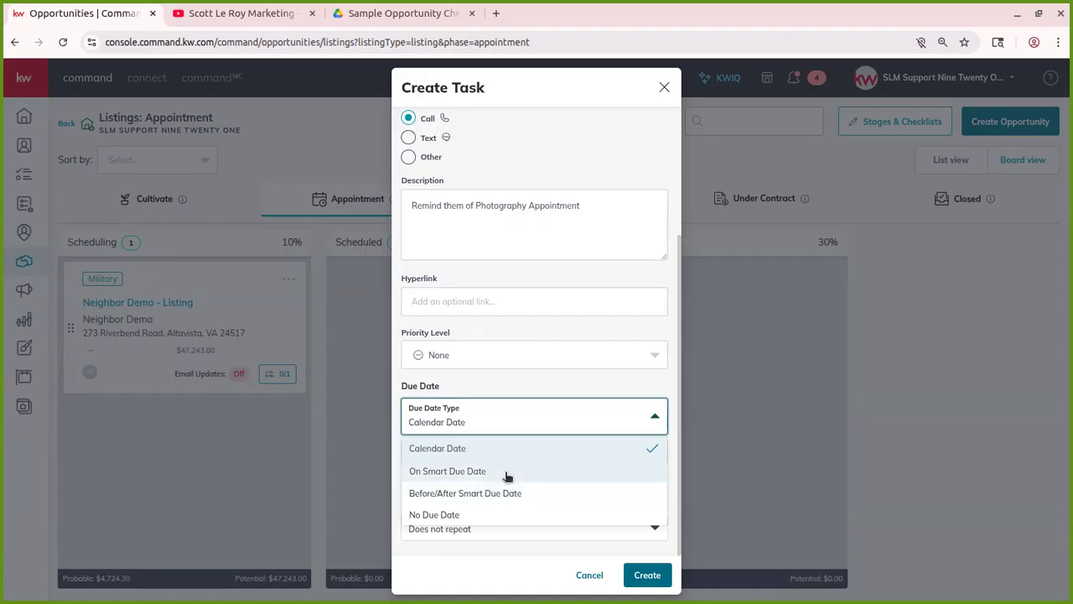
pyautogui.click(459, 491)
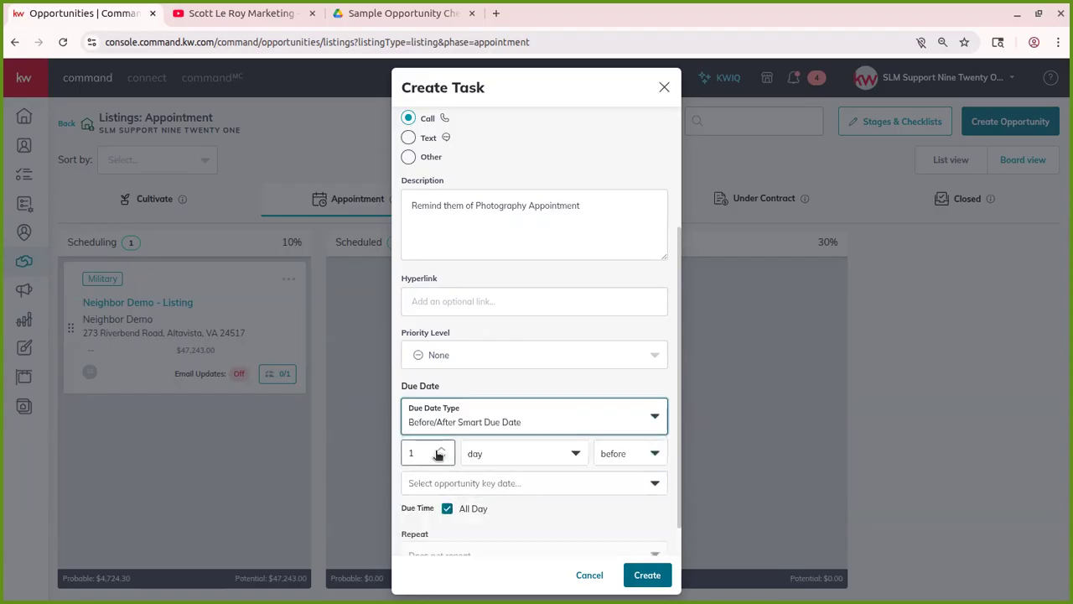
pyautogui.click(538, 486)
pyautogui.scroll(-5, 527, 500)
pyautogui.scroll(-1, 576, 269)
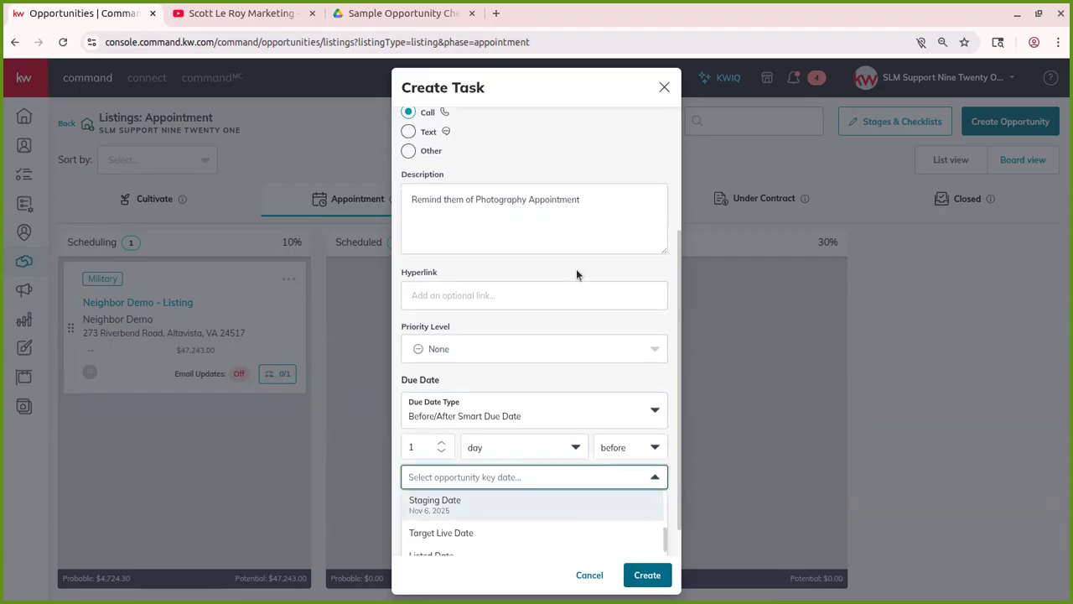
pyautogui.scroll(3, 506, 510)
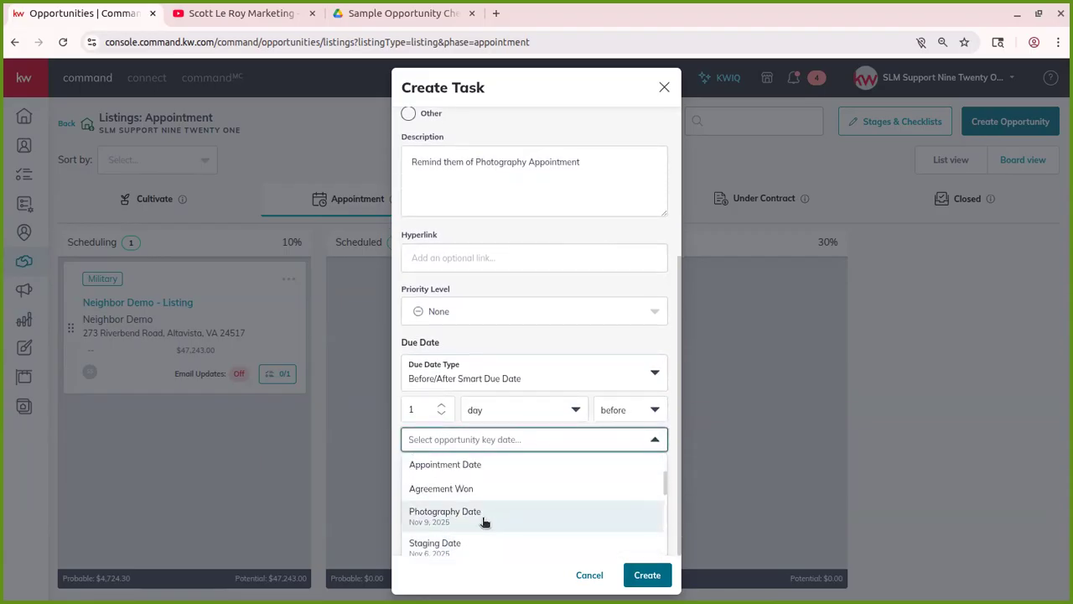
pyautogui.click(482, 517)
pyautogui.scroll(-1, 475, 435)
pyautogui.click(649, 575)
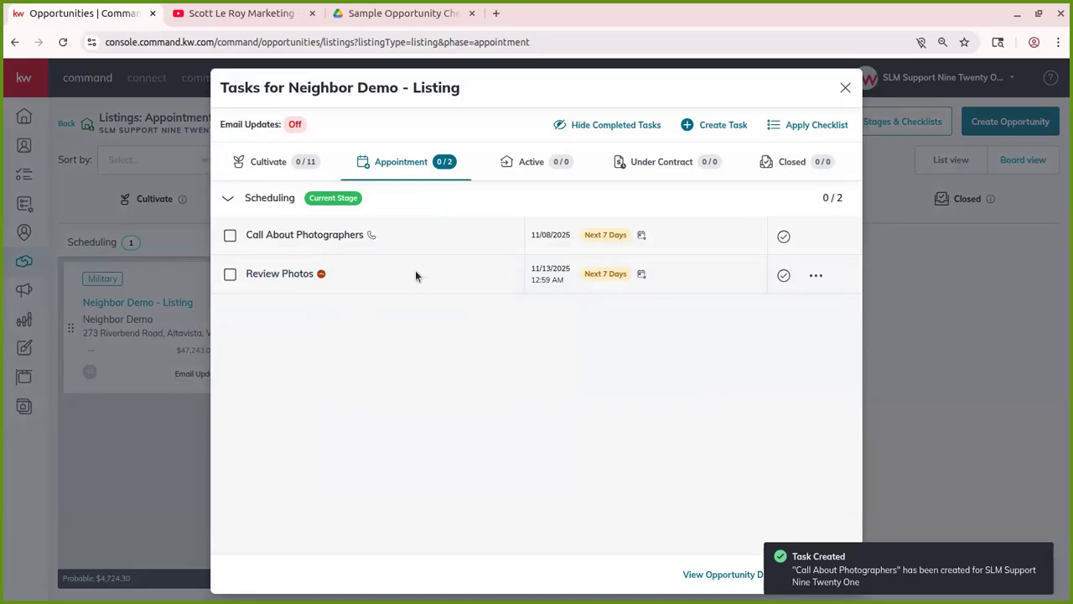
pyautogui.click(845, 87)
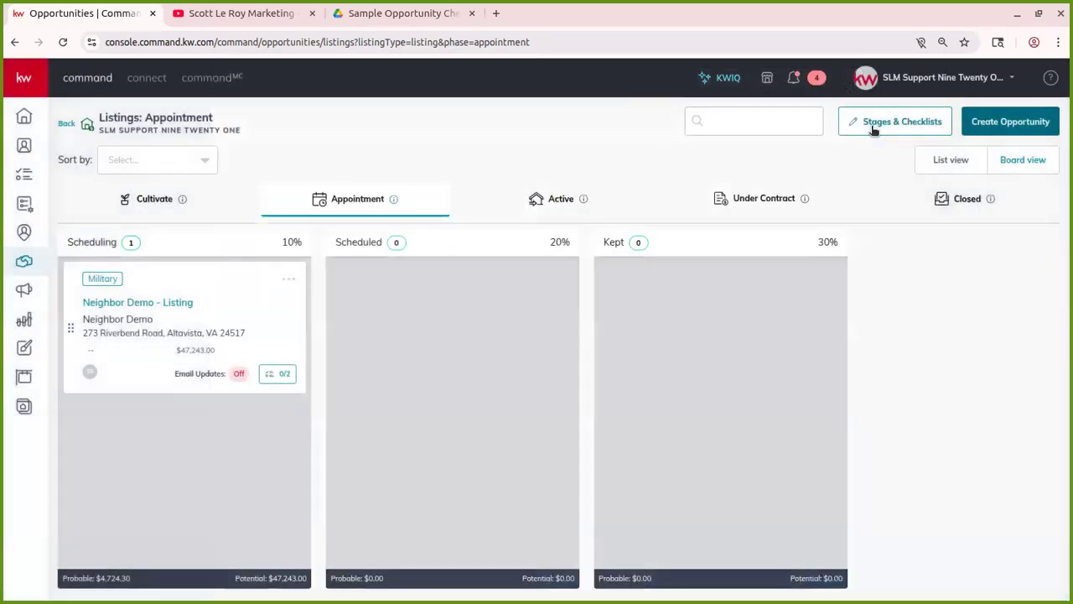
# Open the stage and checklist settings for the Appointment phase and examine the Scheduling stage's checklist
pyautogui.click(883, 126)
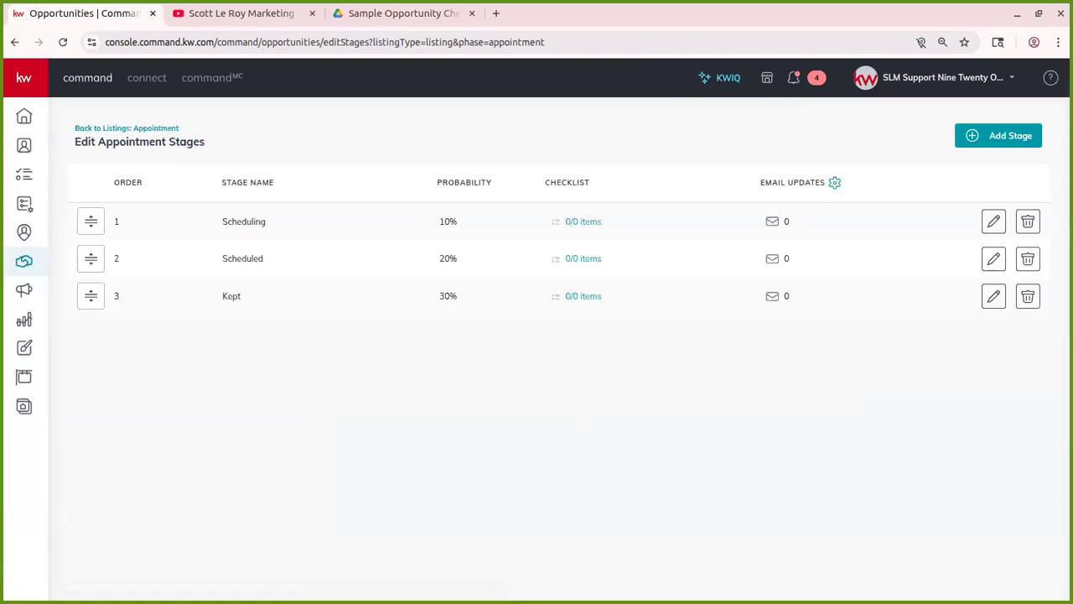
pyautogui.click(585, 222)
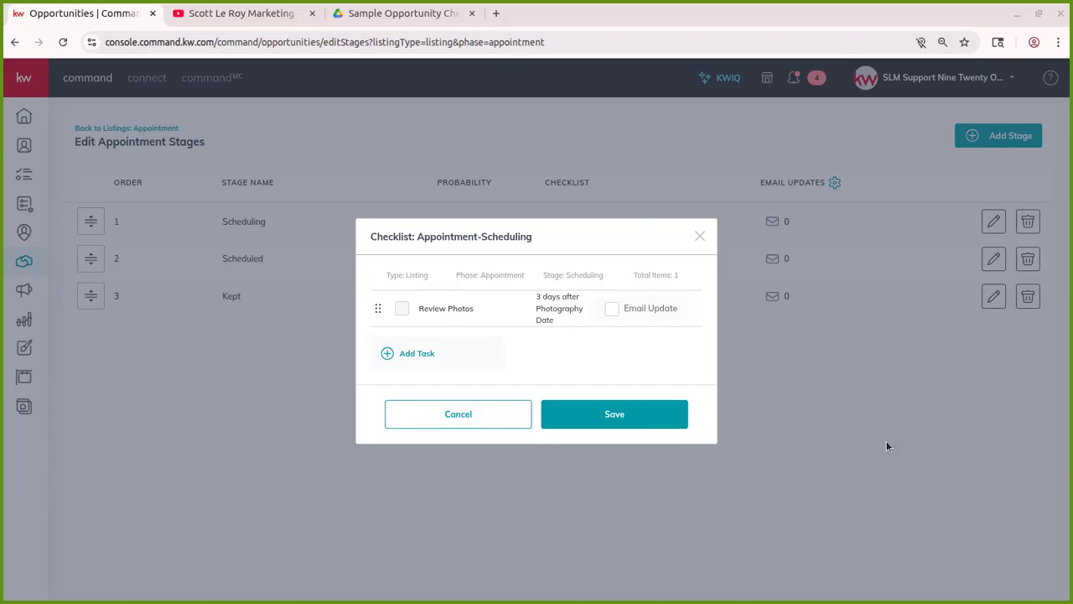
pyautogui.click(700, 238)
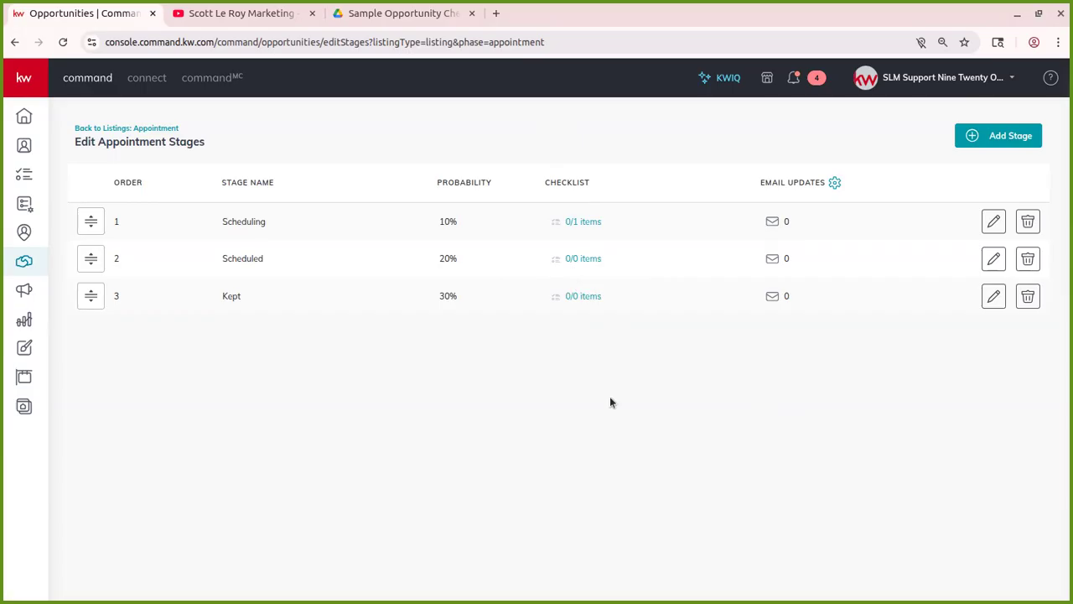
# Try the Email Update option on the Review Photos task in the Scheduling stage's checklist
pyautogui.click(591, 222)
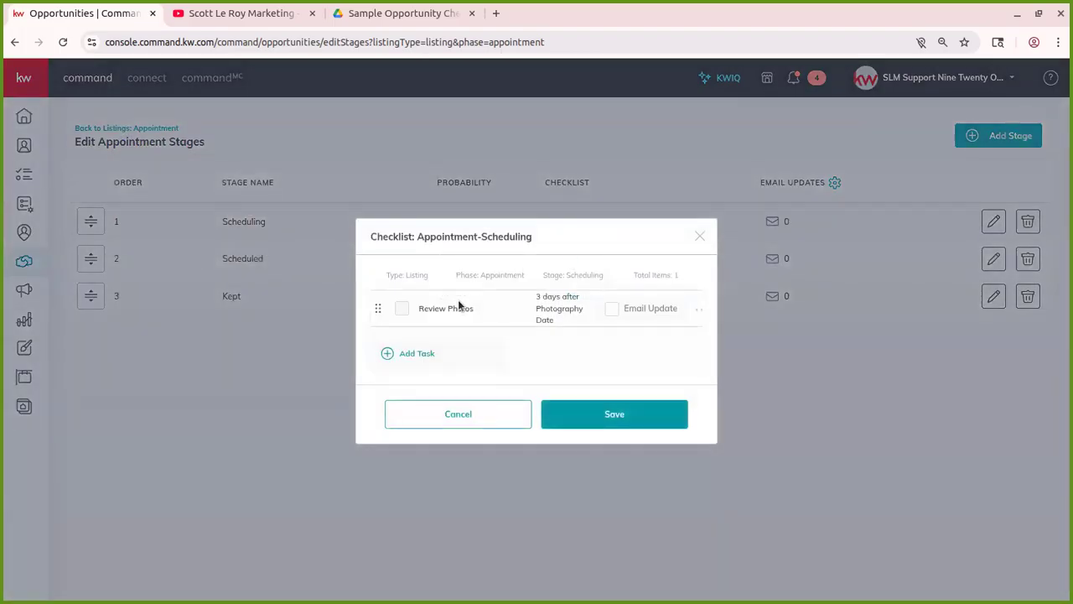
pyautogui.click(610, 310)
pyautogui.click(611, 311)
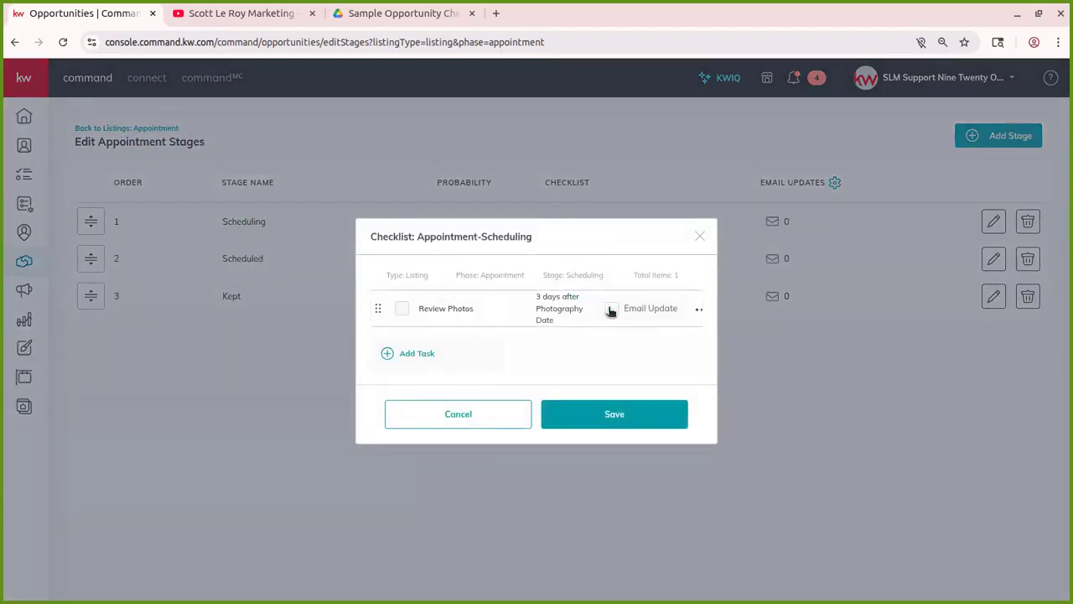
pyautogui.click(701, 238)
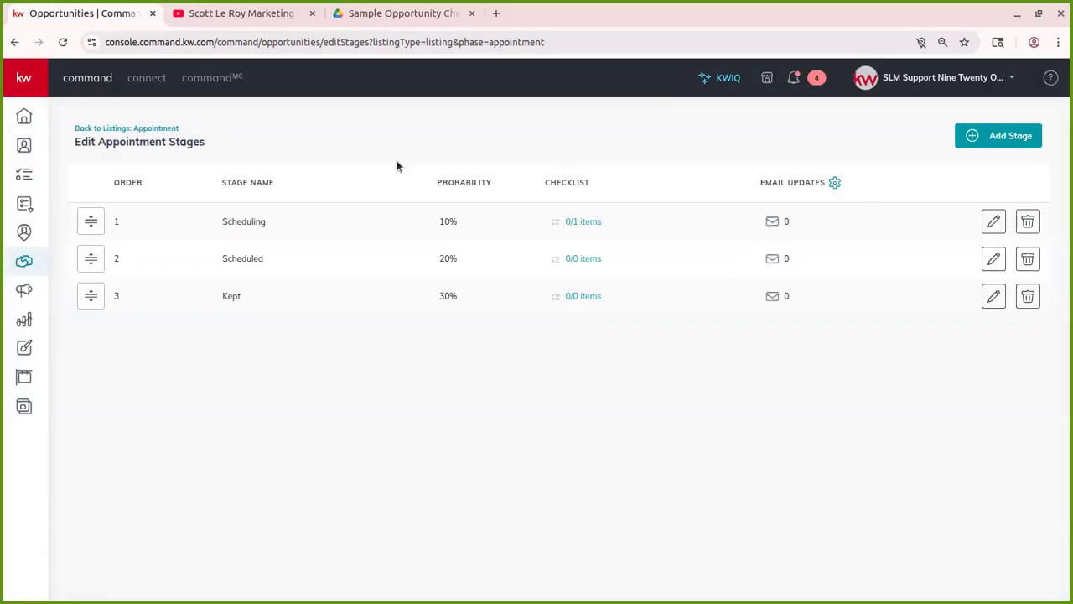
# Switch to Google Sheets, make a copy of Sample Opportunity Checklists and Command Tags.xlsx and open its Tags sheet
pyautogui.click(401, 15)
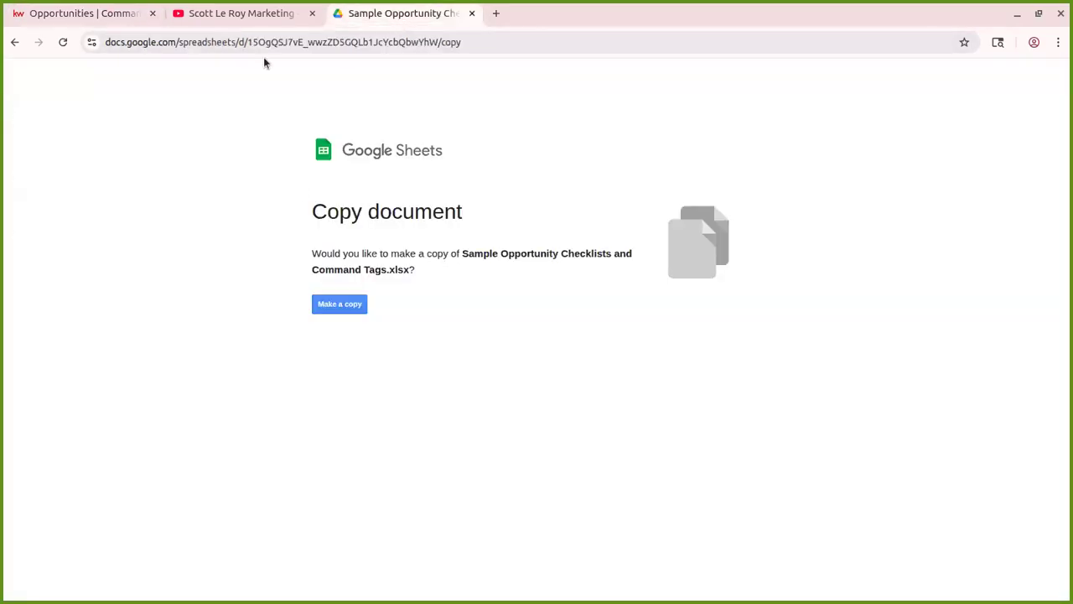
pyautogui.click(415, 47)
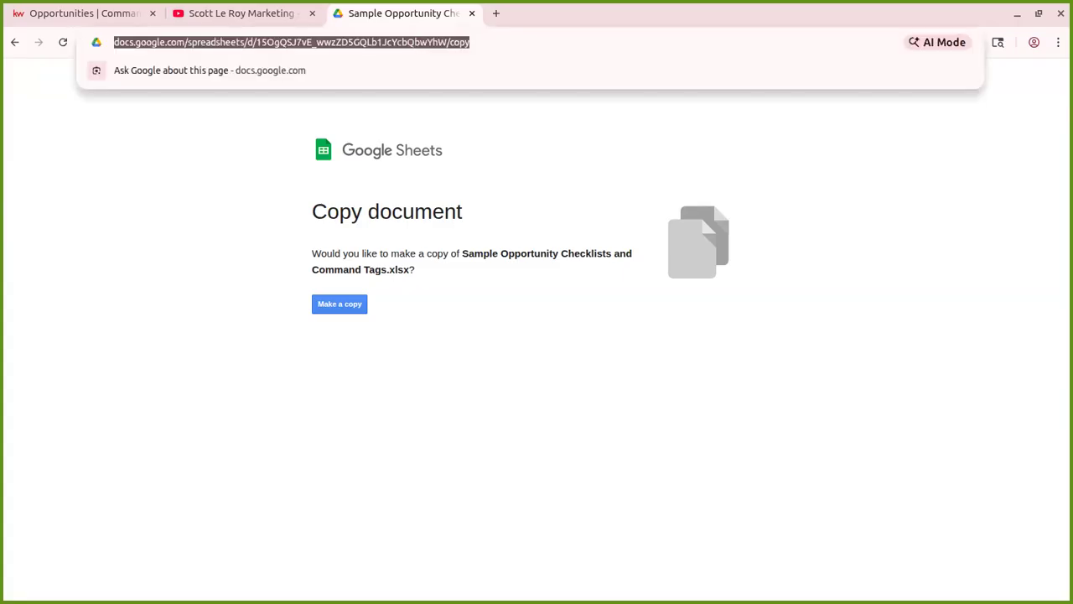
pyautogui.hotkey('alt', 'Tab')
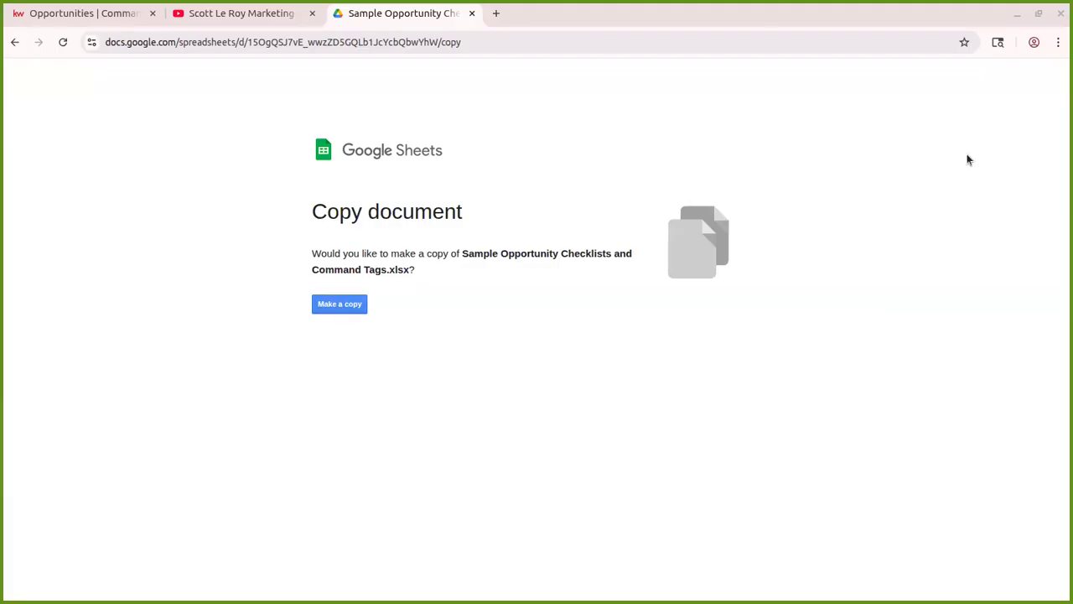
pyautogui.click(339, 305)
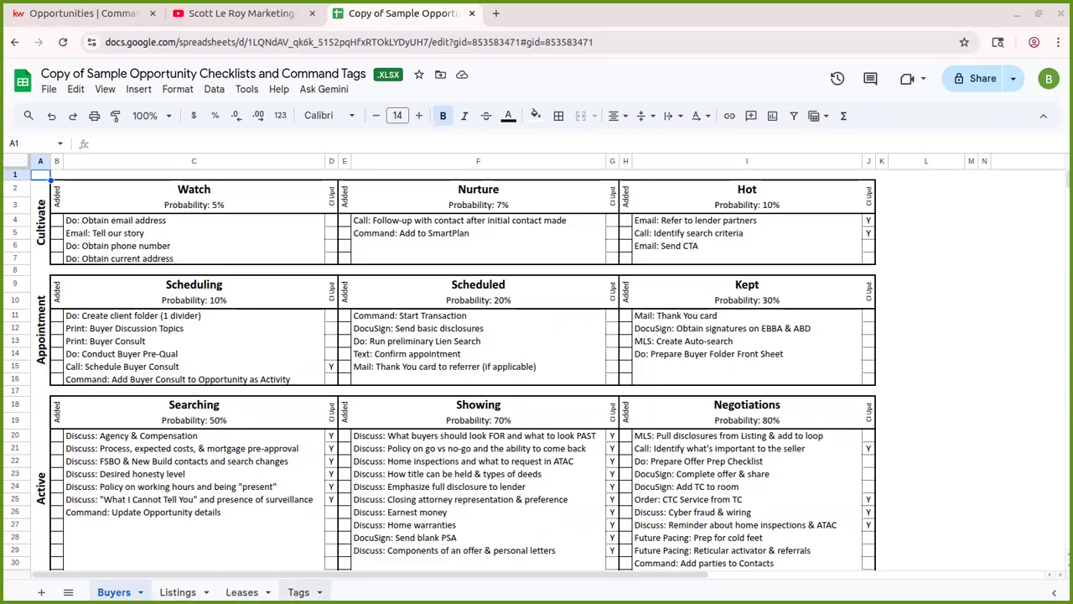
pyautogui.click(292, 590)
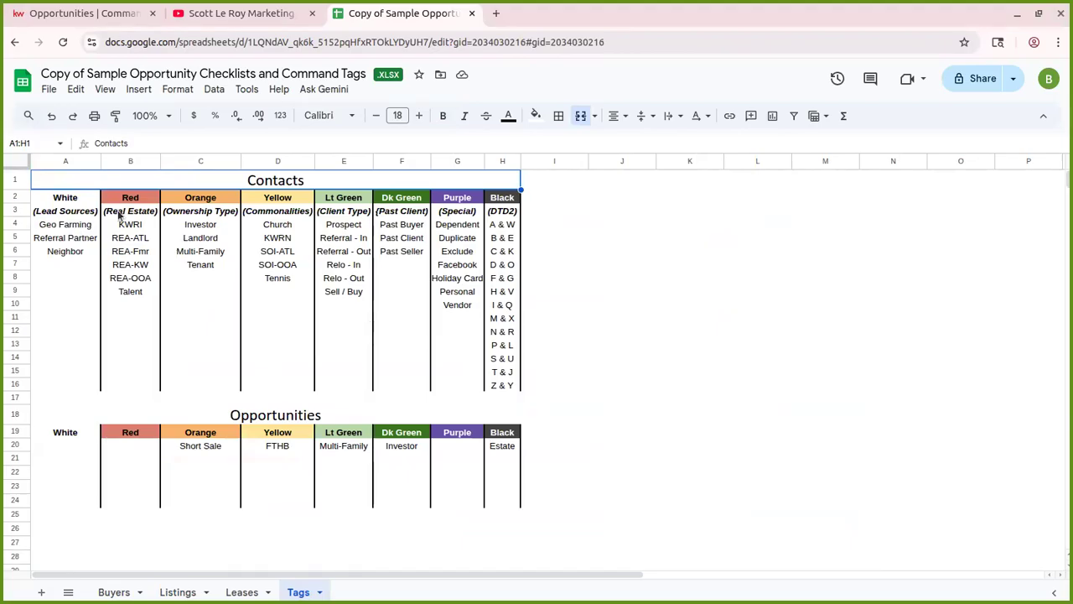
# Examine the checklists for each phase in the Buyers sheet, and close the spreadsheet copy
pyautogui.click(126, 592)
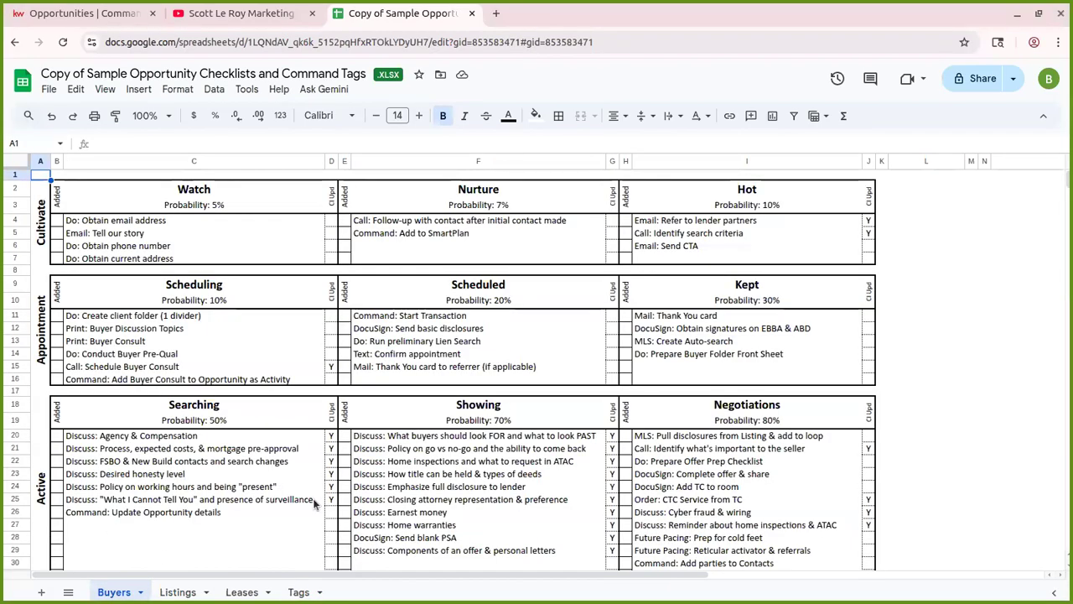
pyautogui.scroll(-12, 419, 376)
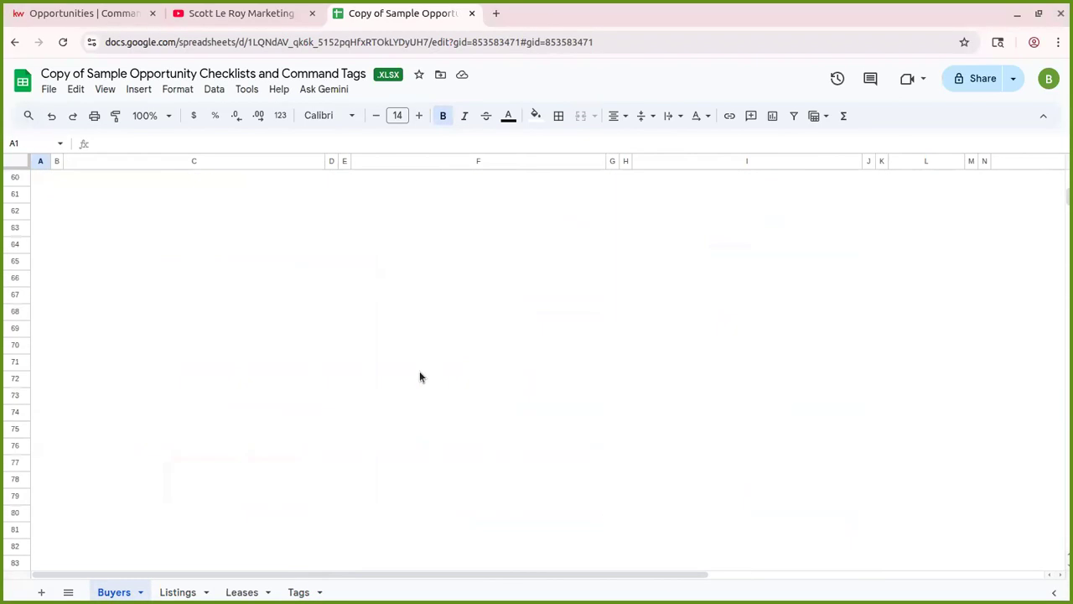
pyautogui.scroll(6, 421, 377)
pyautogui.moveTo(183, 575)
pyautogui.mouseDown()
pyautogui.moveTo(513, 575)
pyautogui.moveTo(168, 576)
pyautogui.mouseUp()
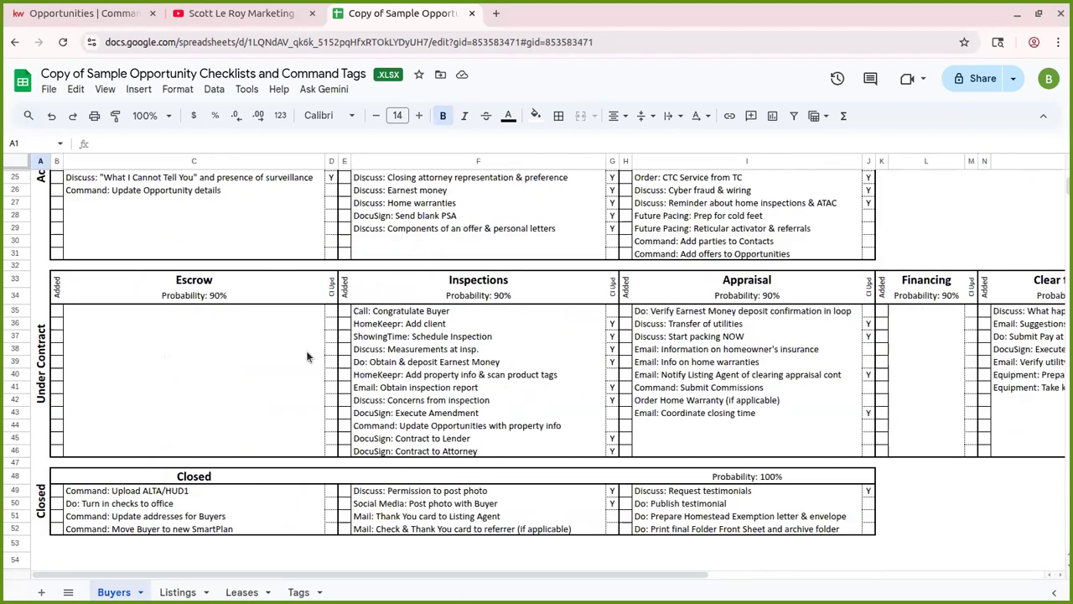
pyautogui.click(473, 13)
# Switch back to KW Command, leave the Appointment stage settings, return to the main Opportunities overview and reload it
pyautogui.click(99, 15)
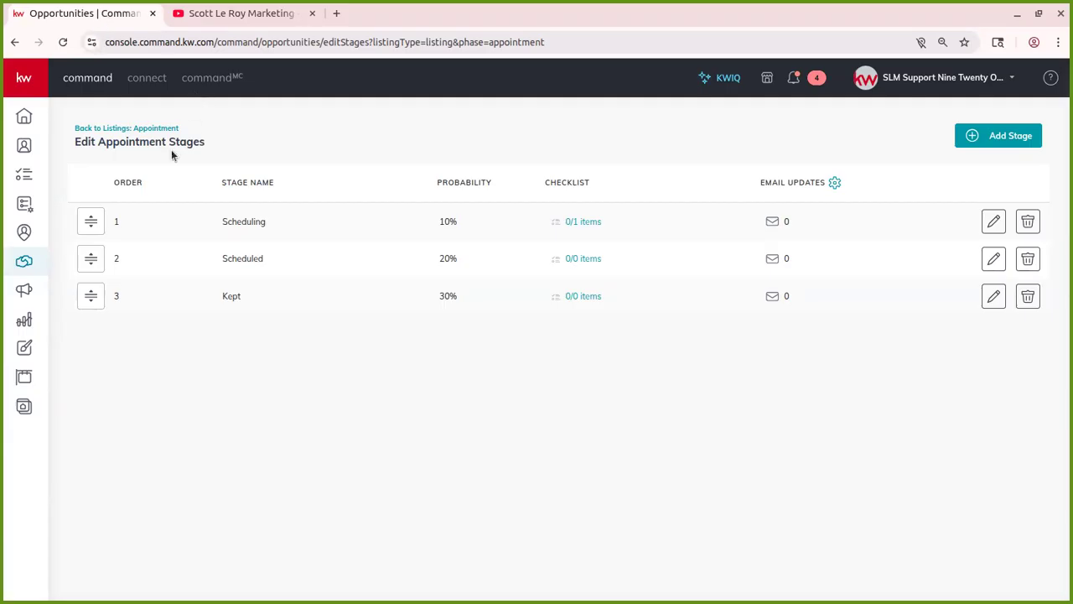
pyautogui.hotkey('alt', 'd')
pyautogui.hotkey('alt', 'Return')
pyautogui.moveTo(257, 20); pyautogui.dragTo(4, 20)
pyautogui.click(121, 130)
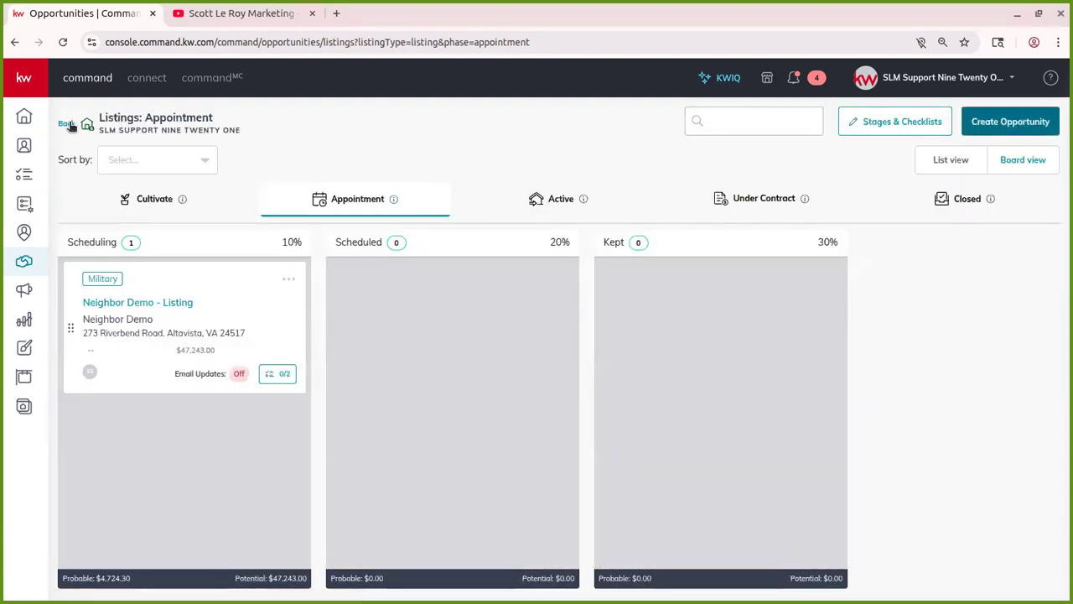
pyautogui.click(76, 146)
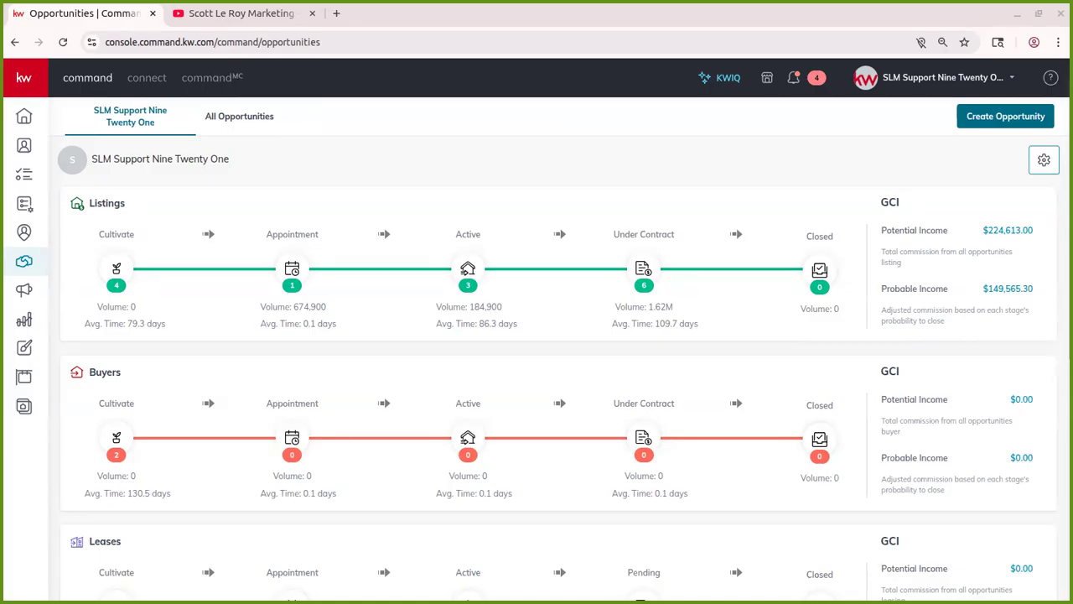
pyautogui.click(63, 42)
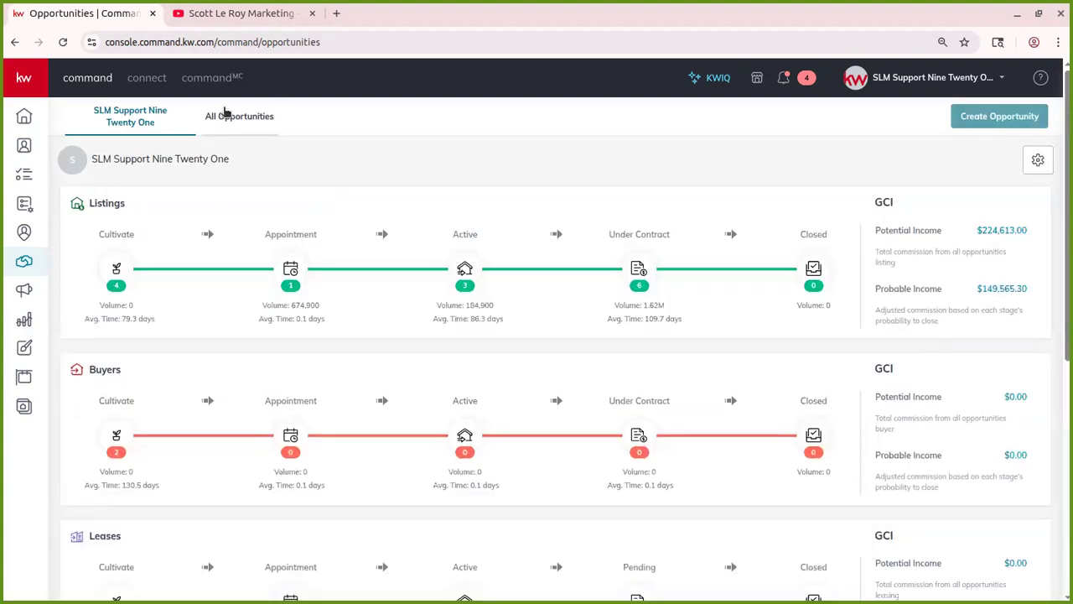
# Open the listing opportunity in the Appointment phase's Scheduling stage and examine its Residential document checklist for the Listed stage
pyautogui.click(290, 273)
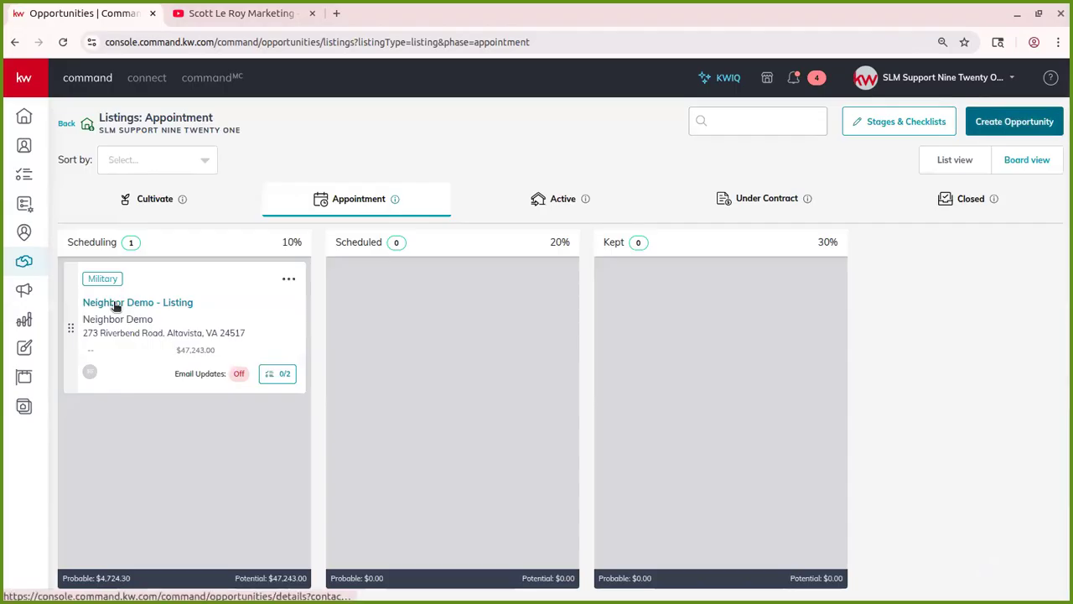
pyautogui.click(114, 304)
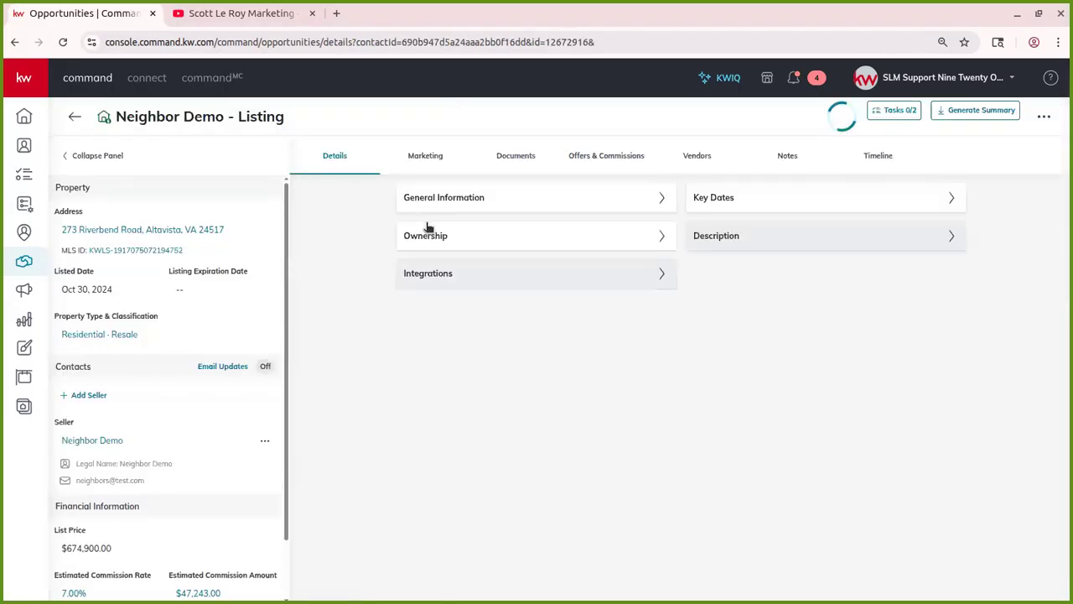
pyautogui.click(526, 155)
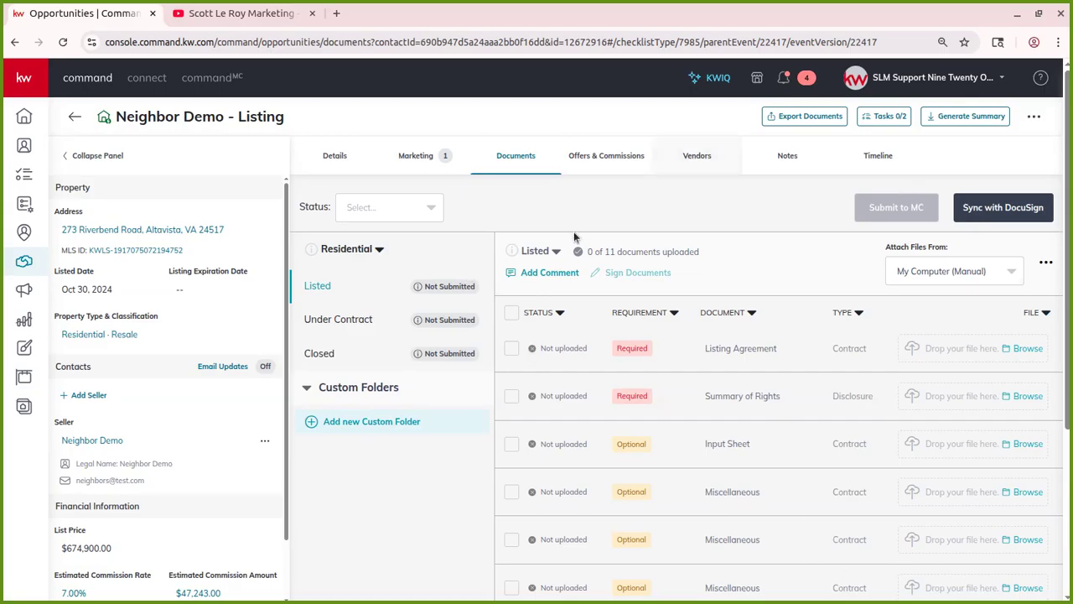
pyautogui.click(359, 248)
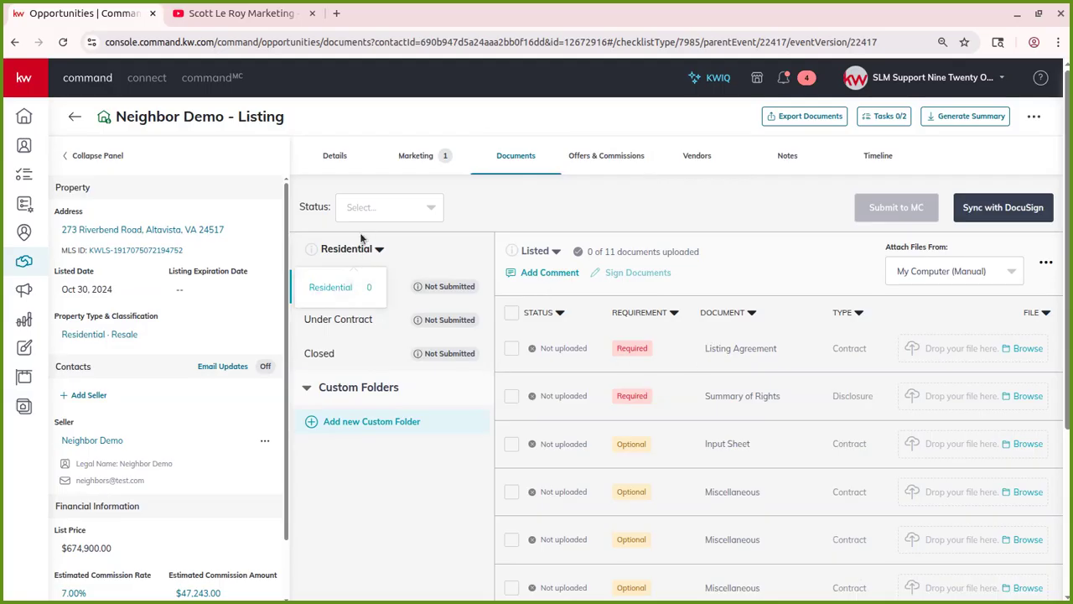
pyautogui.click(460, 246)
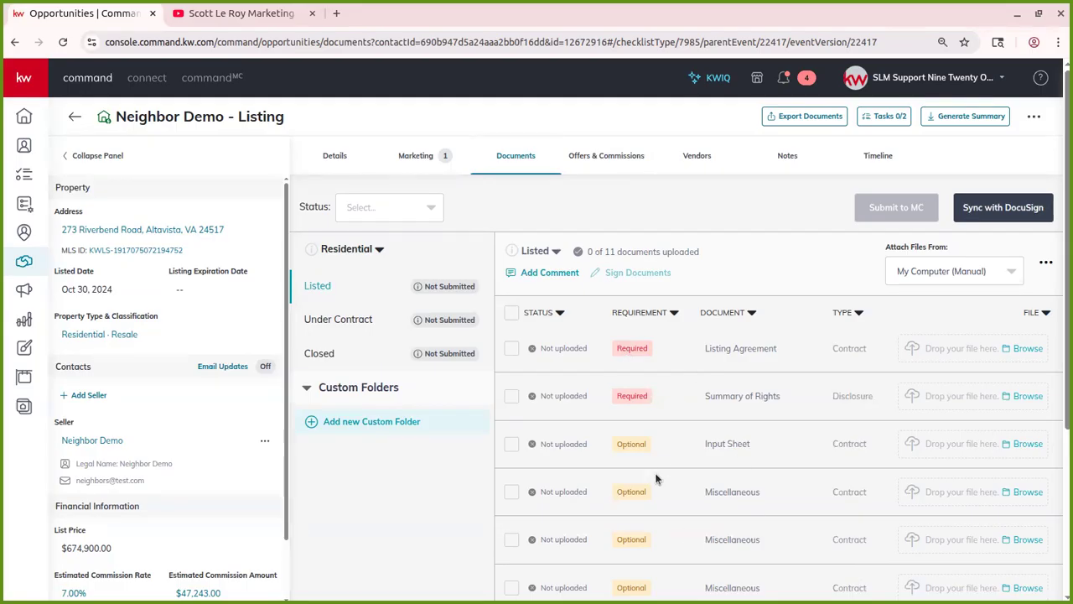
pyautogui.scroll(-5, 650, 457)
pyautogui.scroll(5, 618, 499)
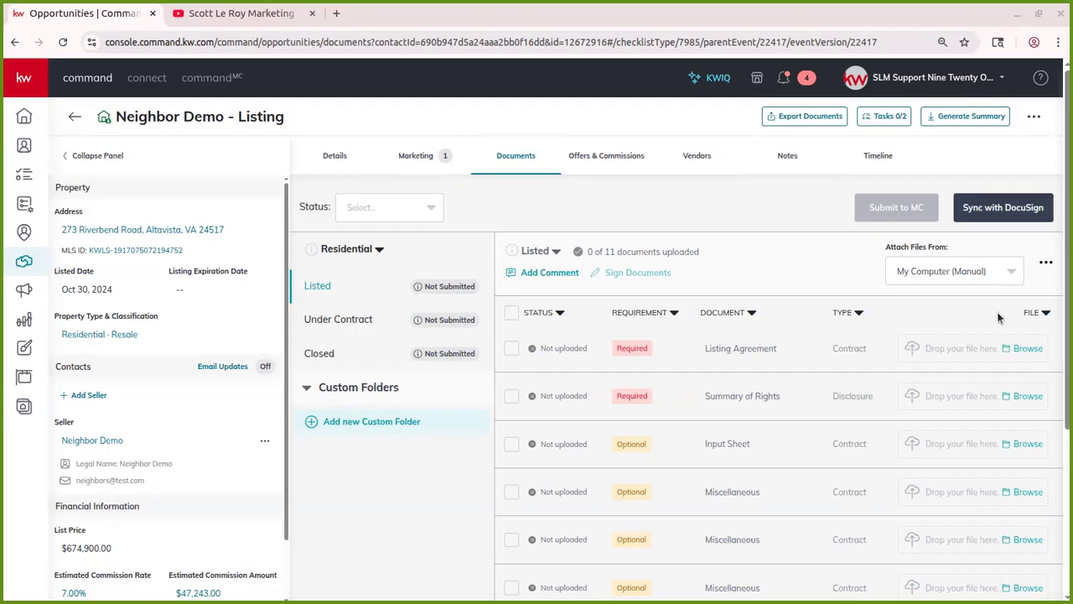
# Sync the listing's documents with DocuSign, and check the file choices for the Broker Compensation Agreement in KW Command
pyautogui.click(994, 215)
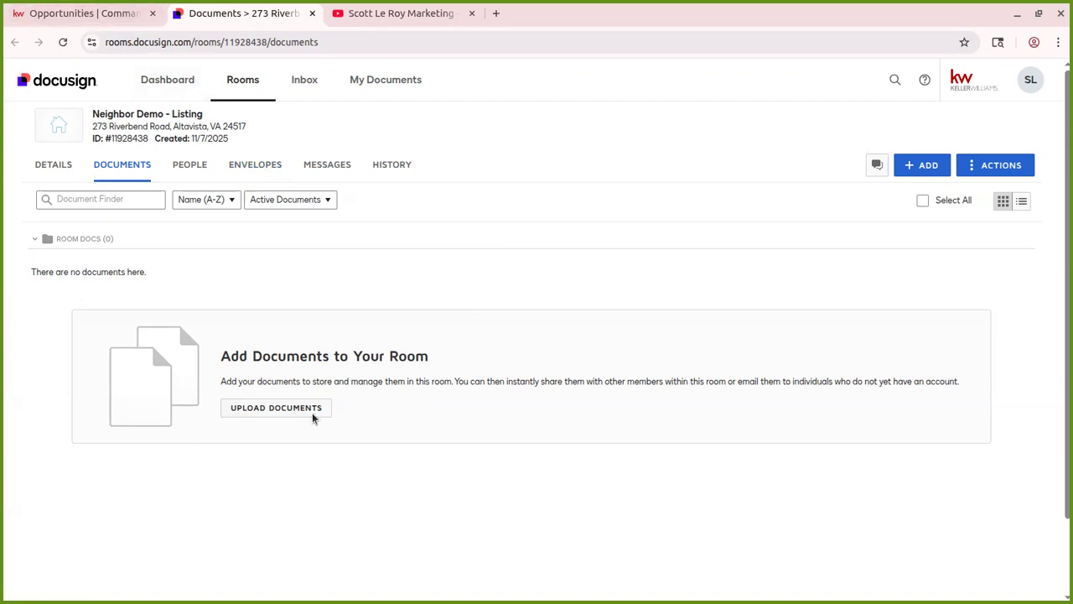
pyautogui.click(79, 15)
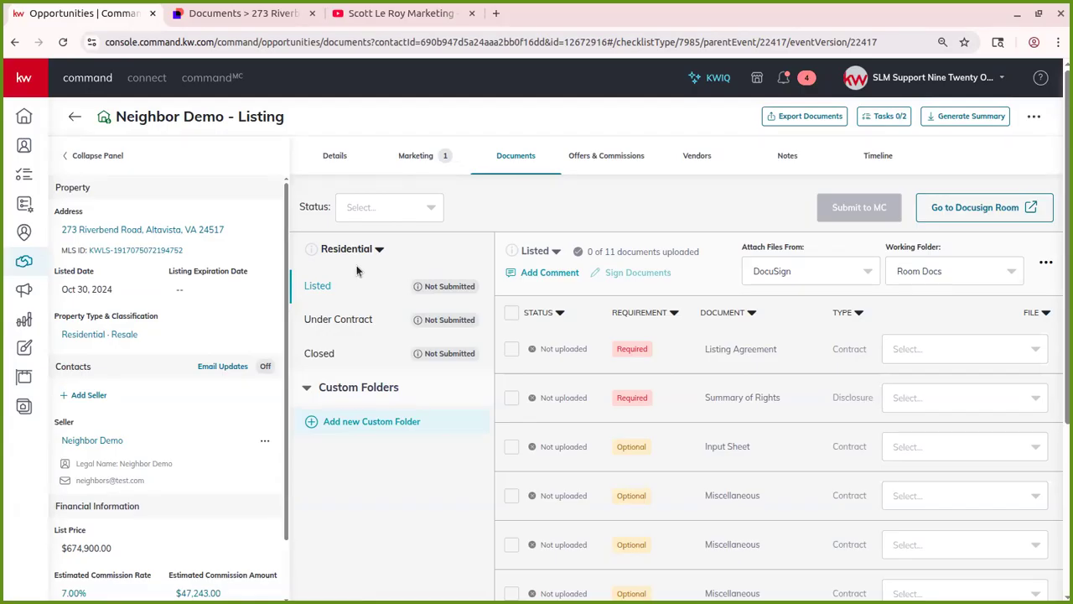
pyautogui.click(903, 350)
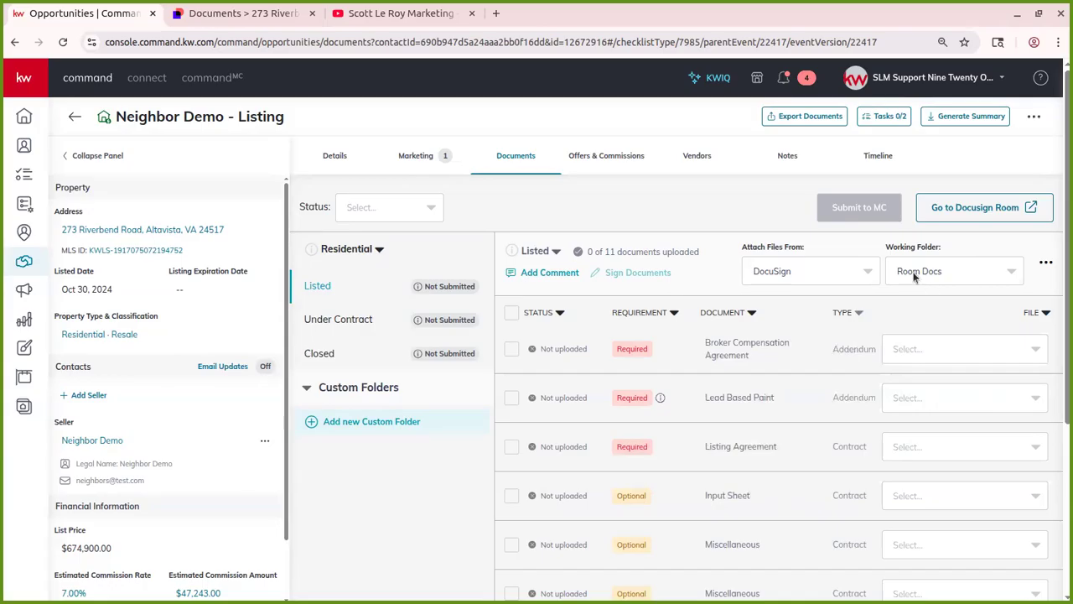
pyautogui.click(950, 352)
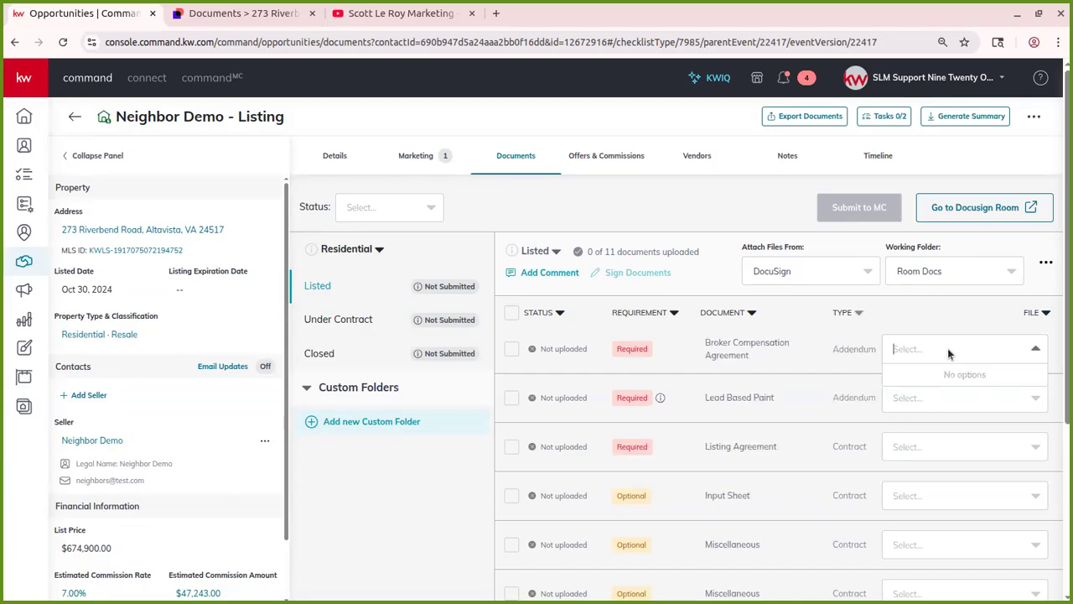
pyautogui.click(927, 318)
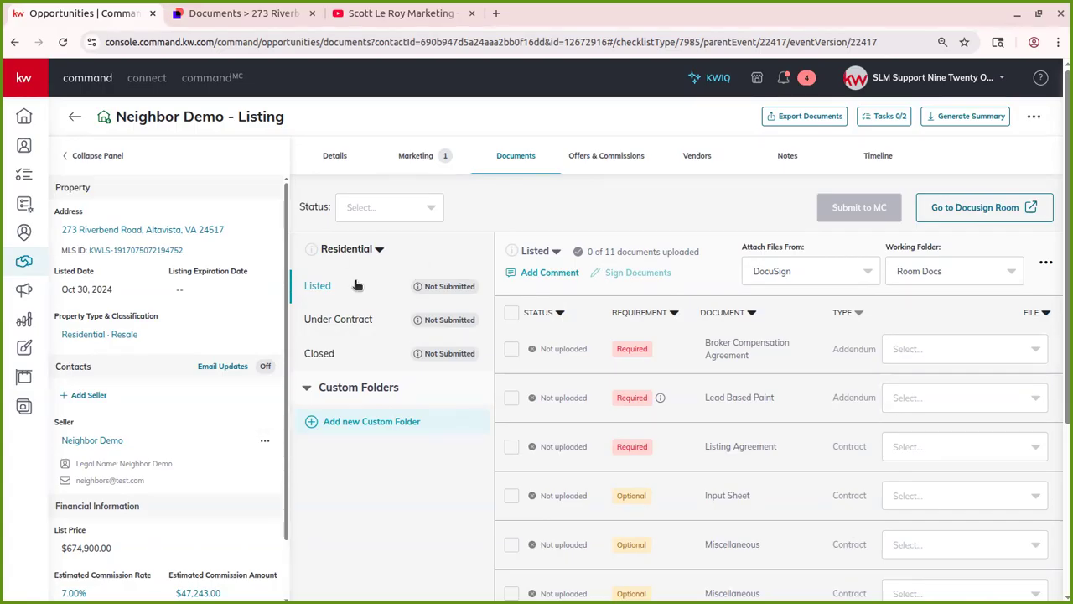
# Start a new offer in the listing's Offers & Commissions and open the KWLS property selection
pyautogui.click(605, 168)
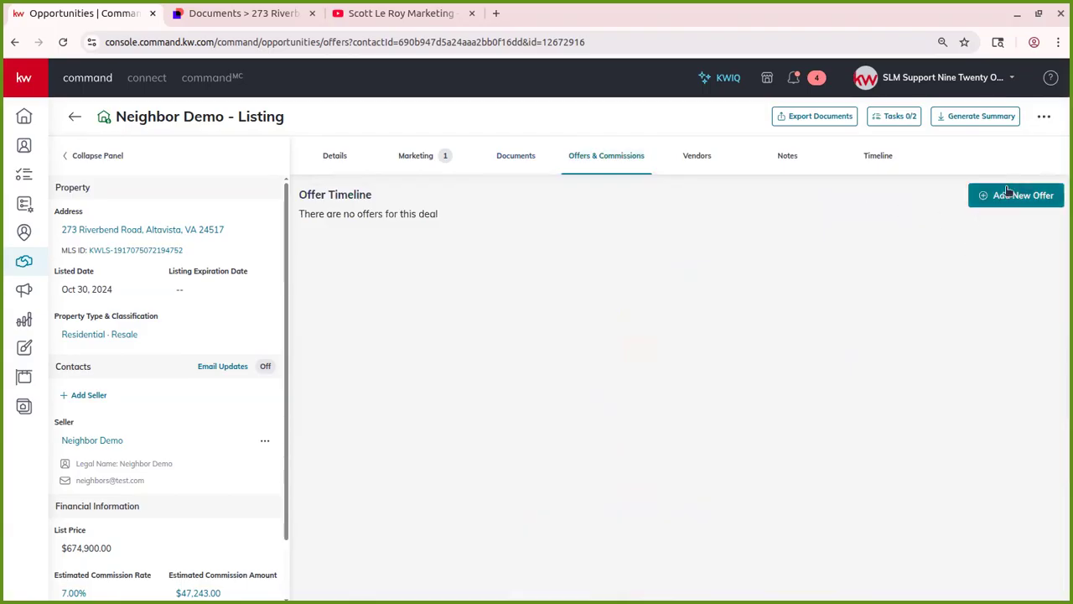
pyautogui.click(1010, 195)
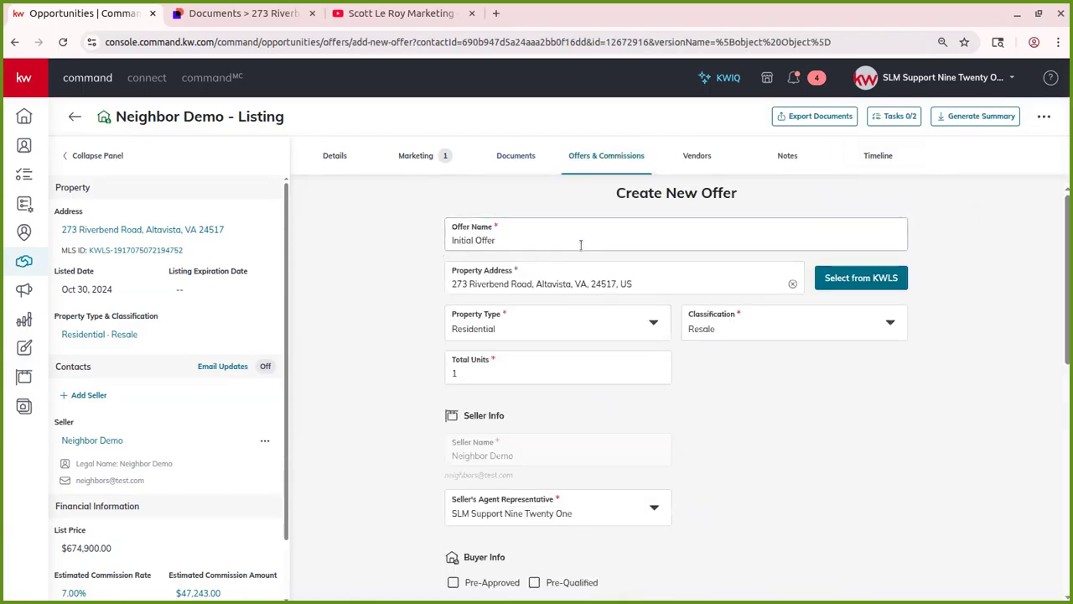
pyautogui.click(872, 283)
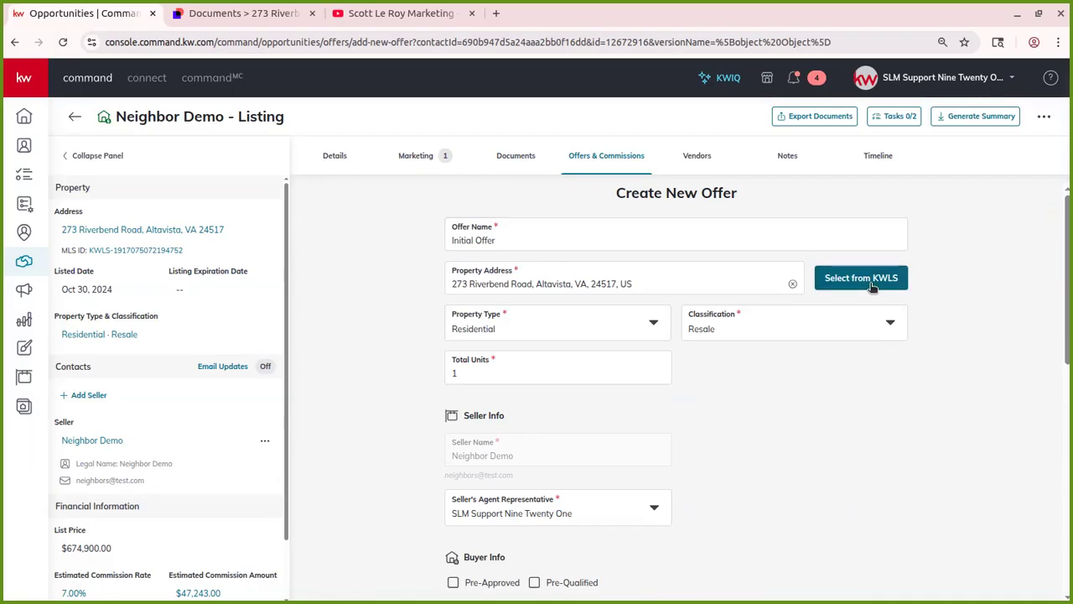
# Try the KWLS property search with All Listings shown and MLS Number as the search type, and close it without changing the property
pyautogui.tripleClick(776, 468)
pyautogui.click(855, 420)
pyautogui.click(438, 122)
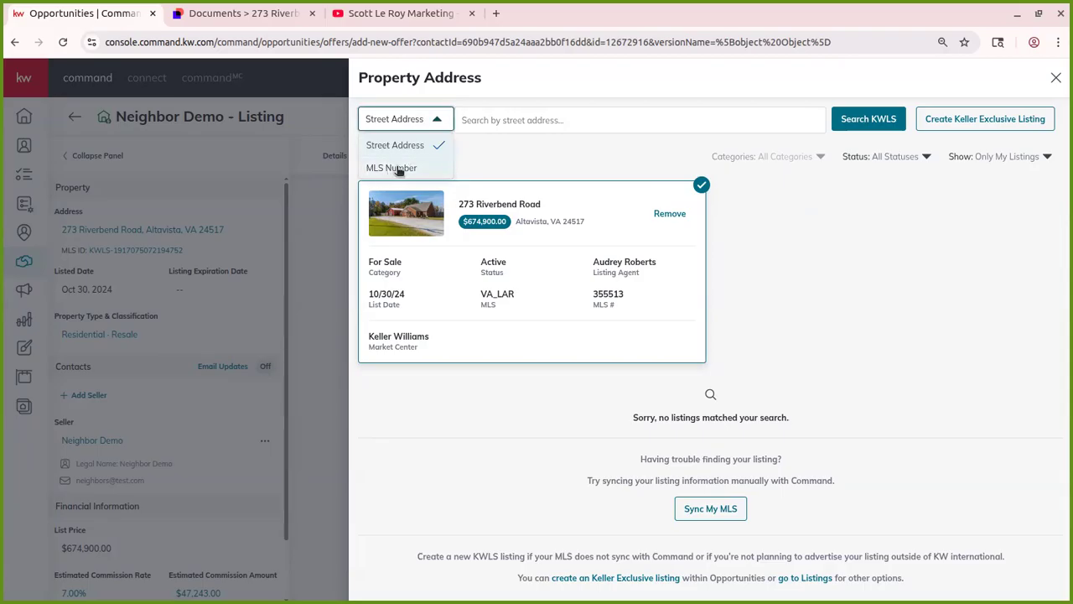
pyautogui.click(505, 151)
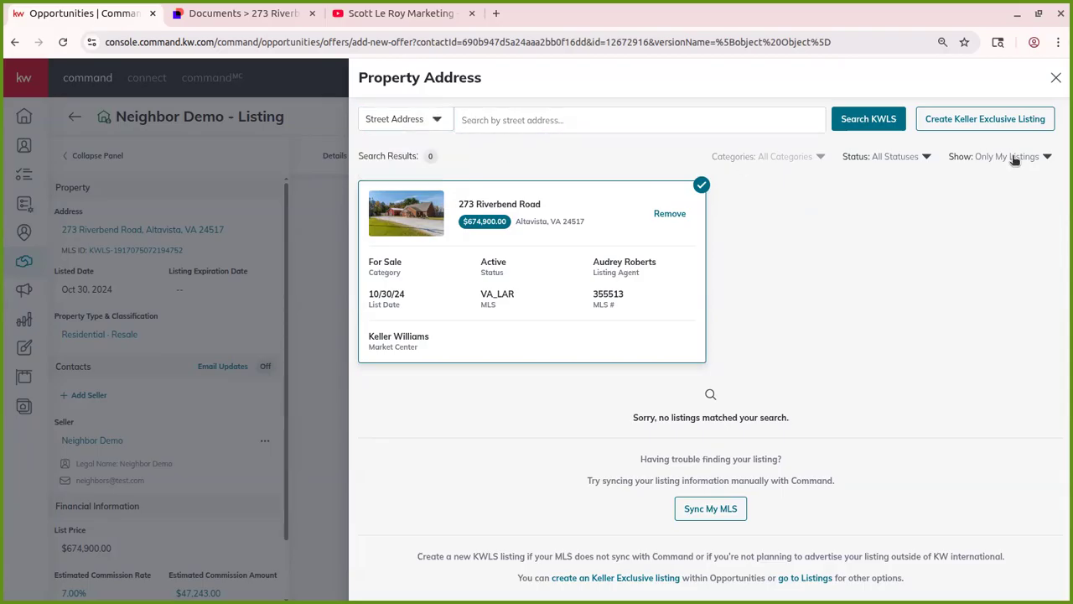
pyautogui.click(1006, 157)
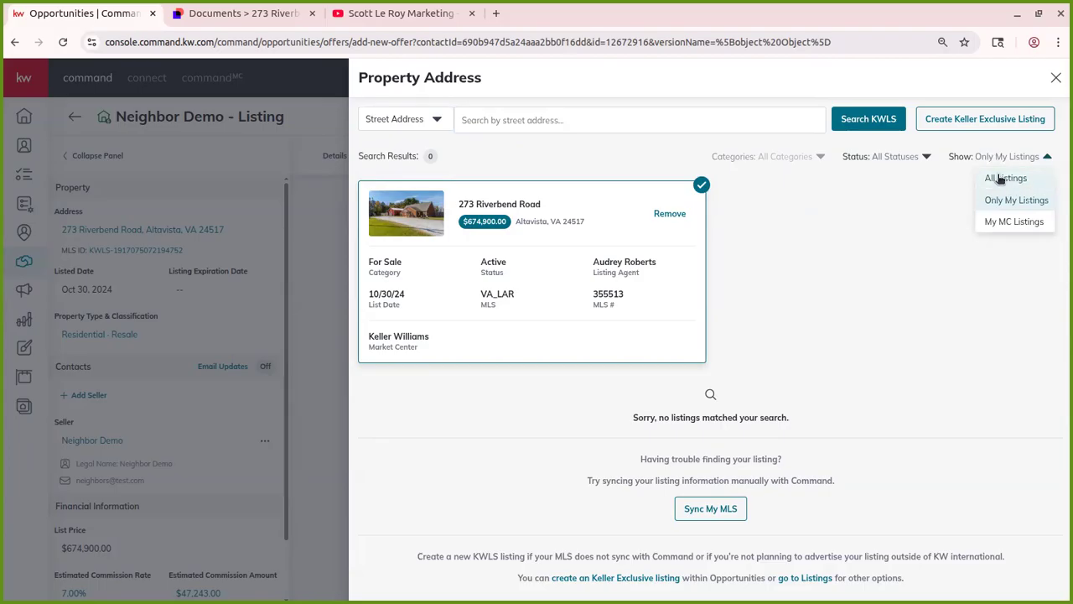
pyautogui.click(1010, 178)
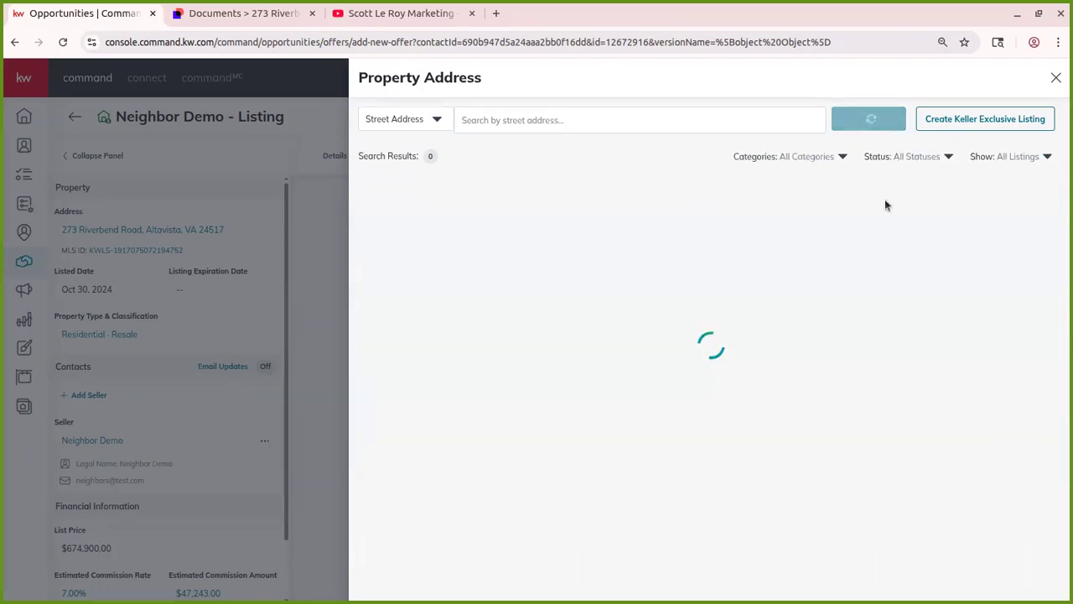
pyautogui.click(422, 123)
pyautogui.click(421, 168)
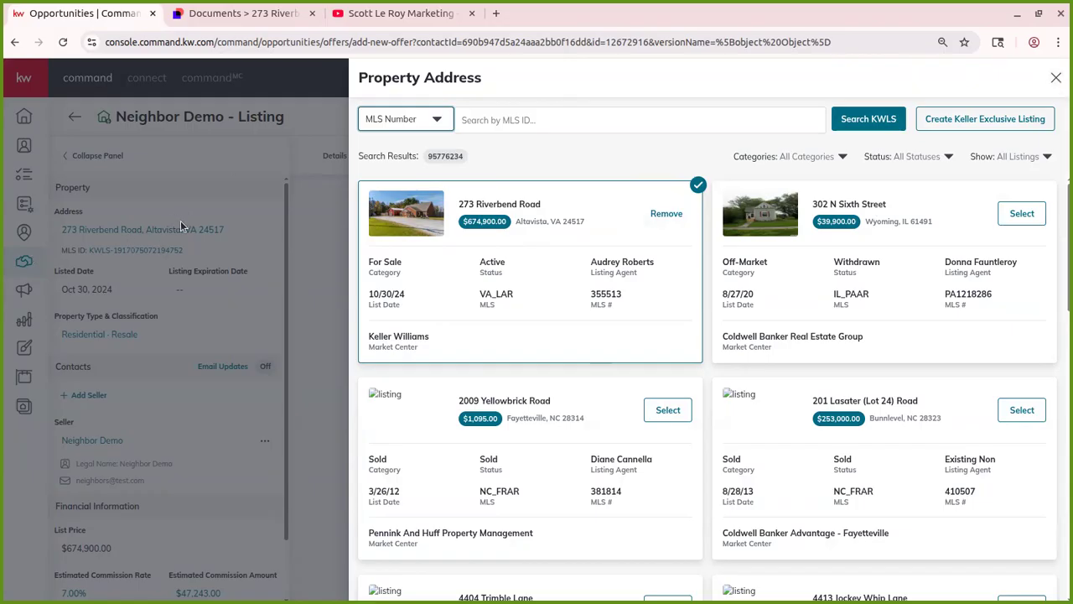
pyautogui.click(1059, 82)
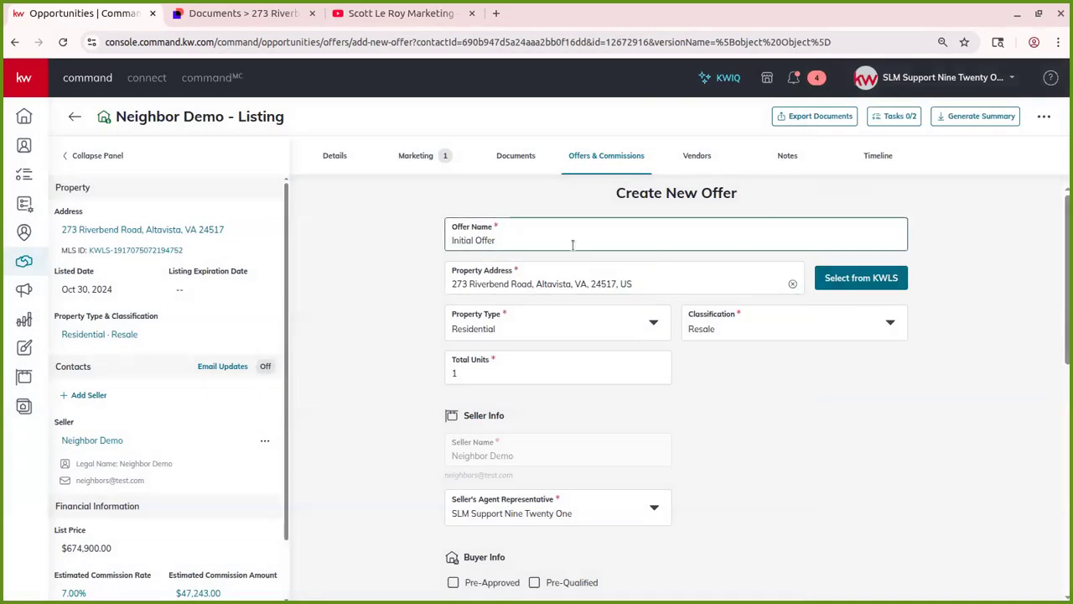
# Review the new offer's property and seller details, and enter Test Buyer as the buyer name
pyautogui.scroll(-1, 570, 244)
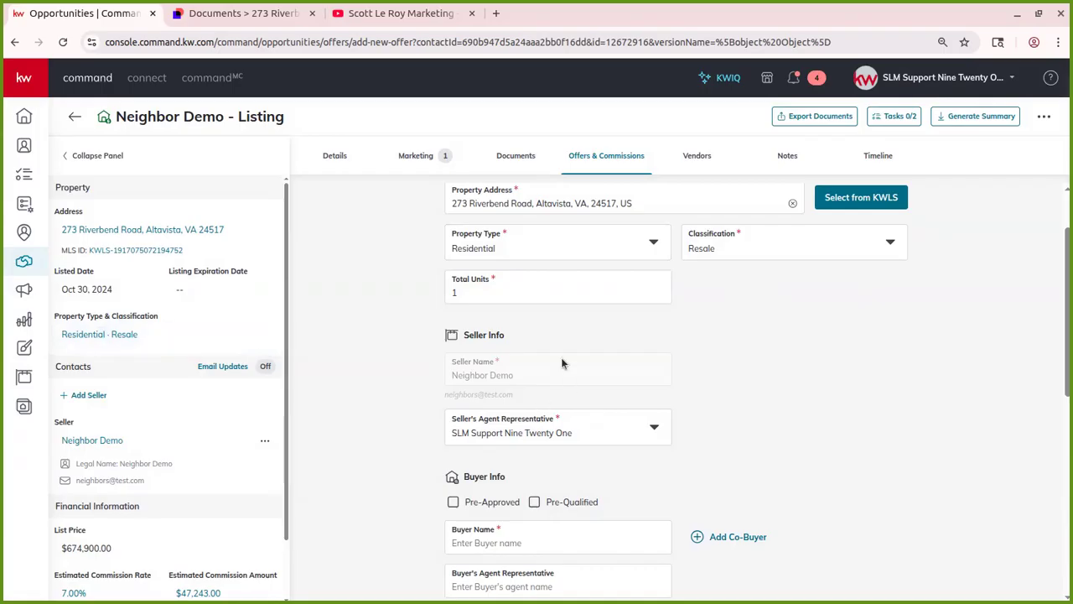
pyautogui.click(499, 293)
pyautogui.scroll(-1, 496, 307)
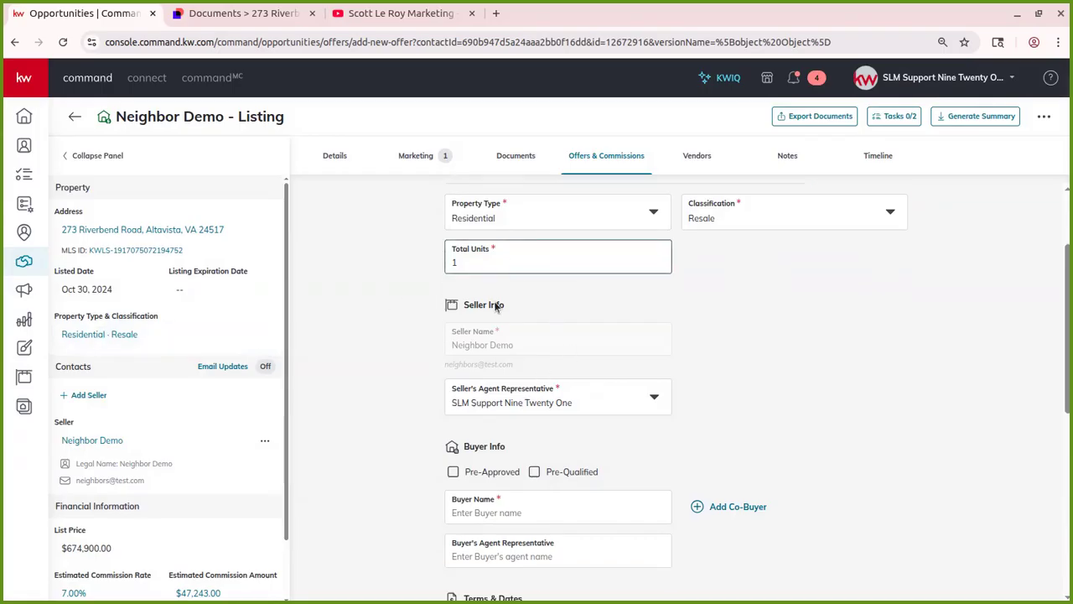
pyautogui.scroll(-2, 496, 307)
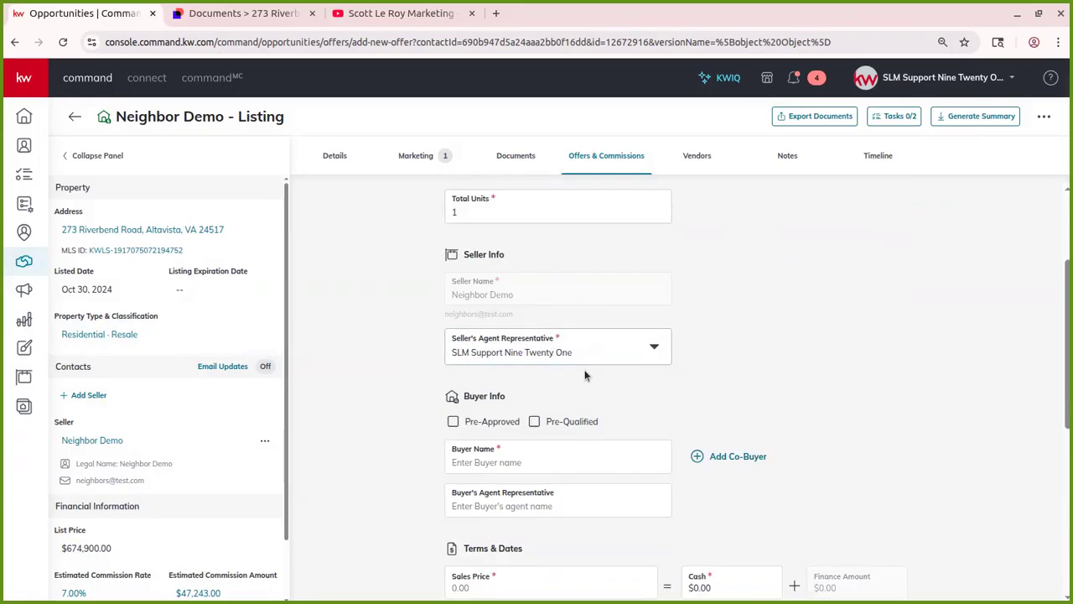
pyautogui.scroll(-2, 442, 396)
pyautogui.scroll(-1, 441, 396)
pyautogui.scroll(2, 504, 232)
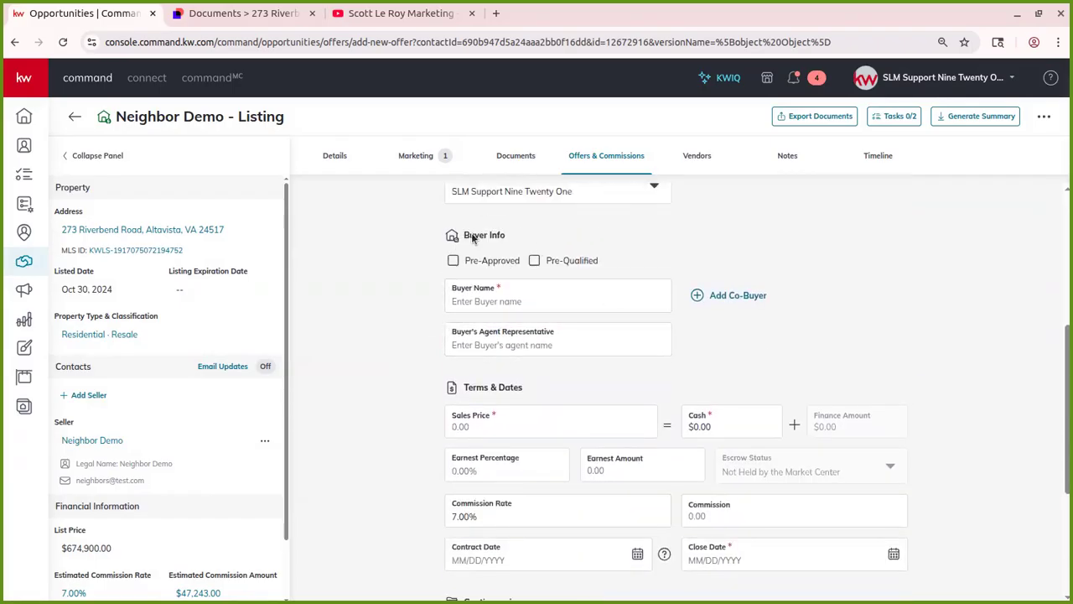
pyautogui.click(513, 295)
pyautogui.write('T')
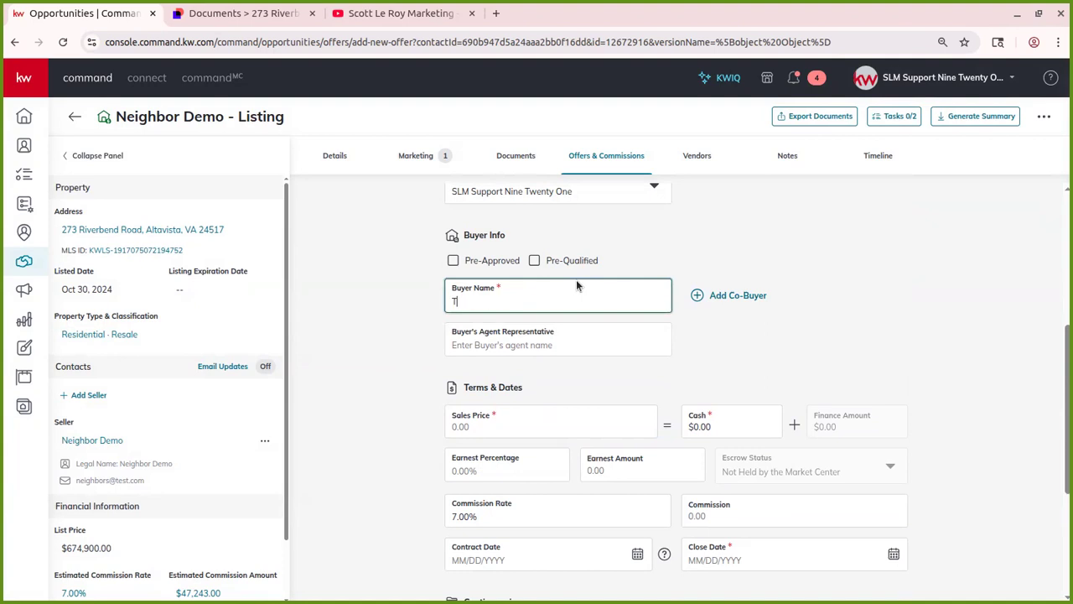
pyautogui.write('est Buyer')
pyautogui.click(374, 342)
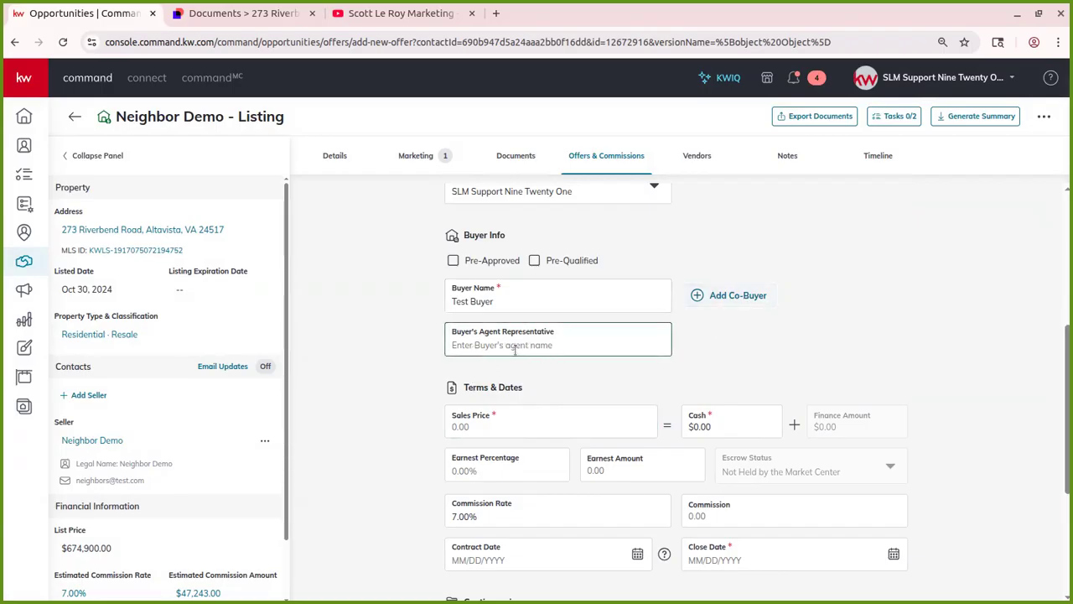
# Set the offer's sales price to $674,900 and its cash amount to $674,900 under Terms & Dates
pyautogui.scroll(-2, 511, 317)
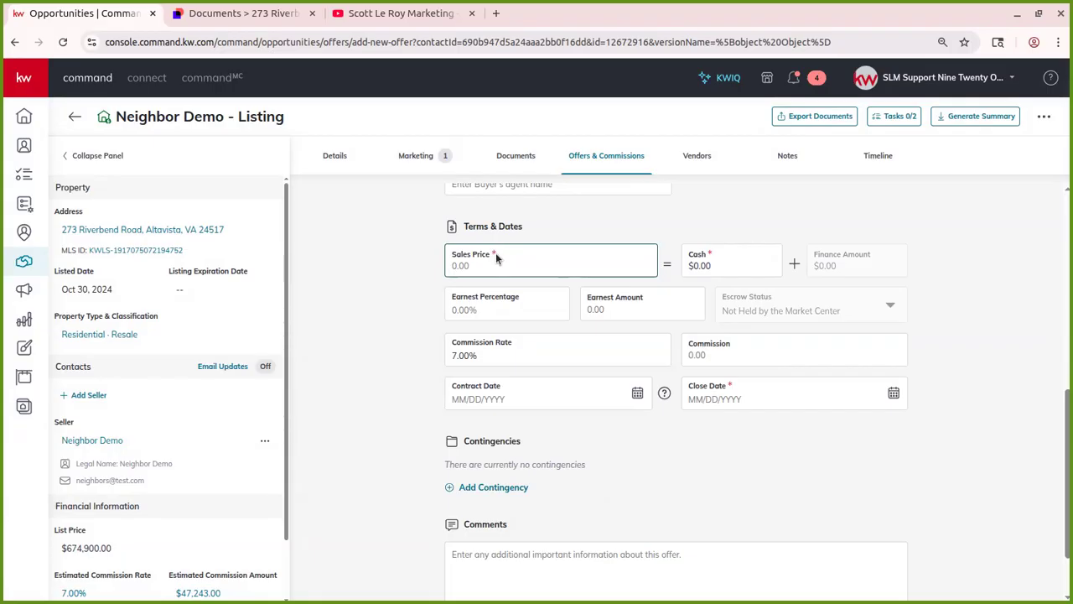
pyautogui.click(475, 265)
pyautogui.write('300000')
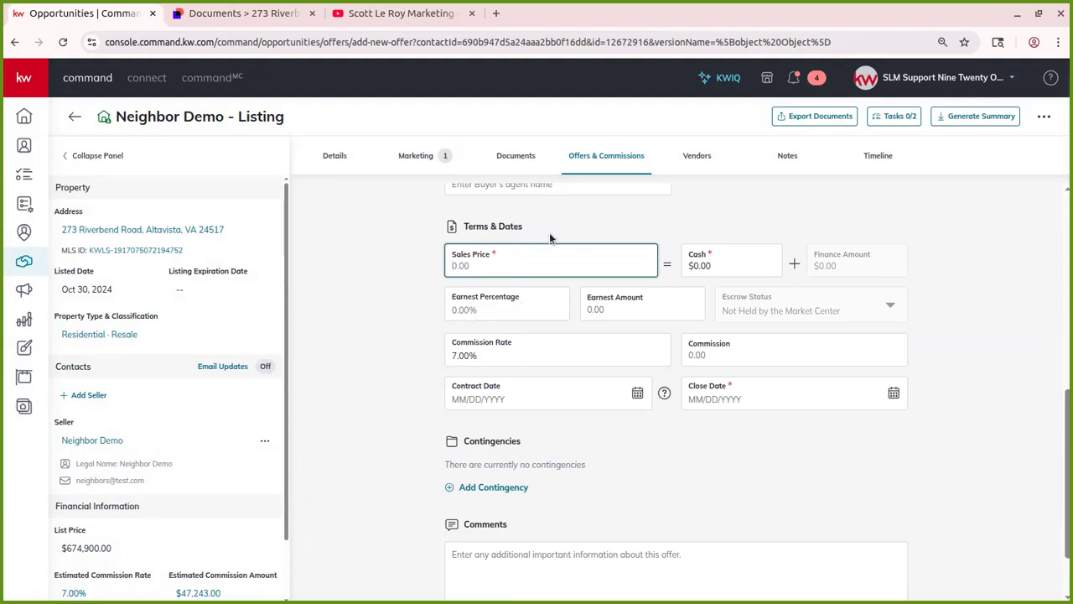
pyautogui.write('674,900')
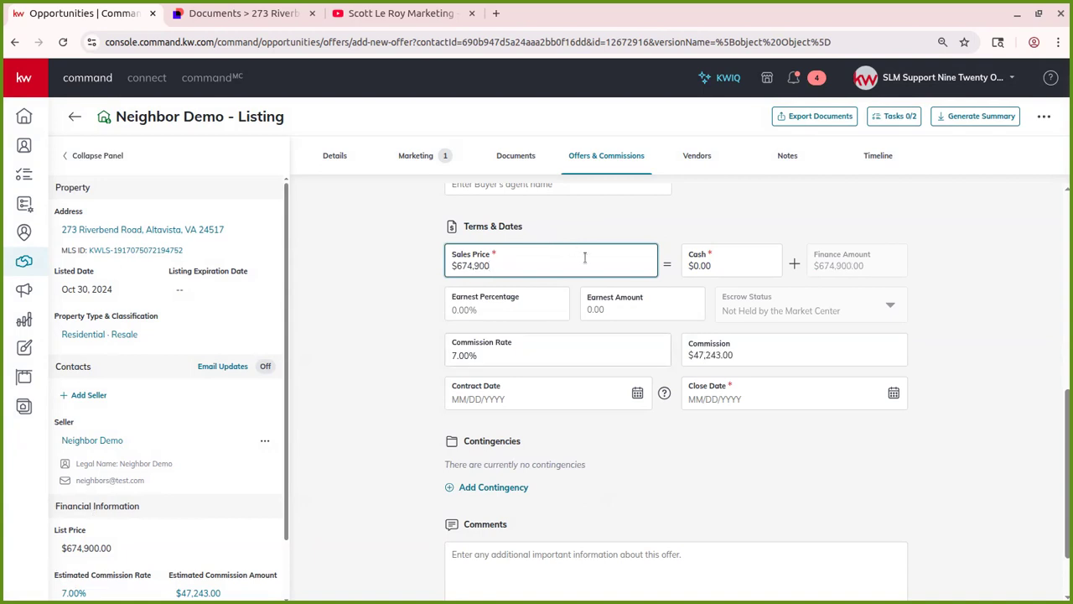
pyautogui.click(756, 256)
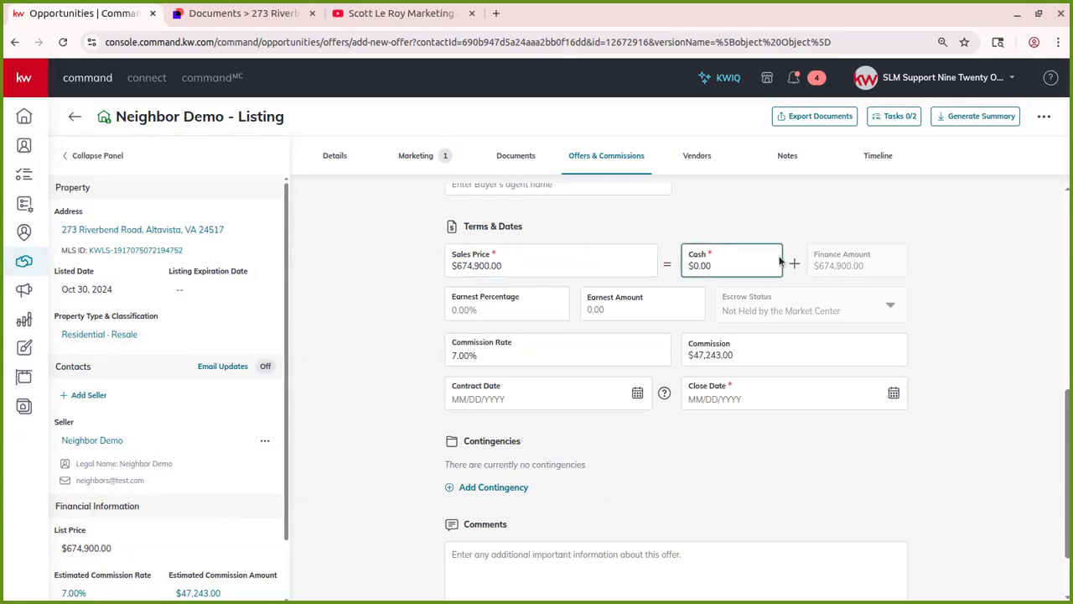
pyautogui.doubleClick(702, 265)
pyautogui.write('674900')
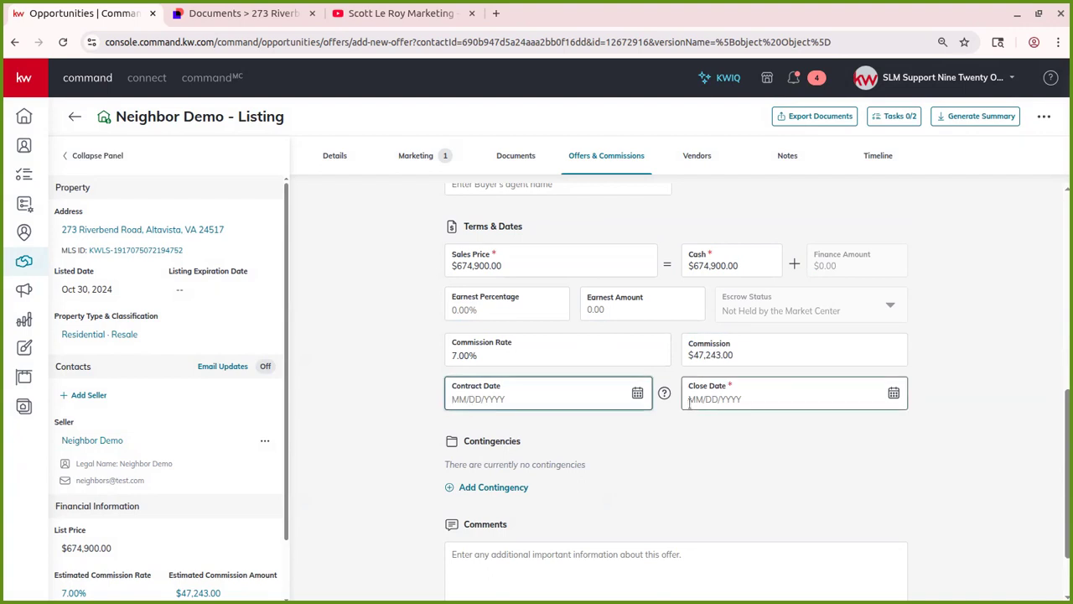
# Set the contract date to 11/07/2025 and the close date to 12/05/2025, and create the offer without accepting it
pyautogui.click(638, 394)
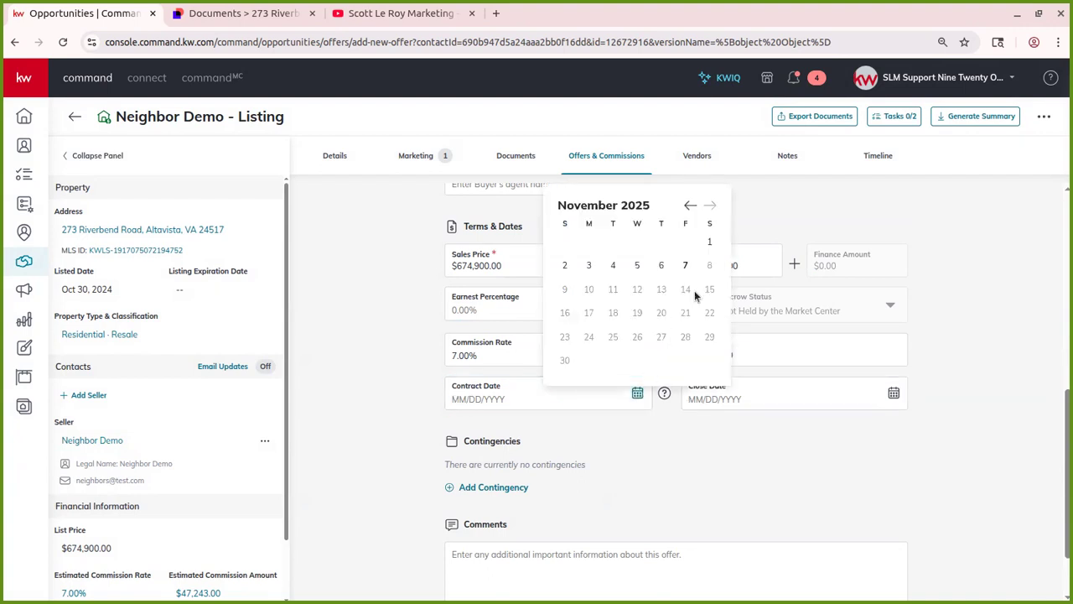
pyautogui.click(687, 267)
pyautogui.click(716, 400)
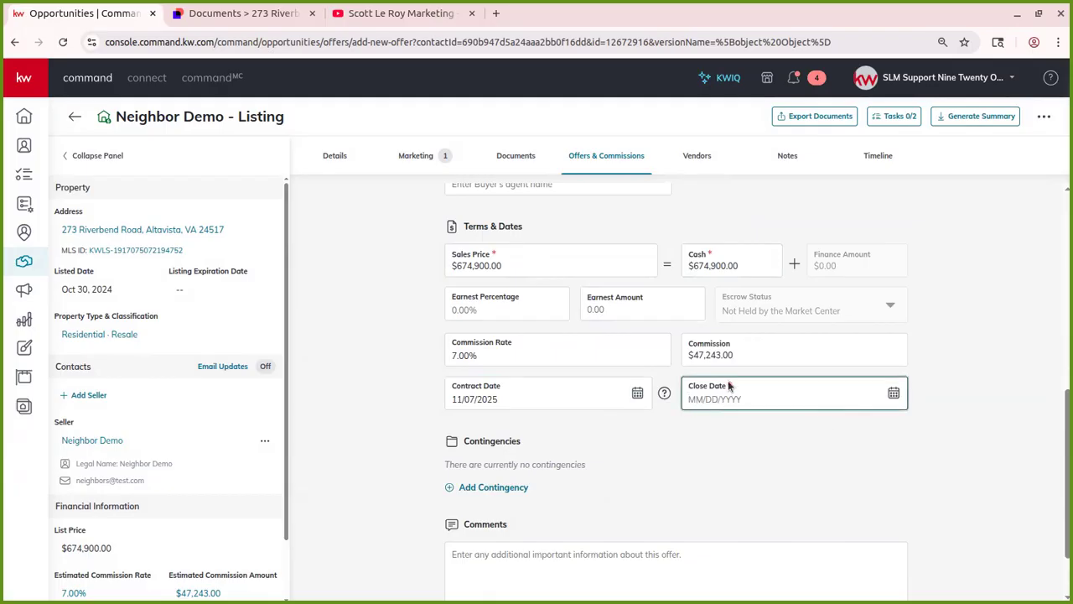
pyautogui.click(894, 393)
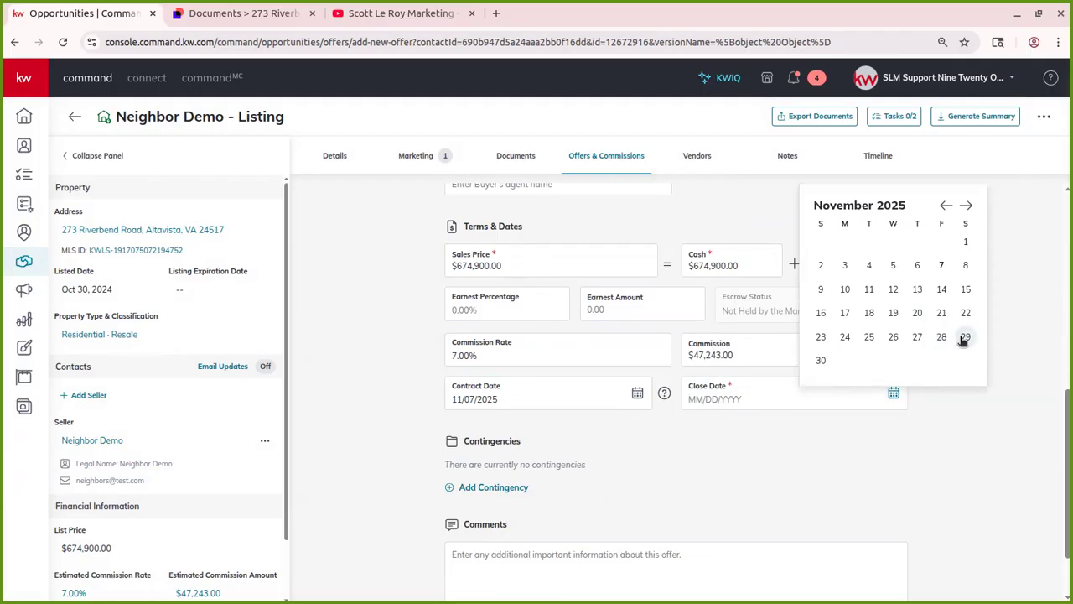
pyautogui.click(967, 206)
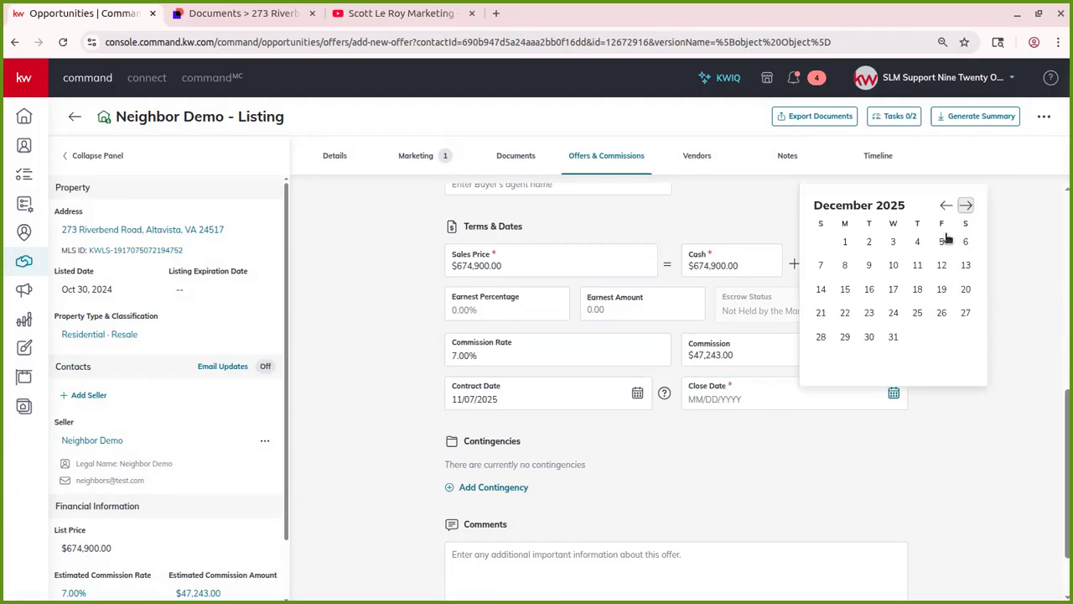
pyautogui.click(942, 241)
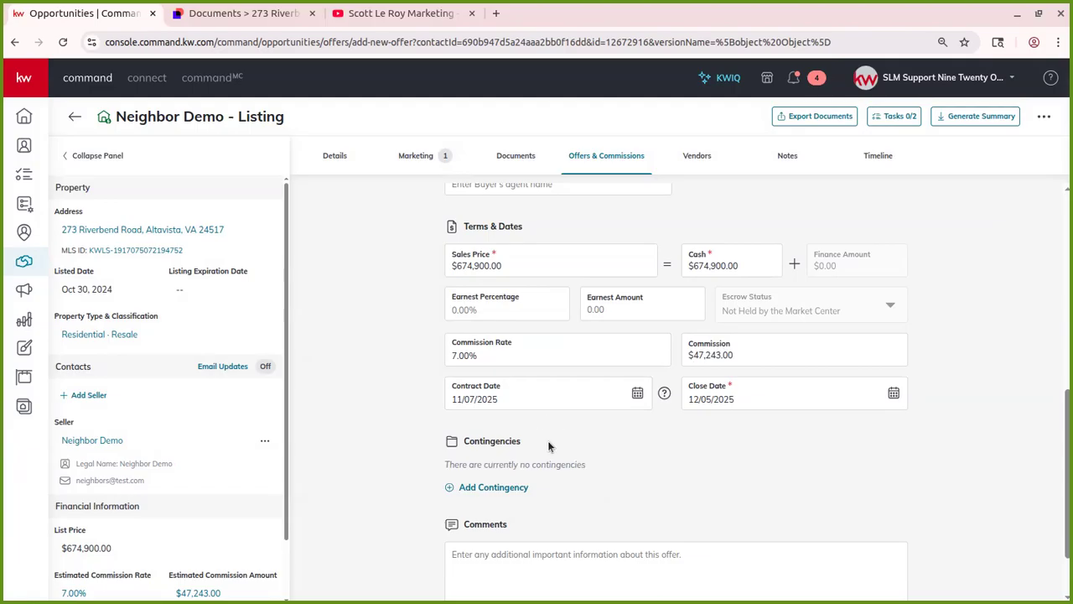
pyautogui.scroll(-1, 548, 440)
pyautogui.click(669, 479)
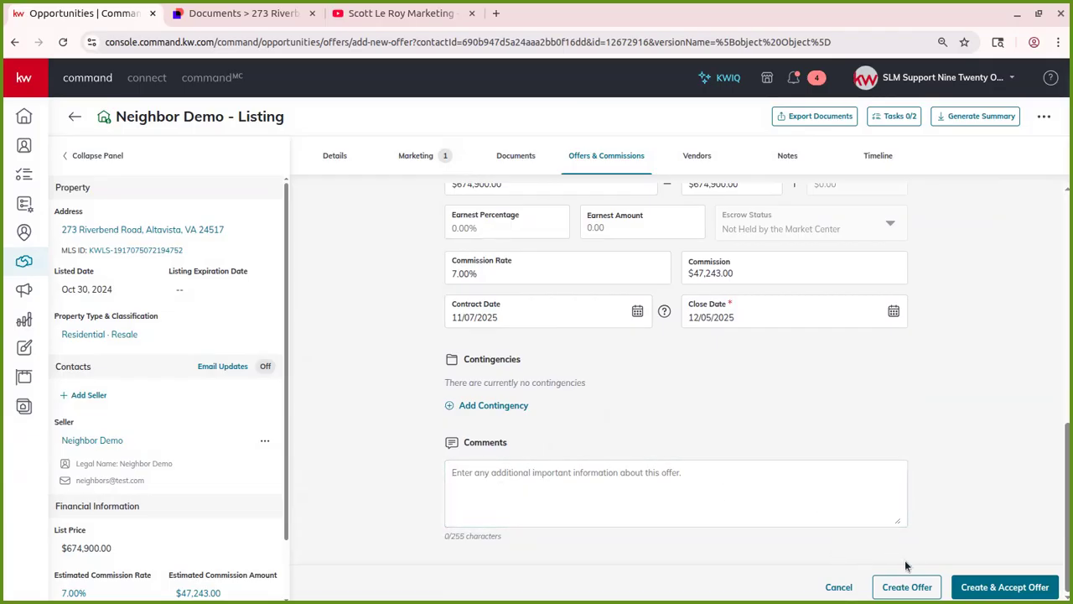
pyautogui.click(906, 587)
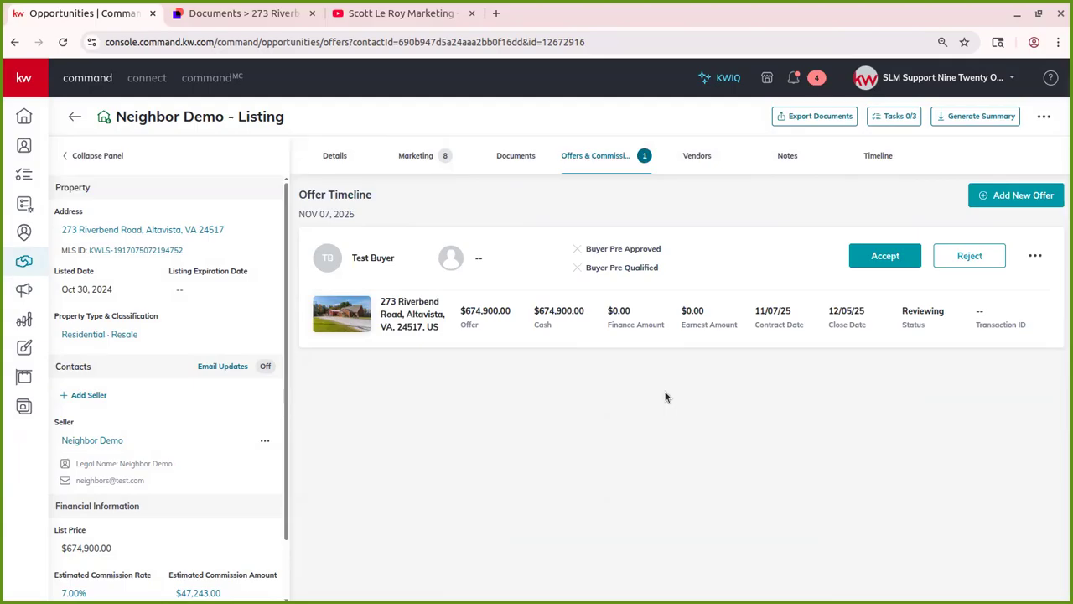
# Start another new offer for the listing and name it Second Offer
pyautogui.click(1007, 194)
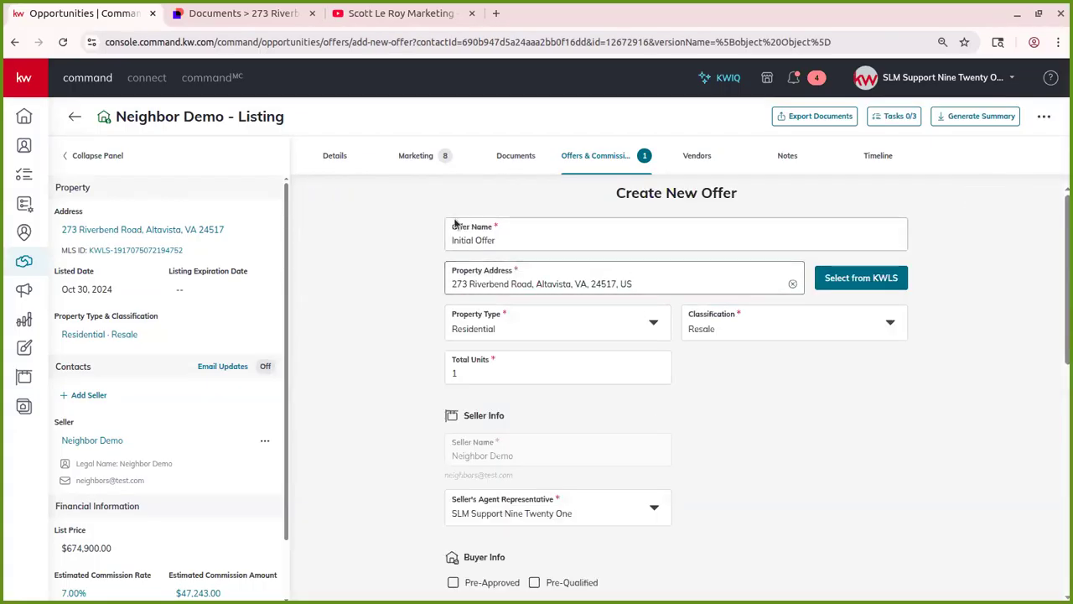
pyautogui.click(546, 243)
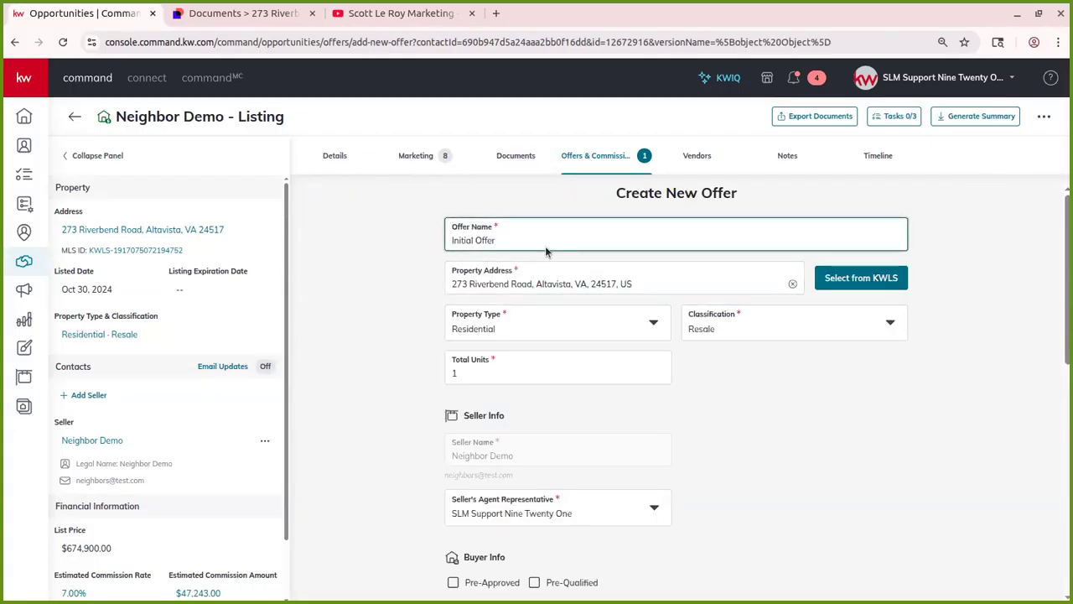
pyautogui.press('BackSpace')
pyautogui.press('BackSpace')
pyautogui.press('BackSpace')
pyautogui.press('BackSpace')
pyautogui.press('BackSpace')
pyautogui.press('BackSpace')
pyautogui.press('BackSpace')
pyautogui.press('BackSpace')
pyautogui.press('BackSpace')
pyautogui.press('BackSpace')
pyautogui.press('BackSpace')
pyautogui.press('BackSpace')
pyautogui.press('BackSpace')
pyautogui.write('Second Offer')
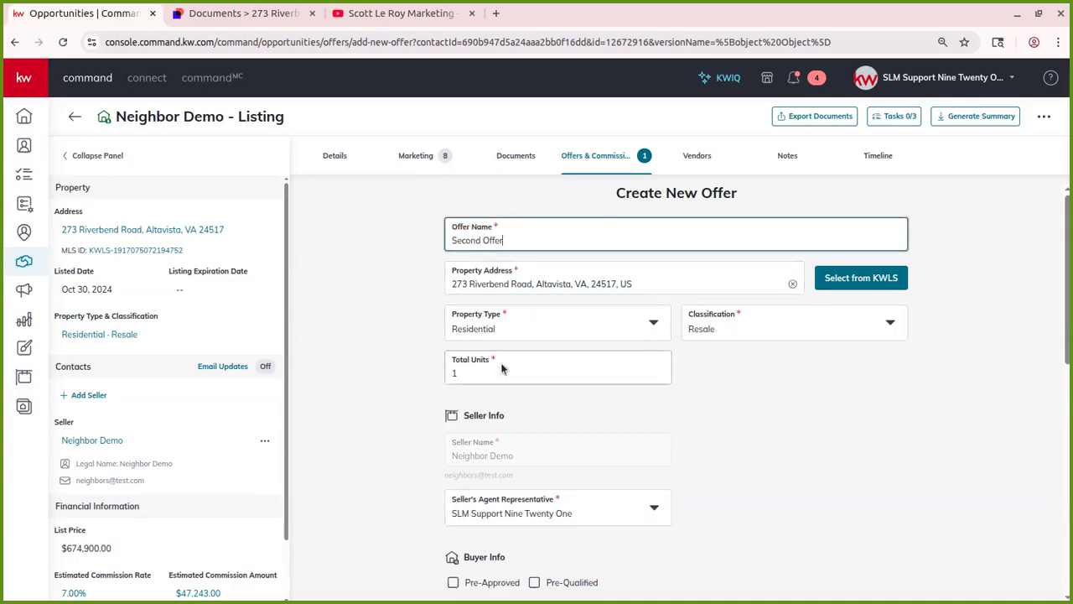
# Set the second offer's sales price to $675,000 and its cash amount to $5,000
pyautogui.scroll(-4, 499, 369)
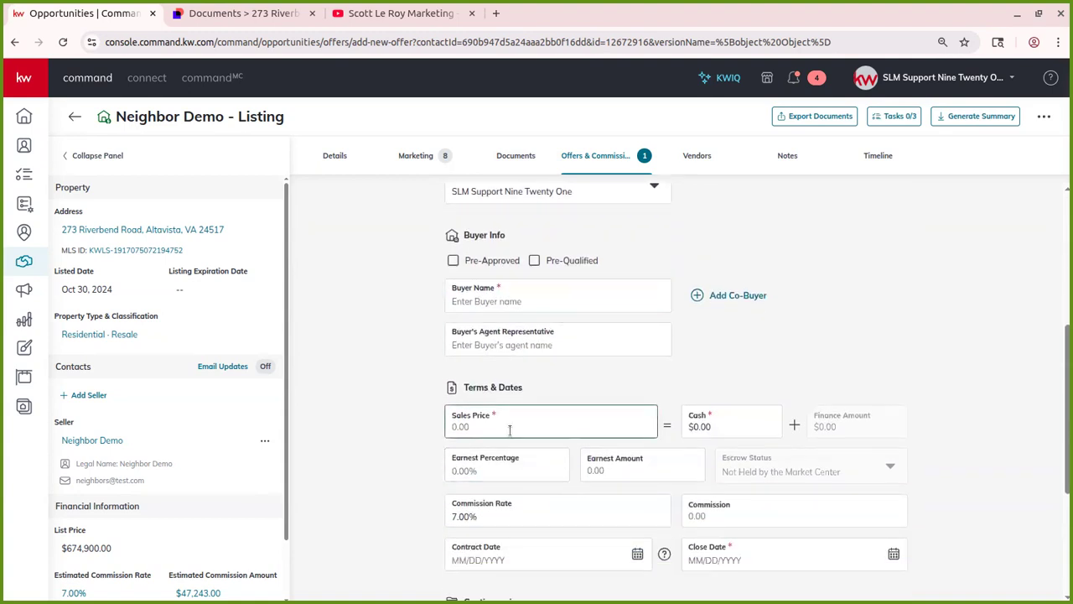
pyautogui.click(514, 428)
pyautogui.write('674900')
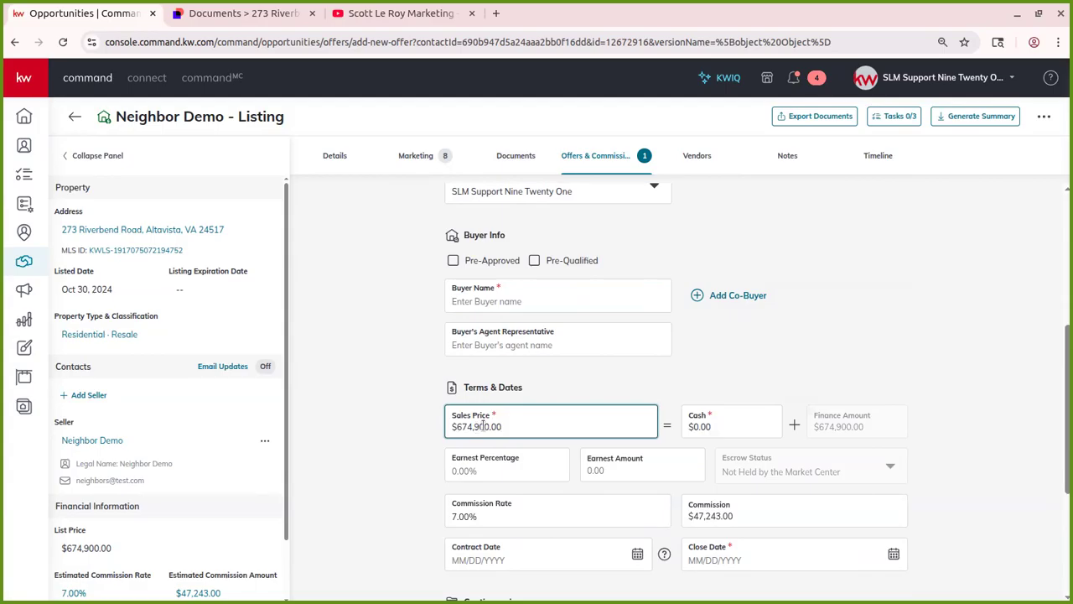
pyautogui.moveTo(485, 426); pyautogui.dragTo(467, 426)
pyautogui.write('5,0')
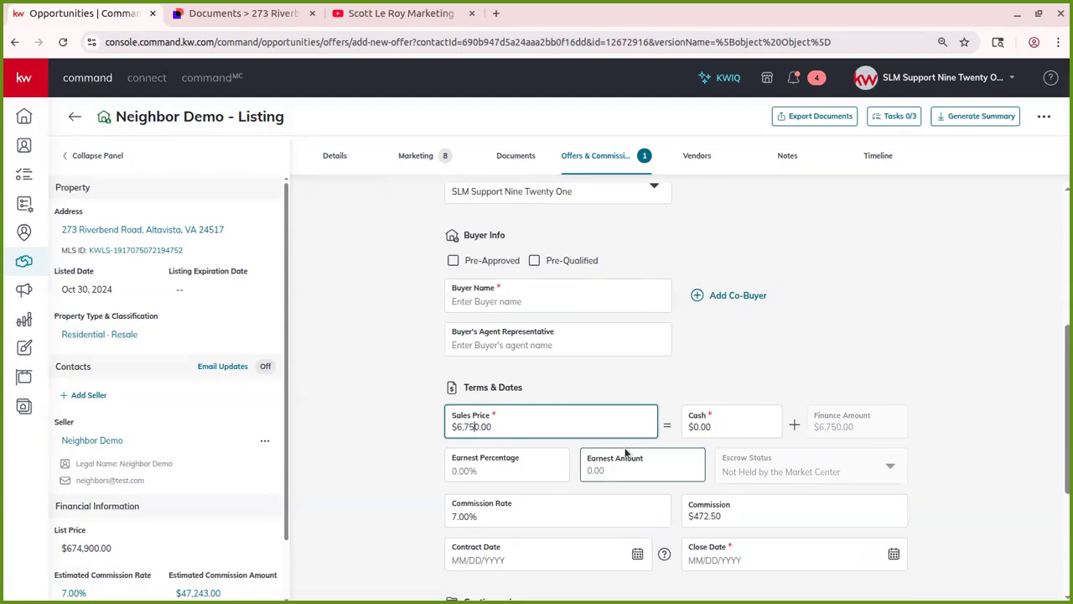
pyautogui.write('00')
pyautogui.click(710, 430)
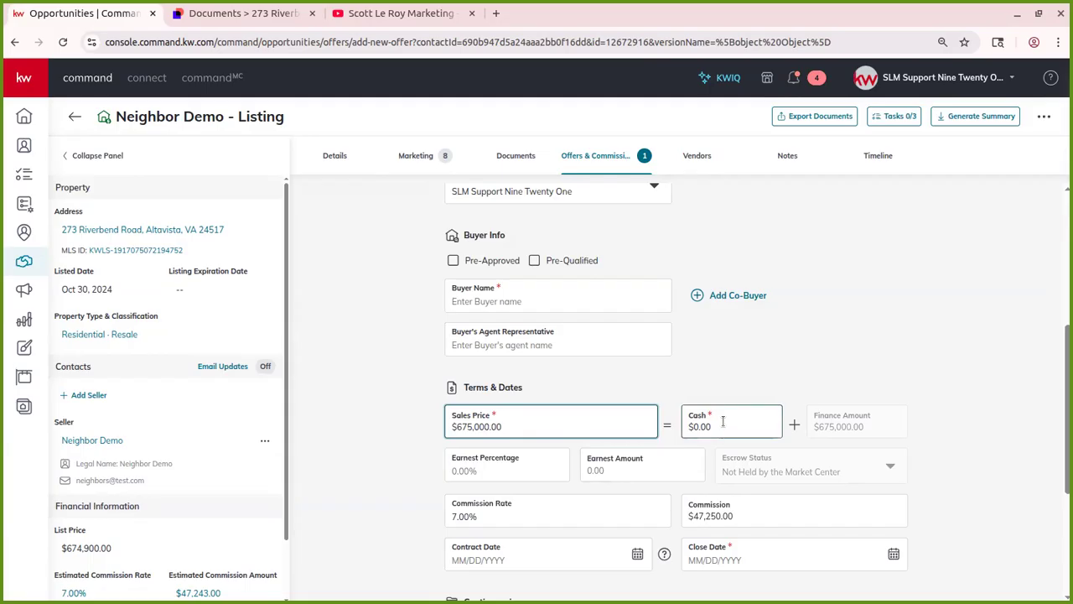
pyautogui.doubleClick(721, 426)
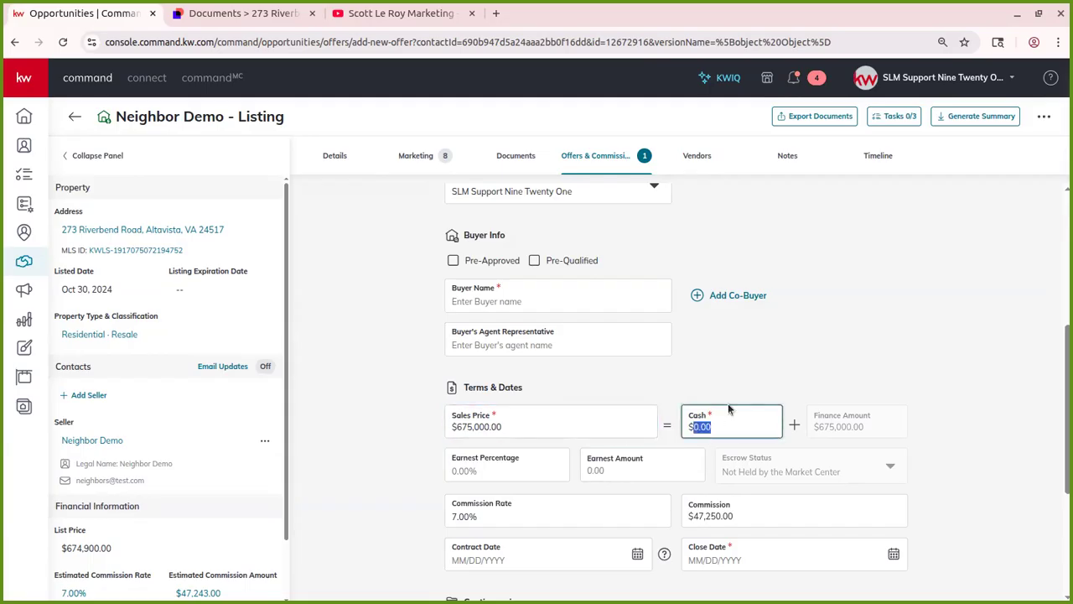
pyautogui.write('5000')
pyautogui.click(778, 330)
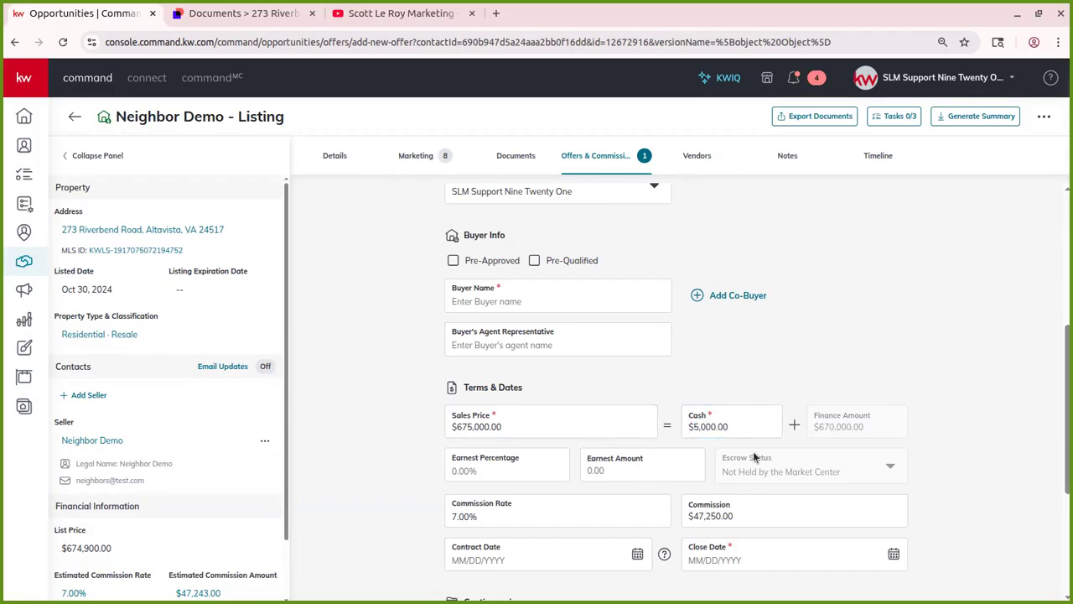
# Set the second offer's contract date to 11/07/2025 and close date to 12/05/2025, and try to create the offer
pyautogui.scroll(-1, 753, 457)
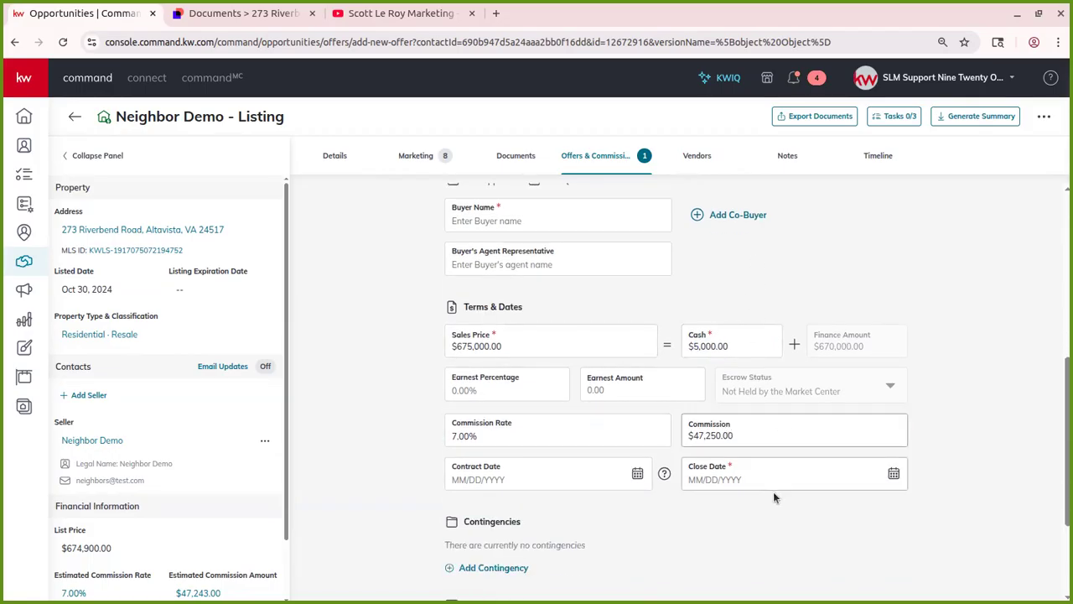
pyautogui.click(536, 475)
pyautogui.write('11/07/2025')
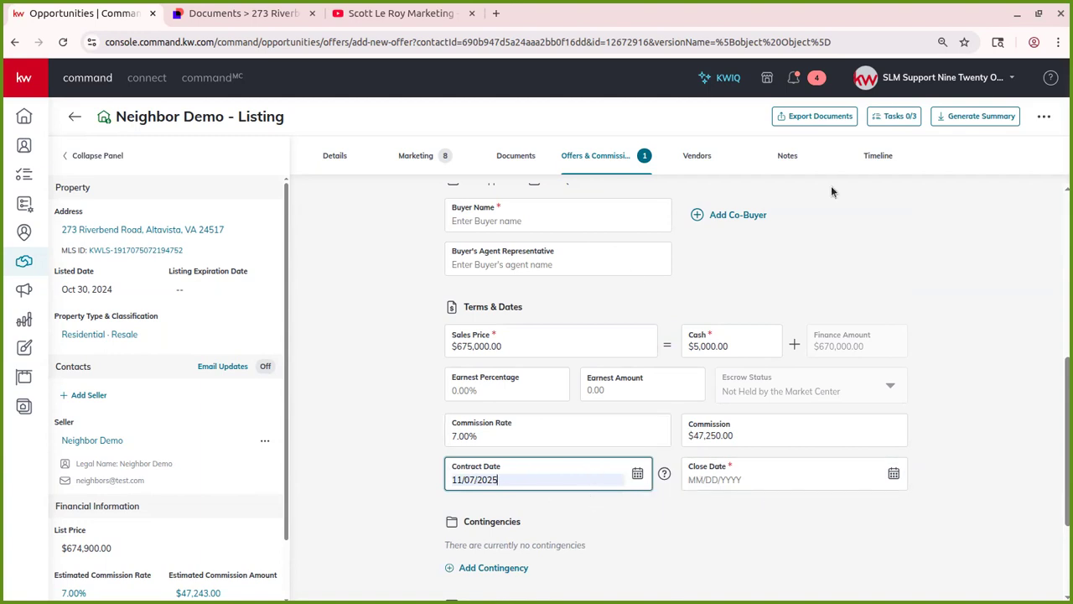
pyautogui.click(756, 480)
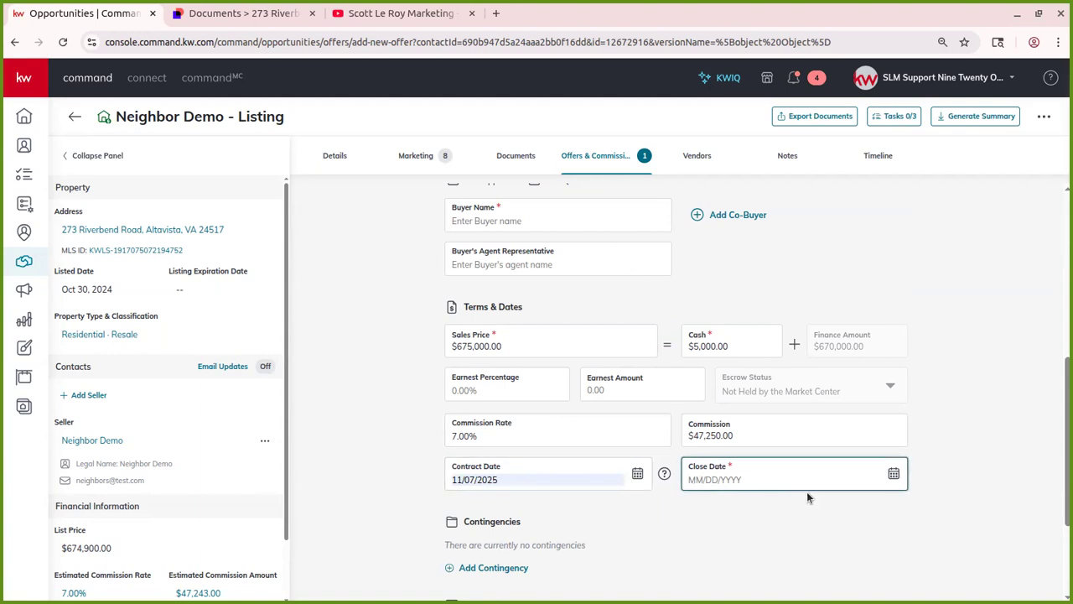
pyautogui.click(823, 514)
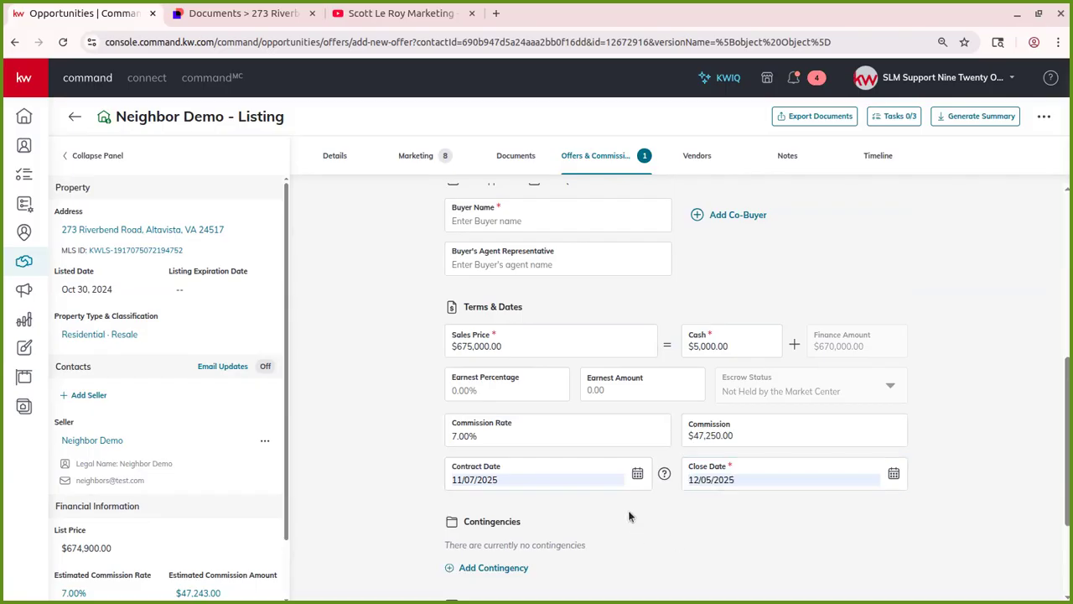
pyautogui.scroll(-2, 587, 459)
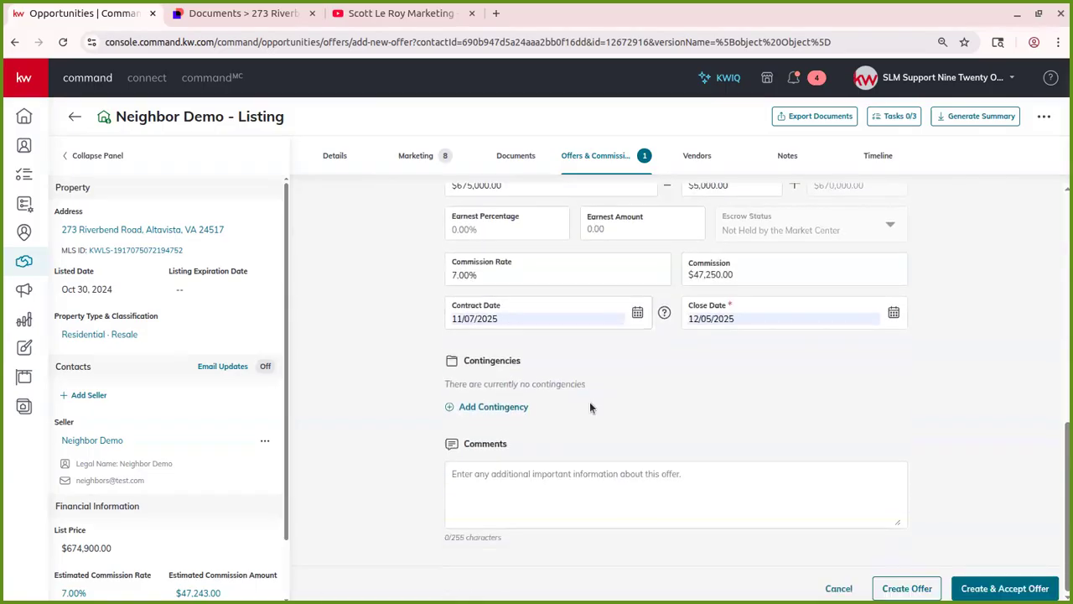
pyautogui.click(907, 588)
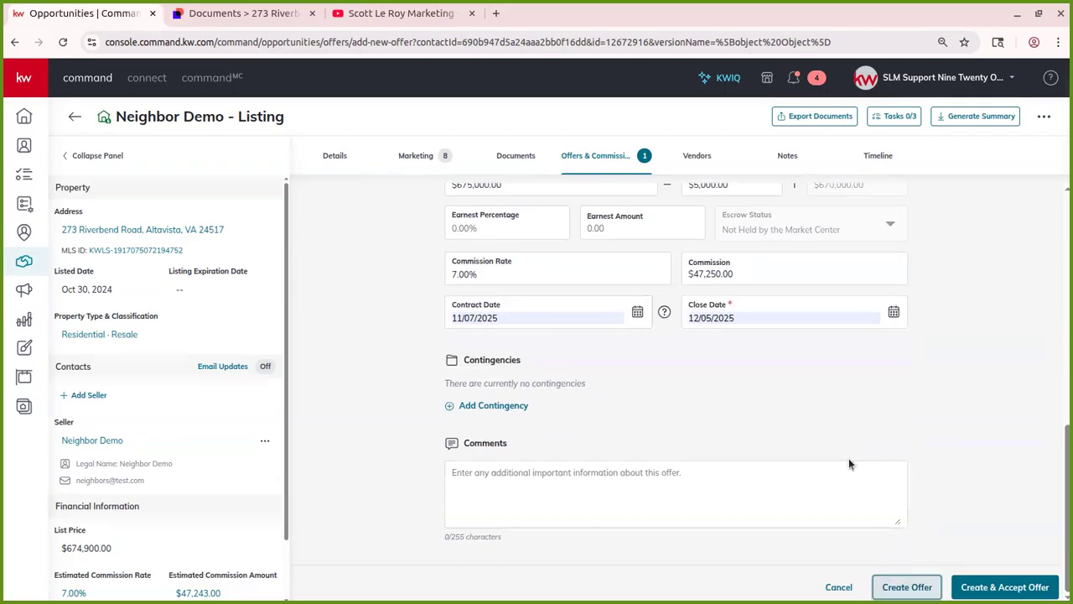
# Enter Buyer as the second offer's buyer name and create the offer without accepting it
pyautogui.click(542, 383)
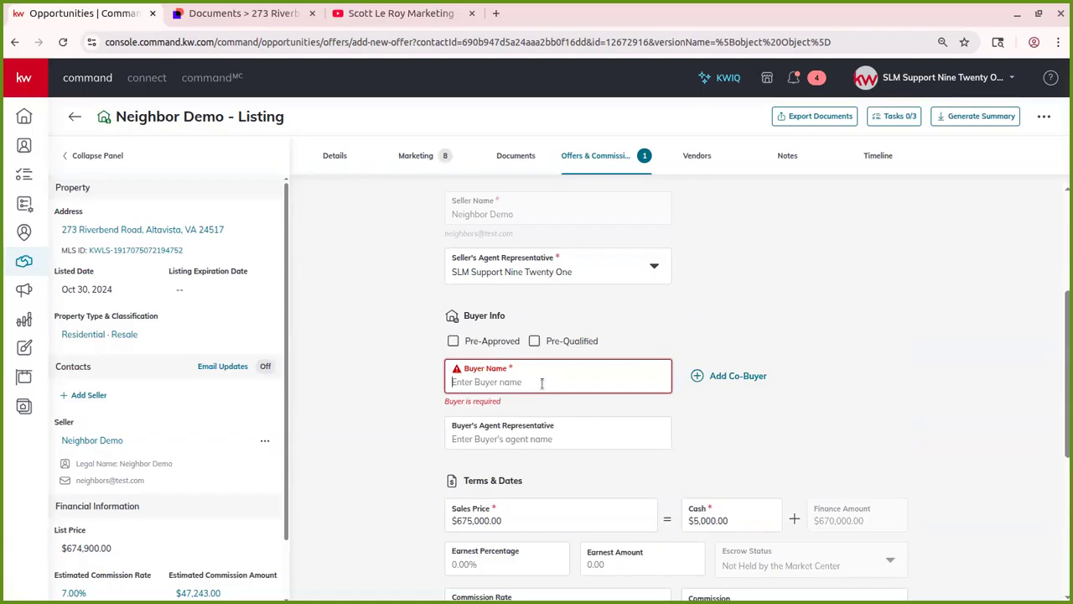
pyautogui.write('Buyer')
pyautogui.click(894, 319)
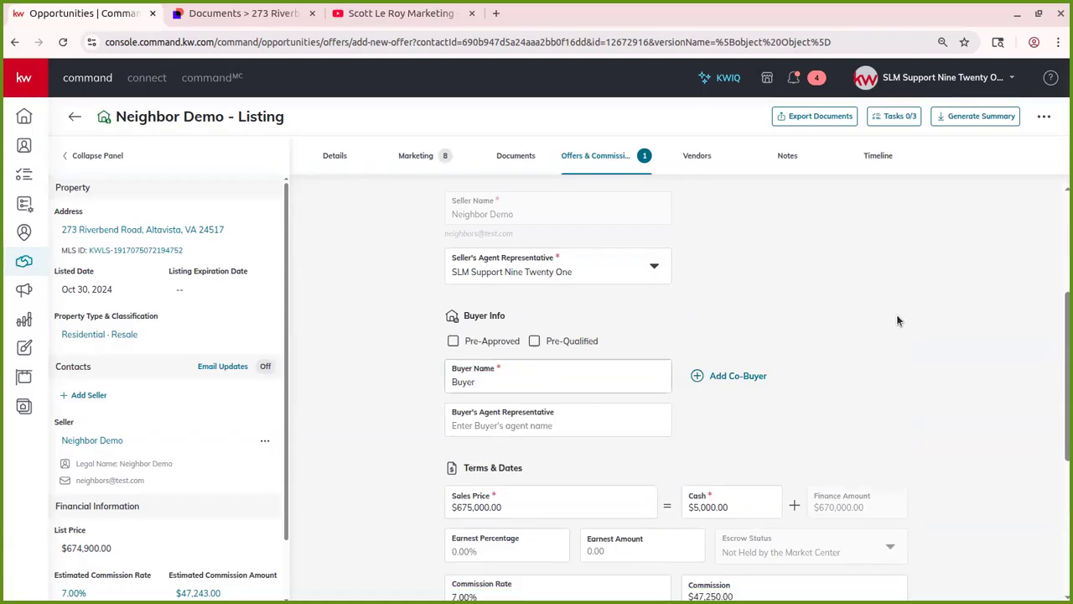
pyautogui.scroll(-5, 894, 319)
pyautogui.click(914, 586)
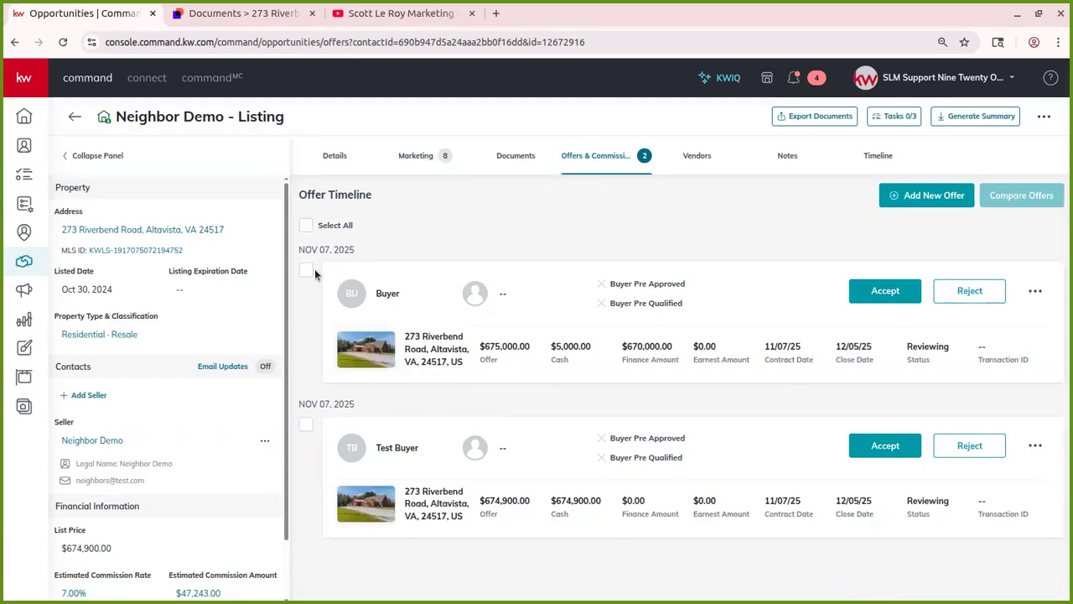
# Compare the Buyer and Test Buyer offers side by side, and return to the offer timeline
pyautogui.click(307, 273)
pyautogui.click(307, 425)
pyautogui.click(1023, 202)
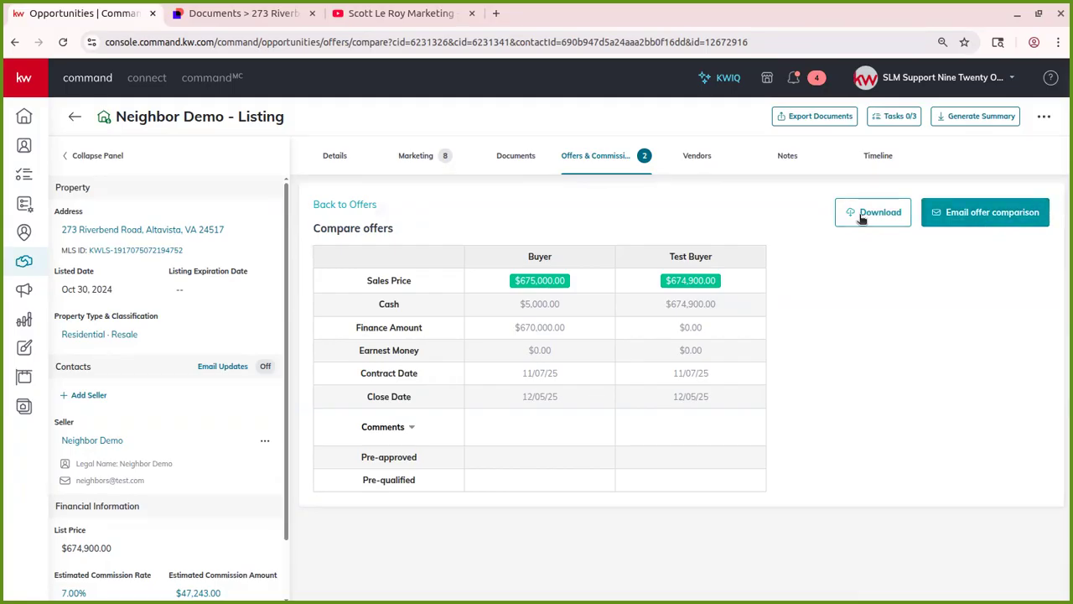
pyautogui.click(325, 205)
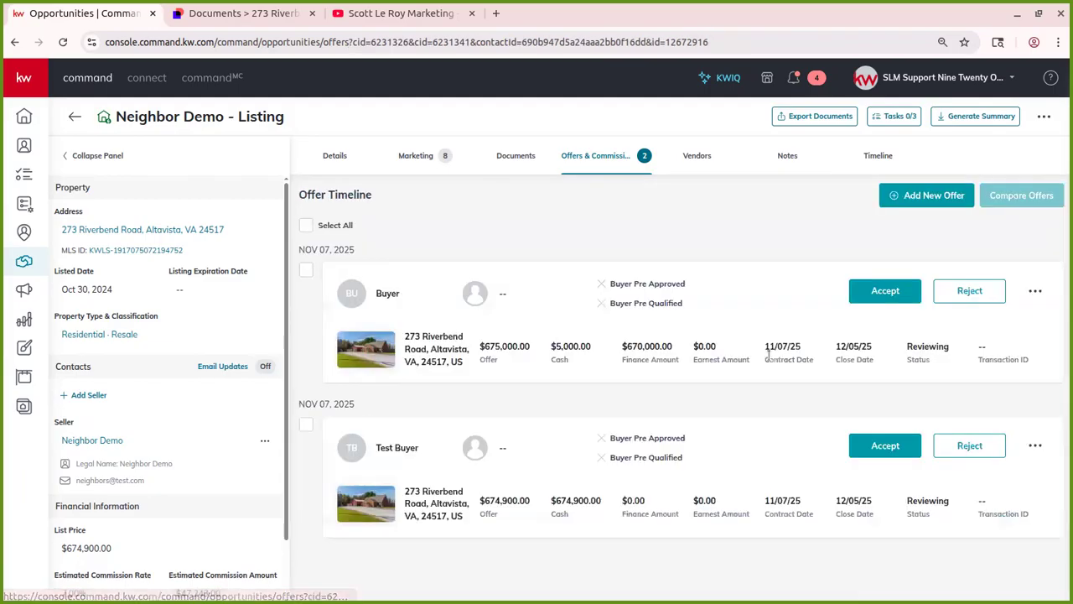
# Check the additional options for the $675,000 offer from Buyer, and accept that offer
pyautogui.click(1035, 291)
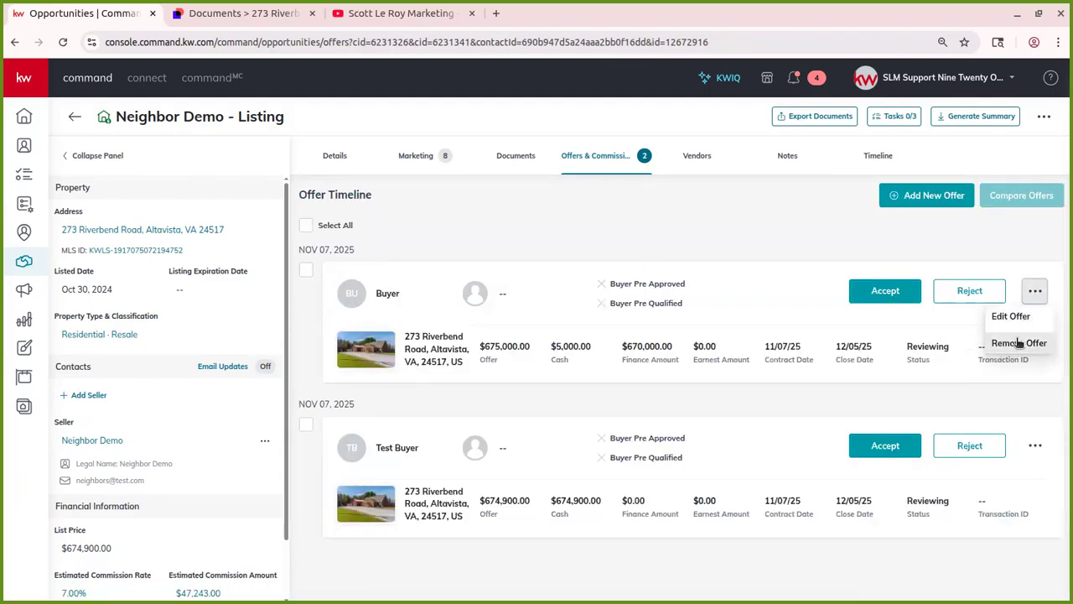
pyautogui.click(953, 250)
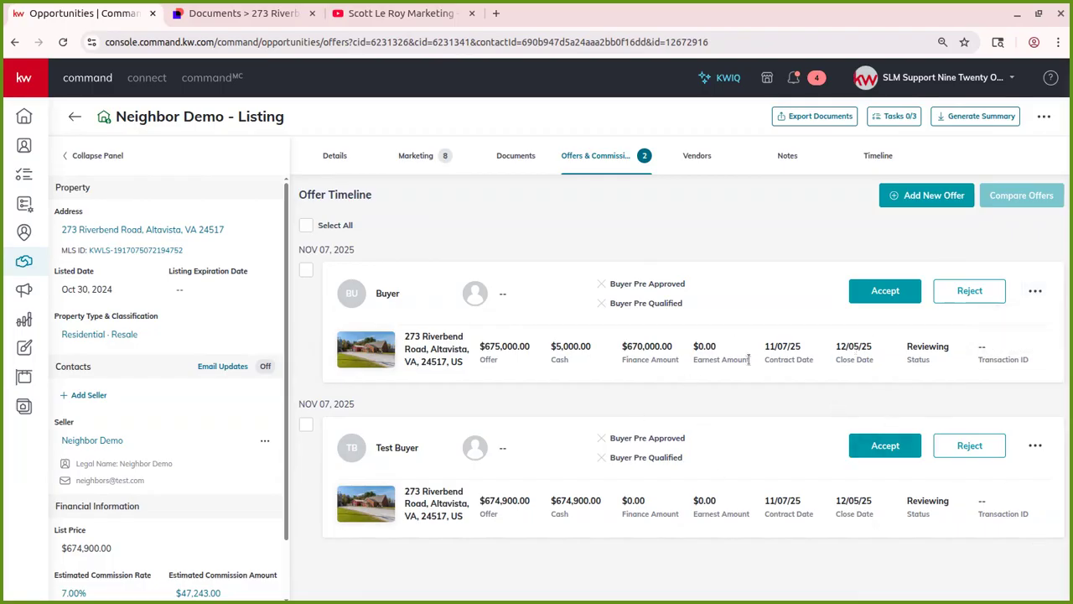
pyautogui.click(885, 294)
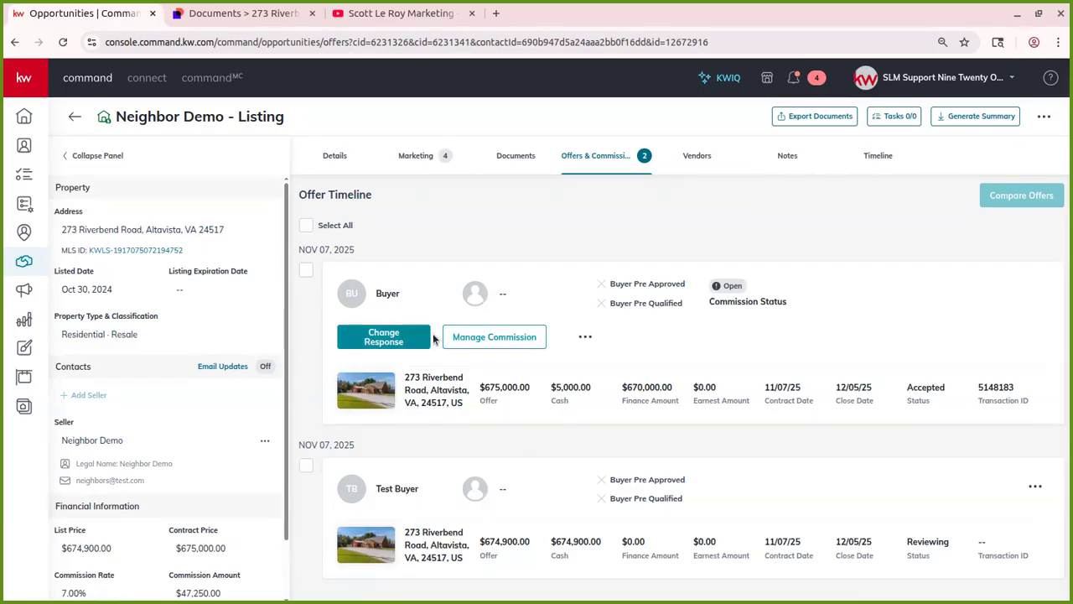
# Open commission management for the accepted $675,000 offer and review its general information, listing commission and payment summary
pyautogui.click(493, 338)
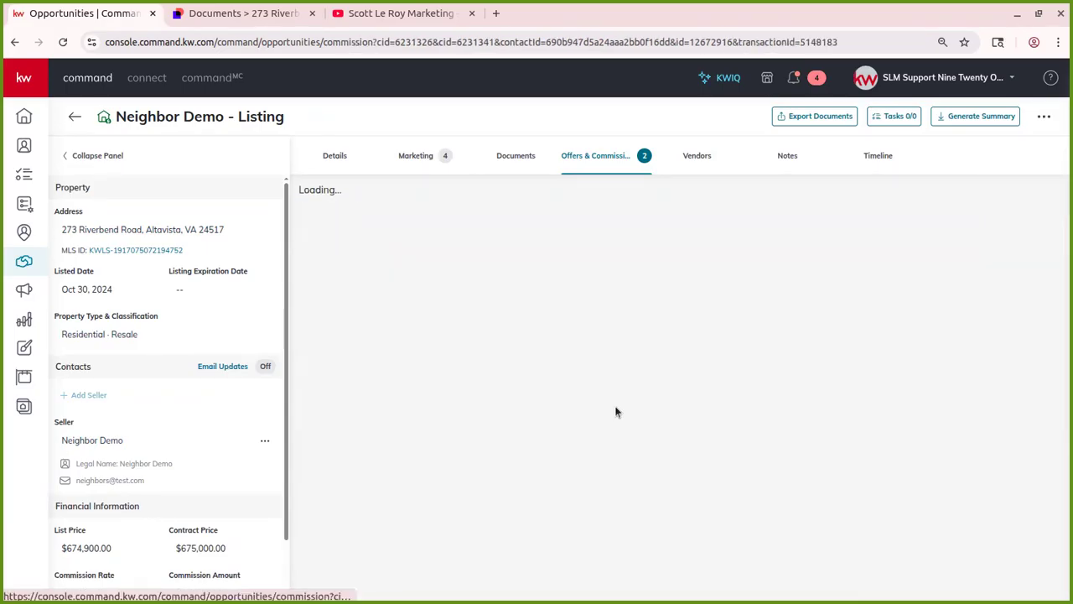
pyautogui.click(546, 157)
pyautogui.click(605, 159)
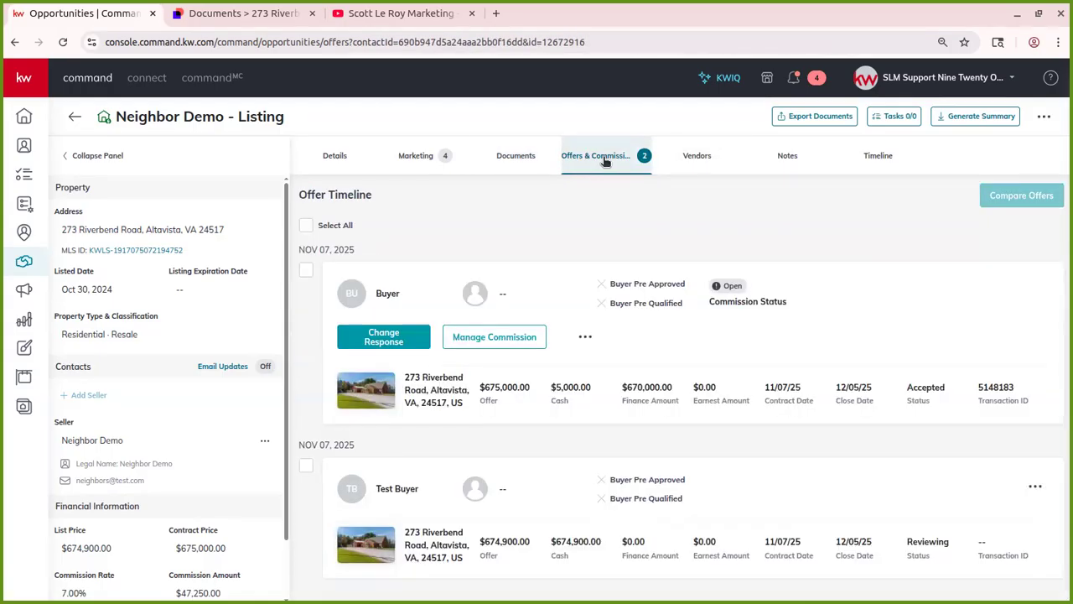
pyautogui.click(489, 344)
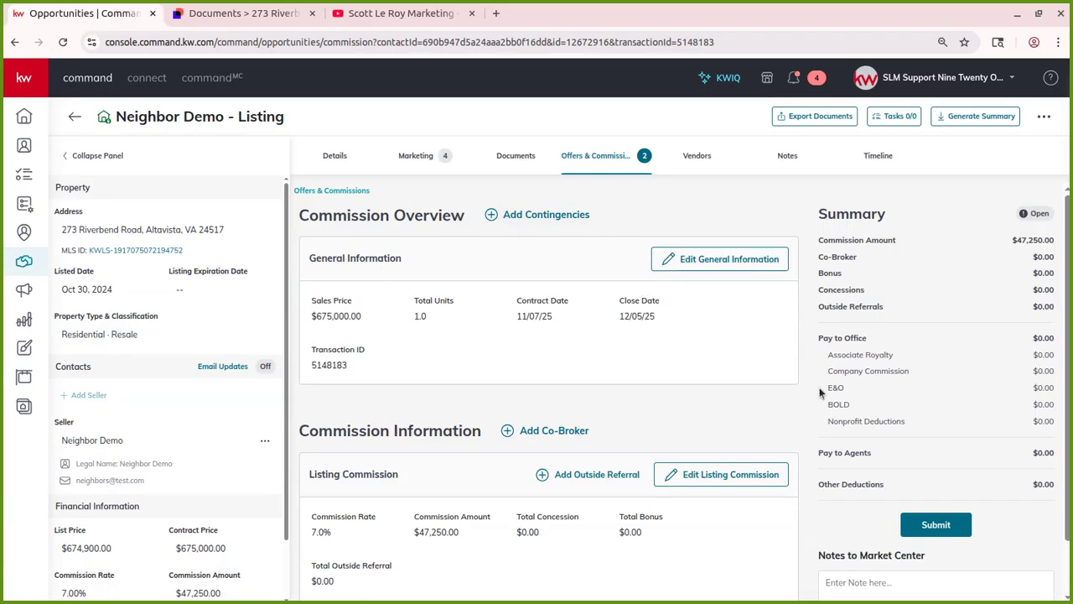
pyautogui.scroll(-1, 411, 379)
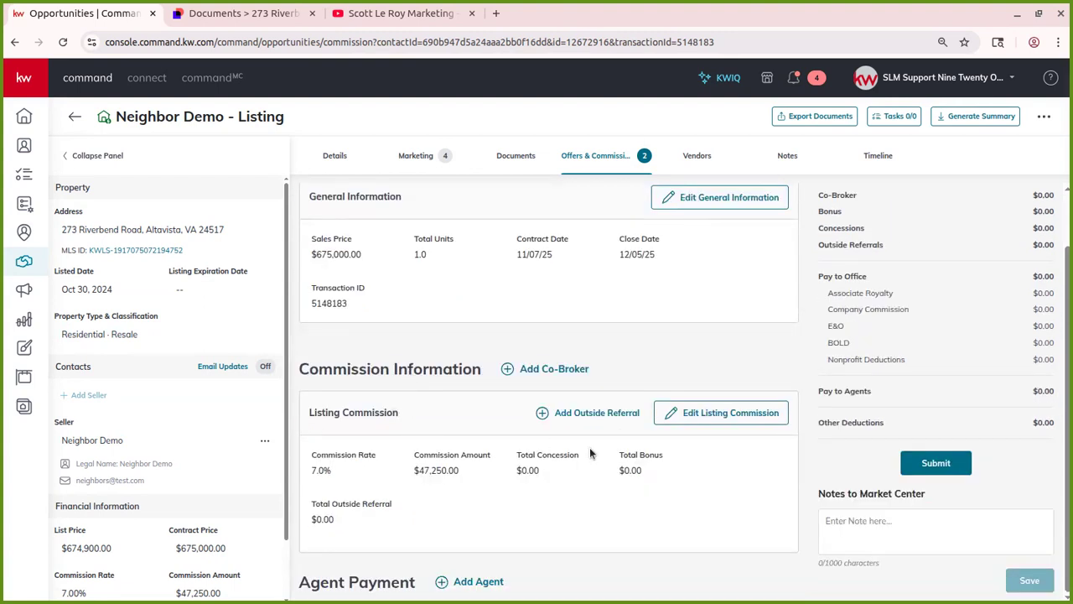
pyautogui.scroll(1, 590, 446)
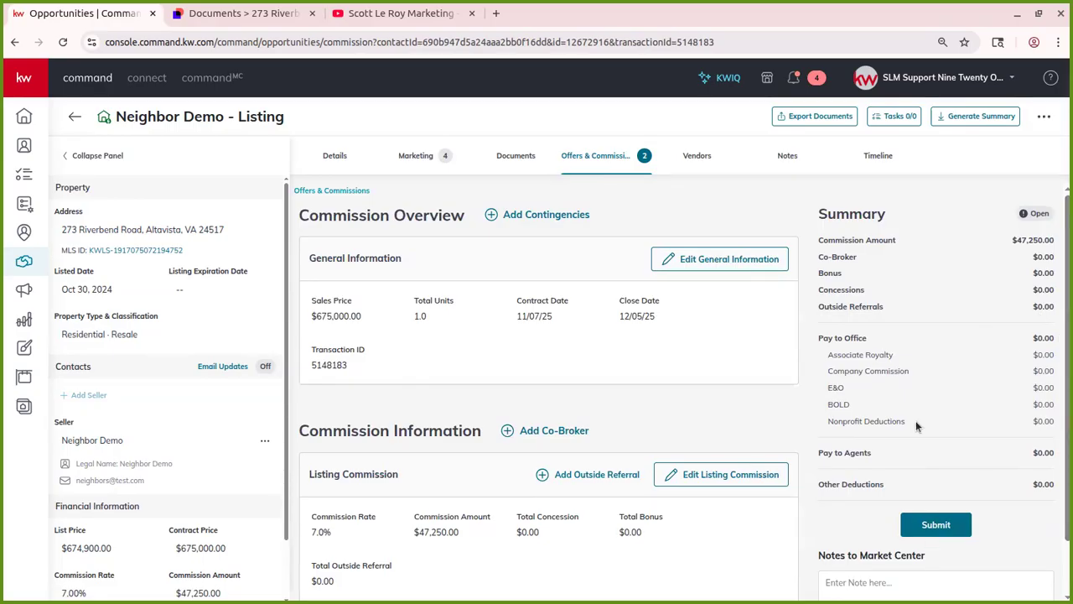
pyautogui.scroll(-1, 916, 421)
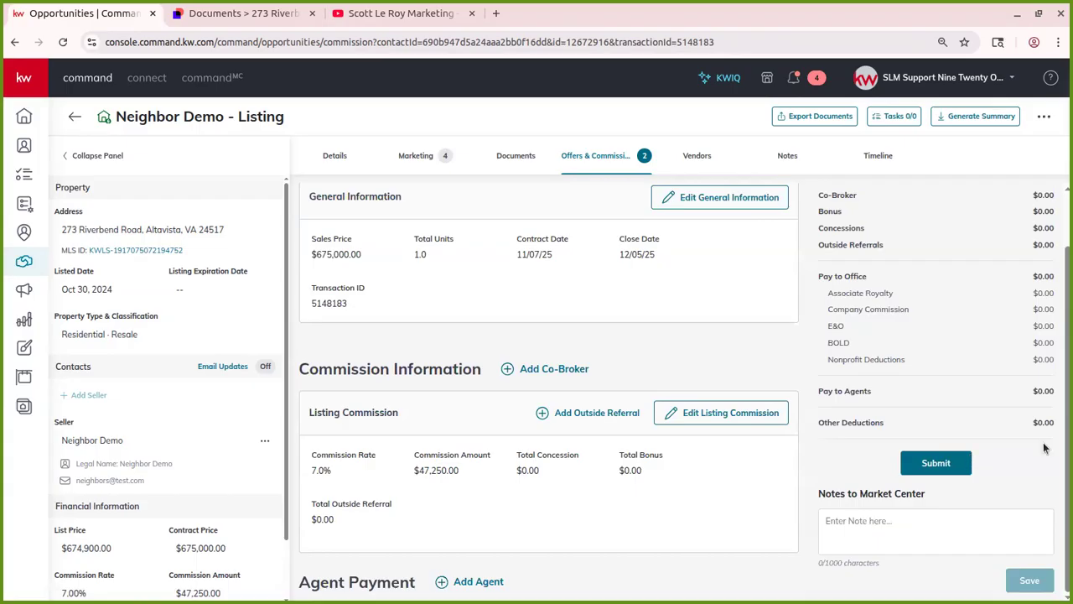
# Open the listing's Under Contract document checklist and check the file choices for the Contract of Purchase
pyautogui.click(534, 158)
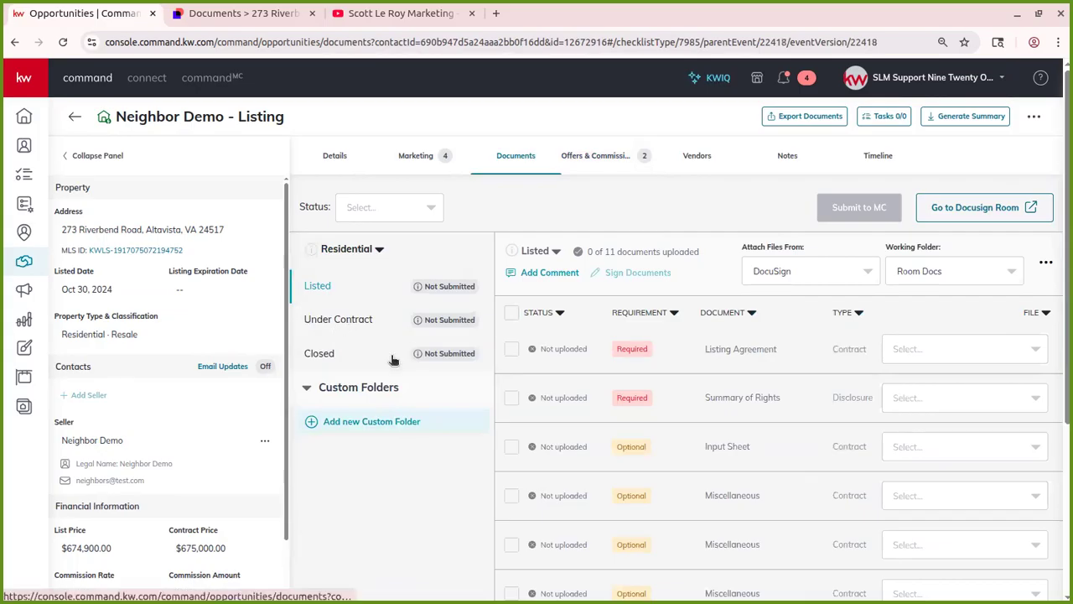
pyautogui.click(395, 325)
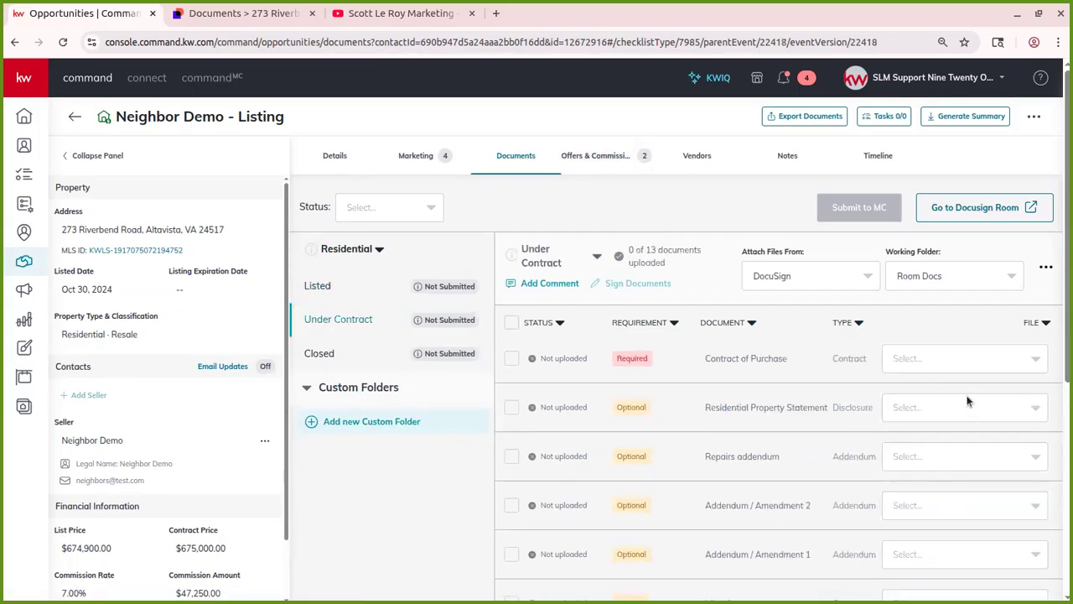
pyautogui.click(948, 363)
pyautogui.click(930, 321)
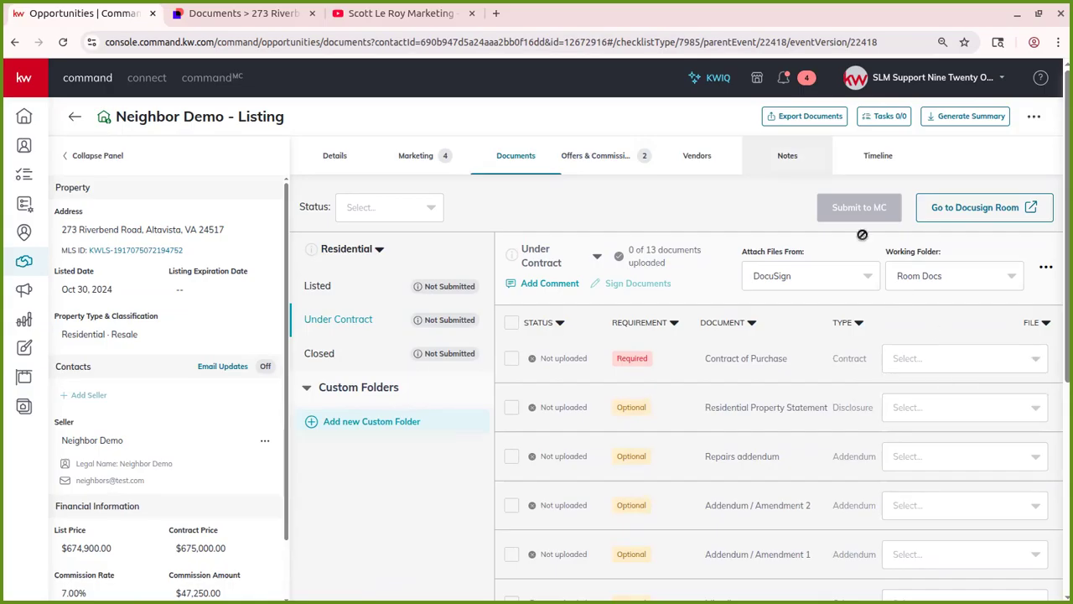
# Check the file choices for CD Commission in the Closed document checklist, and return to the listing opportunities overview
pyautogui.click(312, 353)
pyautogui.click(956, 350)
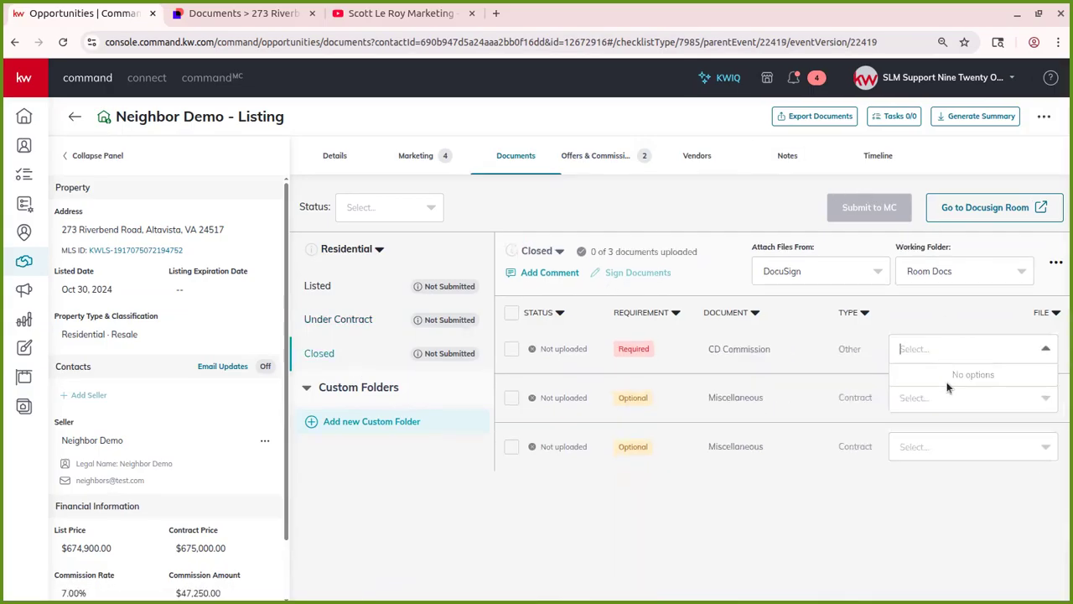
pyautogui.click(959, 307)
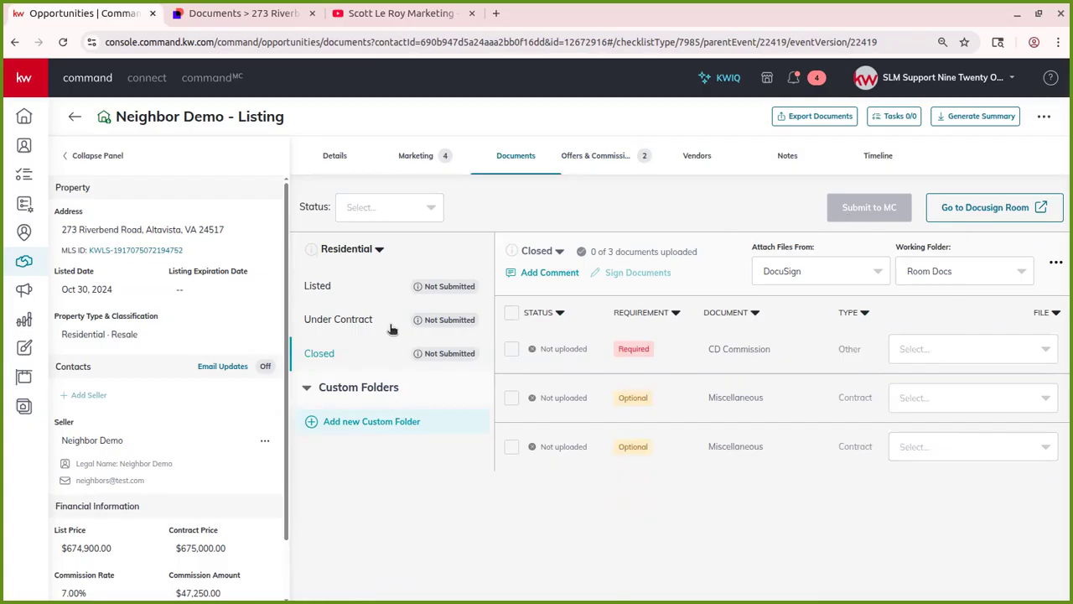
pyautogui.click(352, 283)
pyautogui.click(352, 322)
pyautogui.click(75, 117)
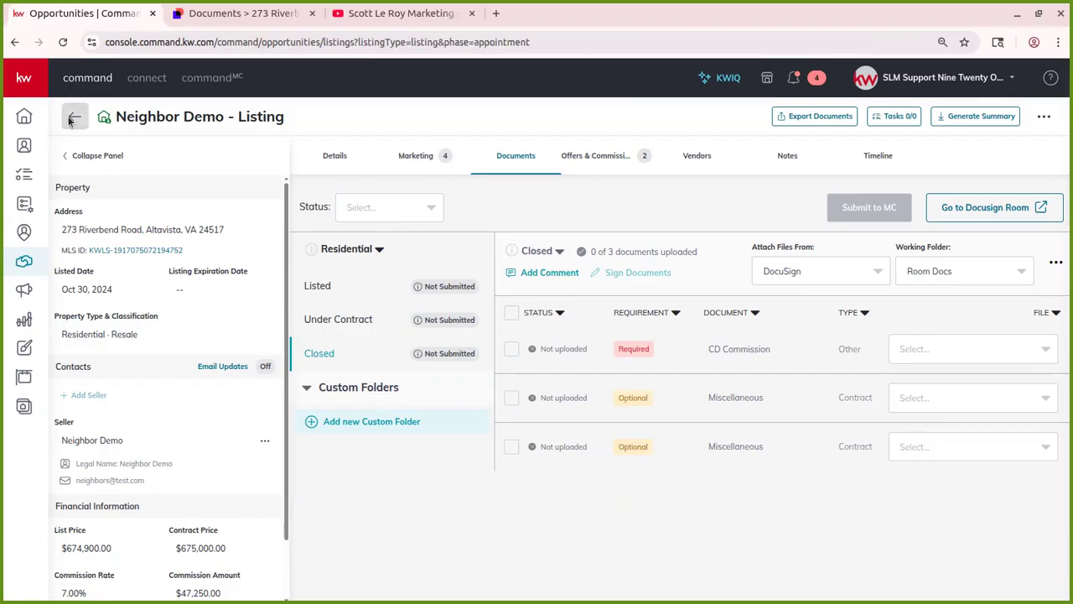